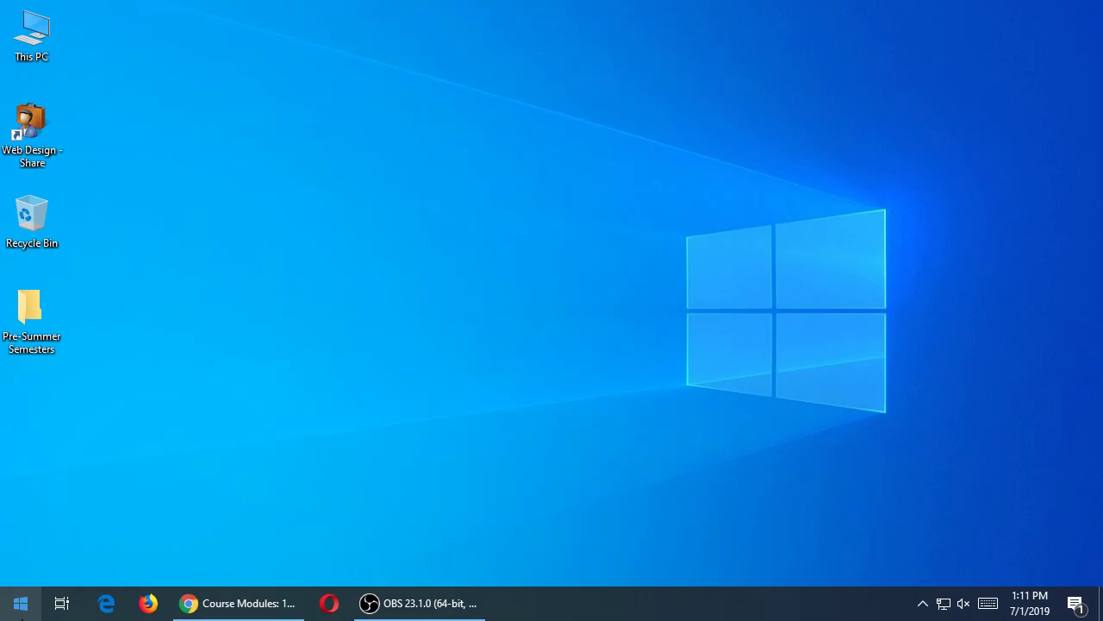
Launch Adobe Animate CC 2018 and create a new AIR for Android document
click(16, 605)
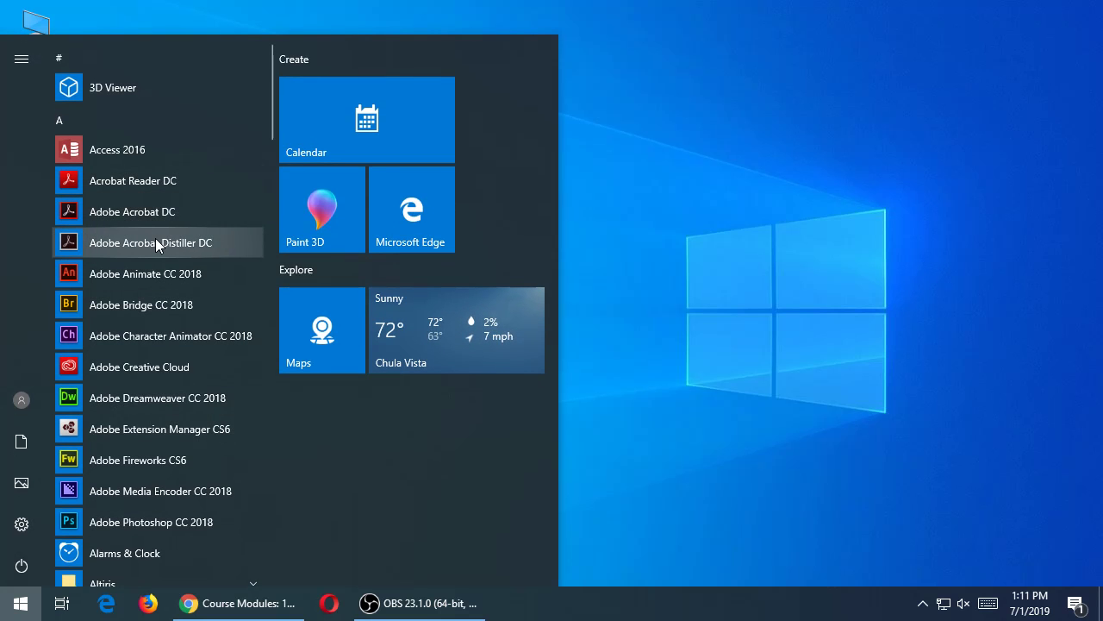
click(175, 274)
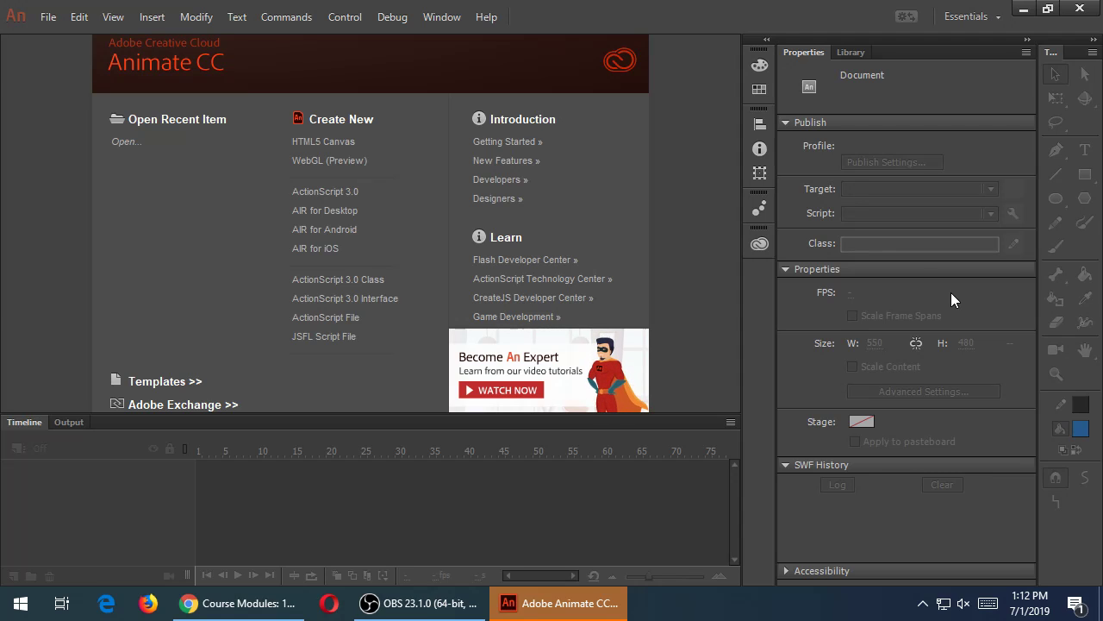
key(super+plus)
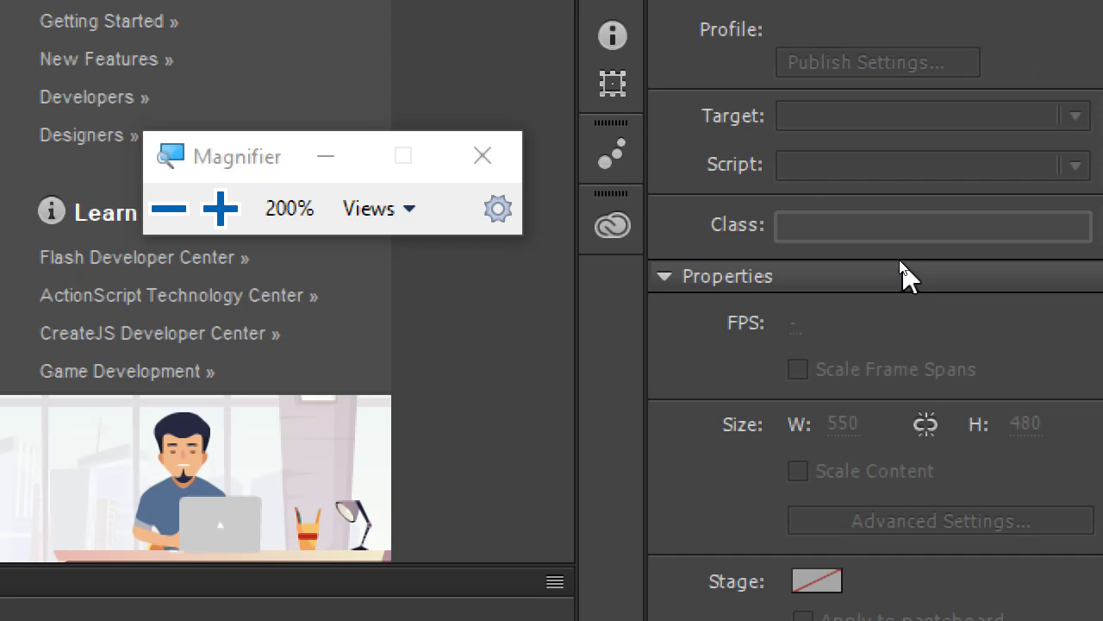
click(633, 215)
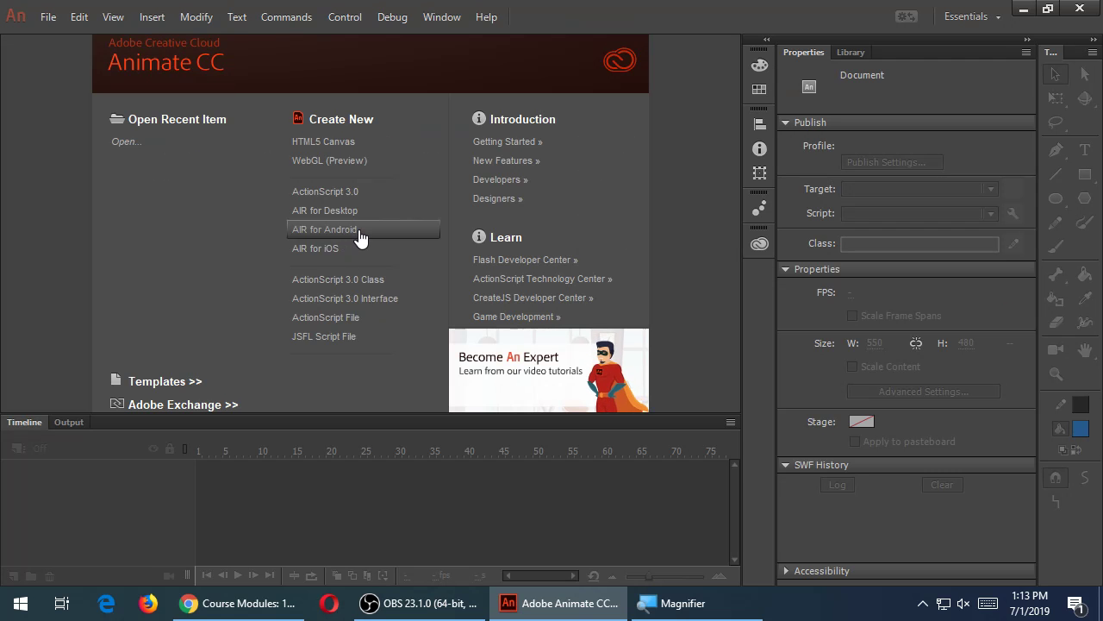
click(359, 230)
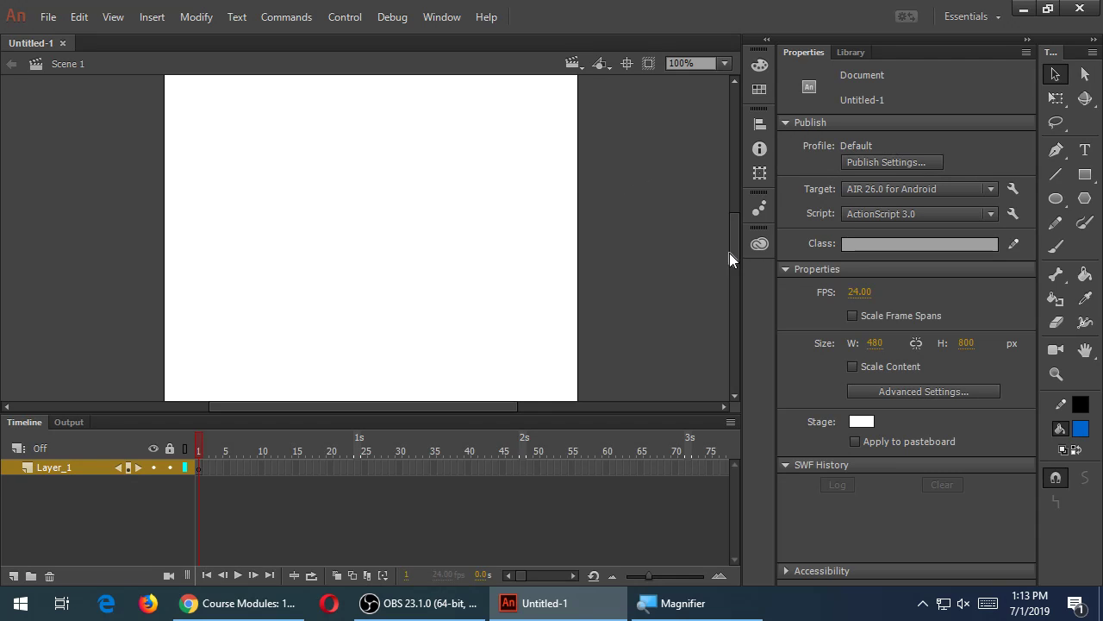
drag(738, 229, 687, 231)
key(ctrl+minus)
key(ctrl+minus)
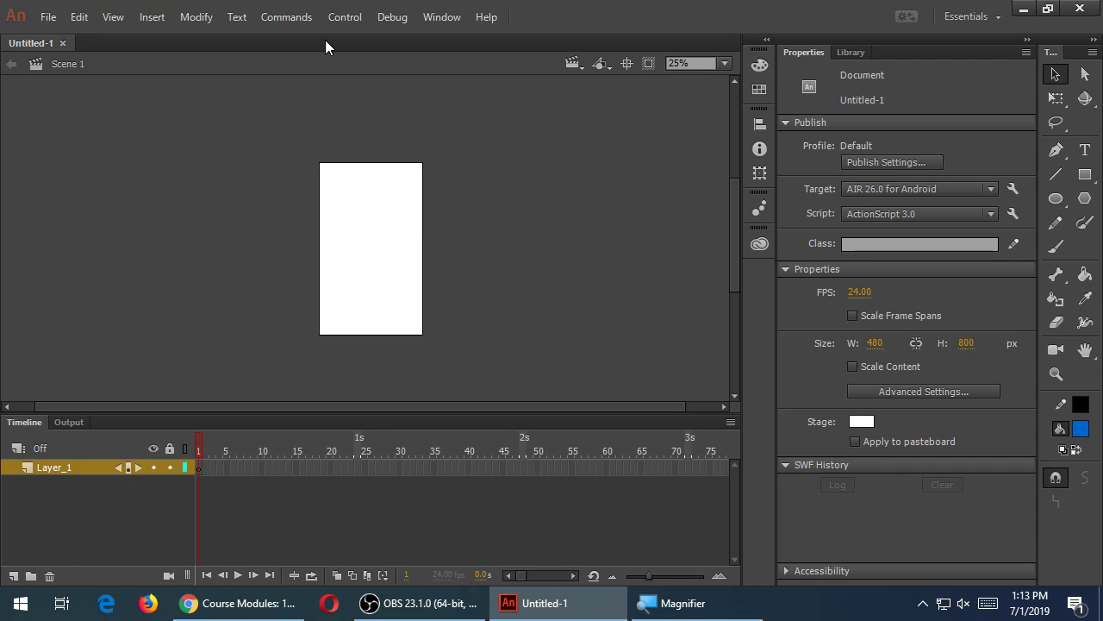
Start saving the document under a new name and go to the Lex64Gb (E:) drive
click(57, 19)
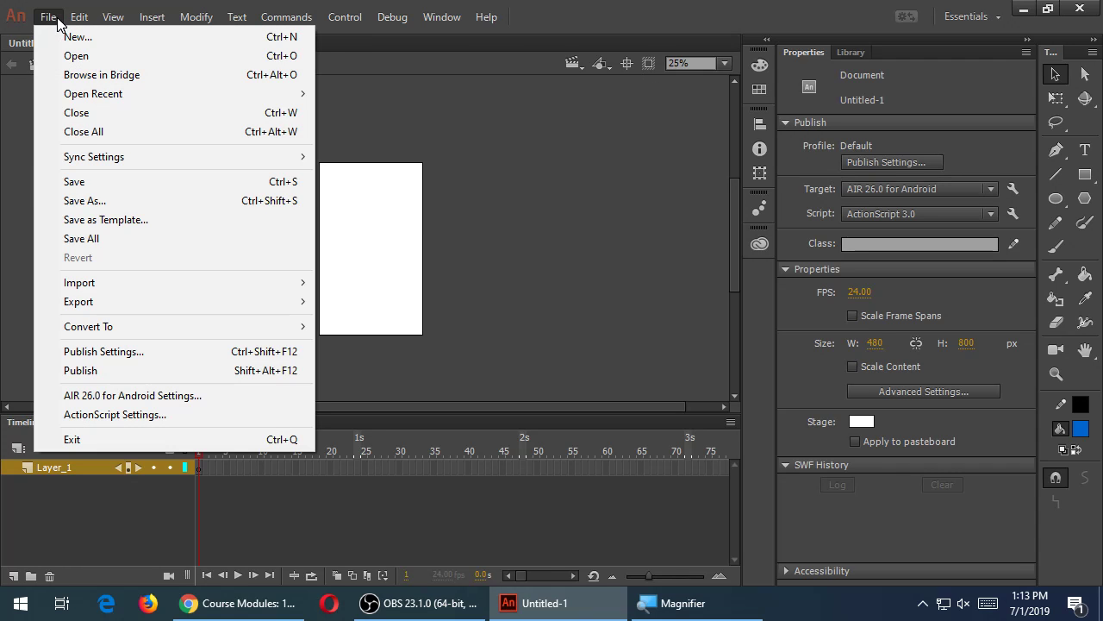
click(111, 200)
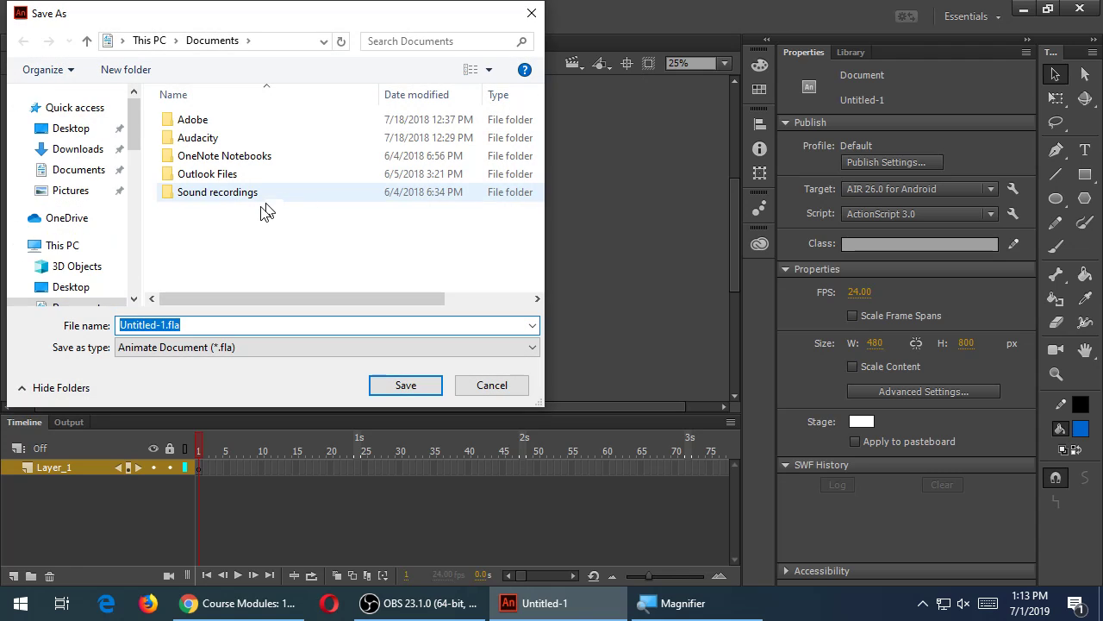
click(57, 249)
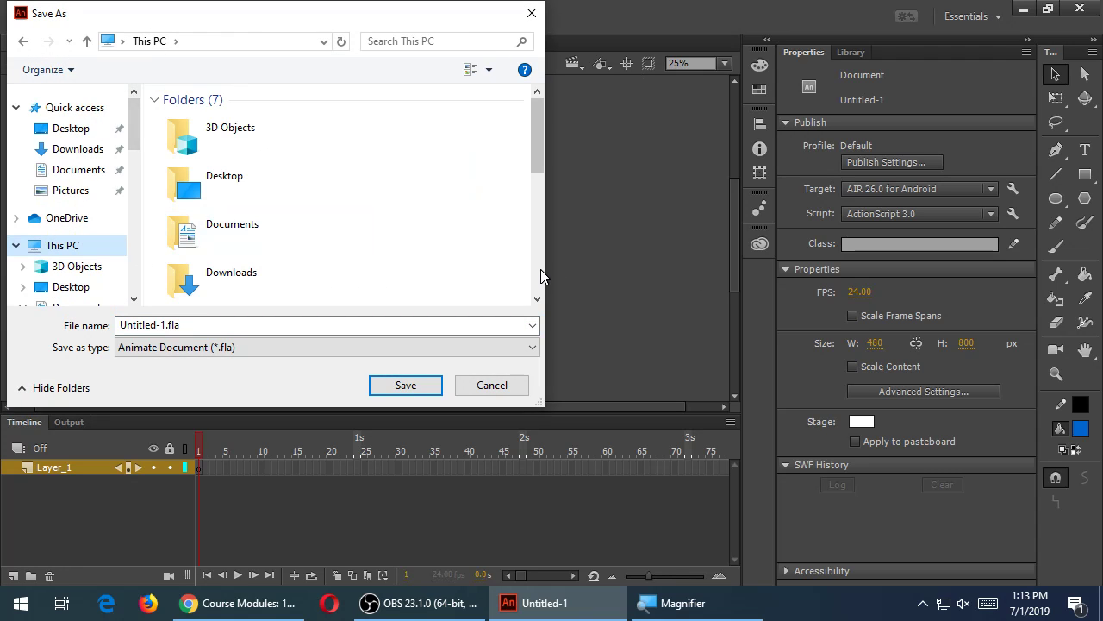
drag(544, 269, 770, 221)
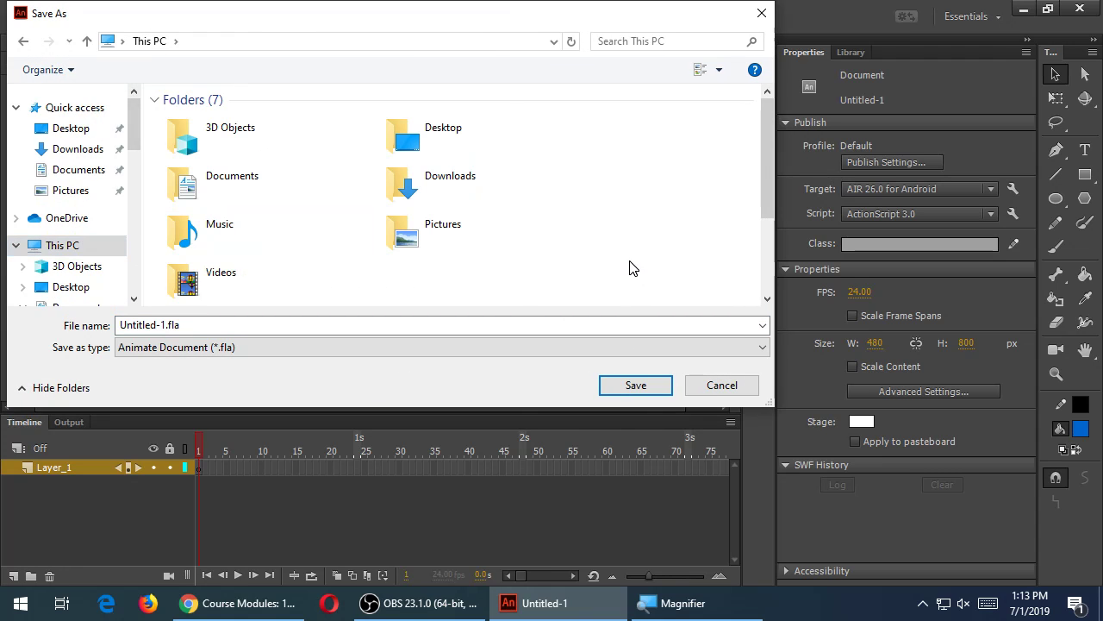
scroll(635, 259, down, 3)
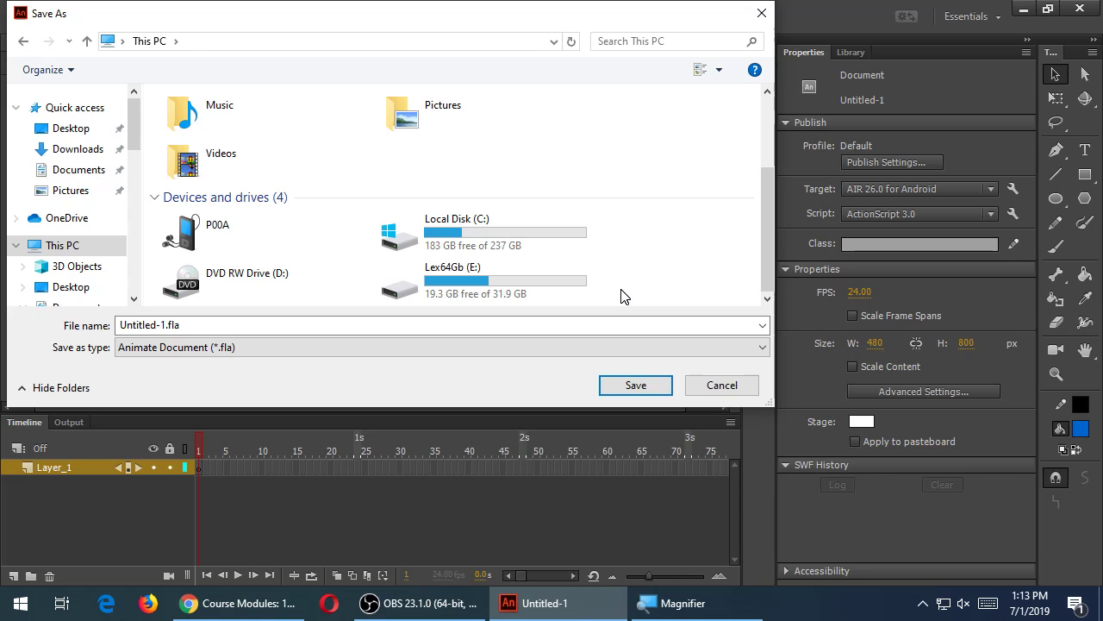
double_click(493, 280)
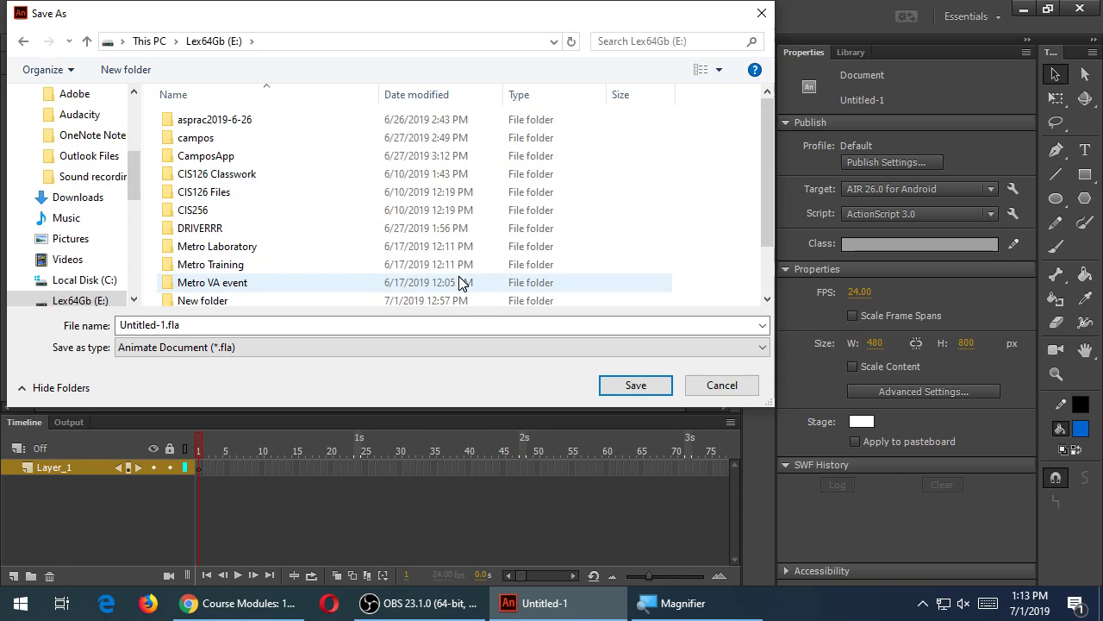
Create a folder named 2019-07-01 on the drive and open it
click(123, 69)
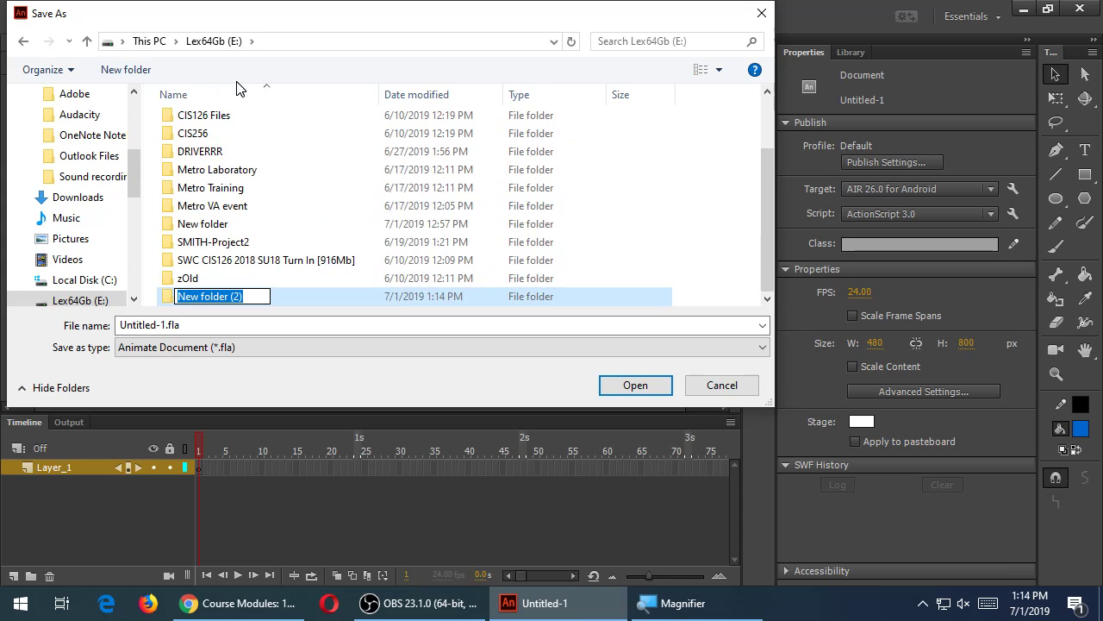
text(2019-)
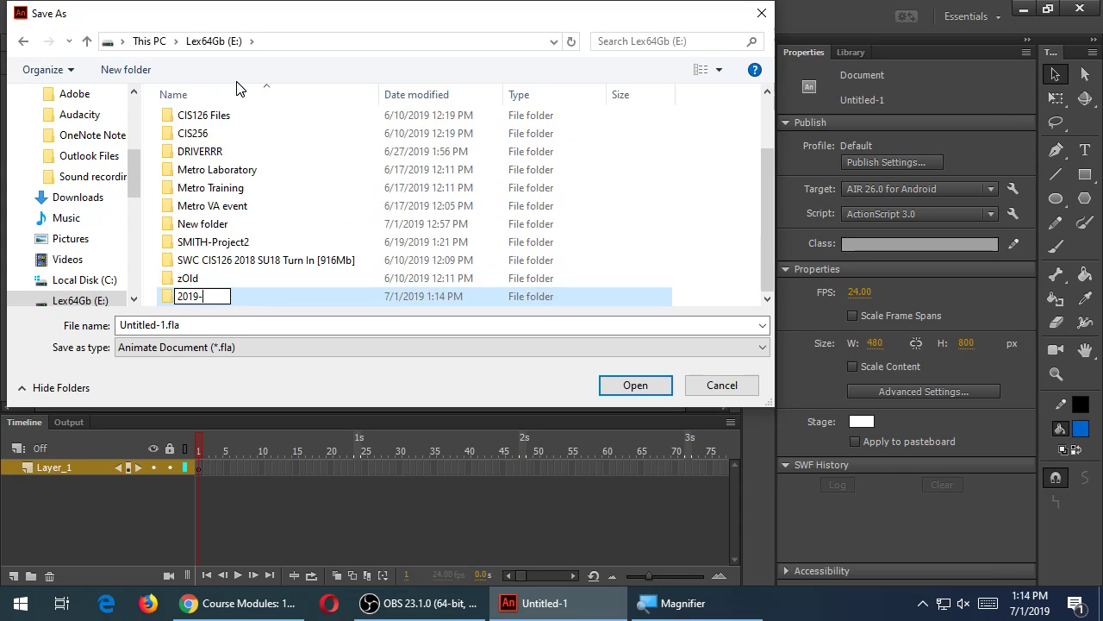
text(07-01)
key(Return)
key(Return)
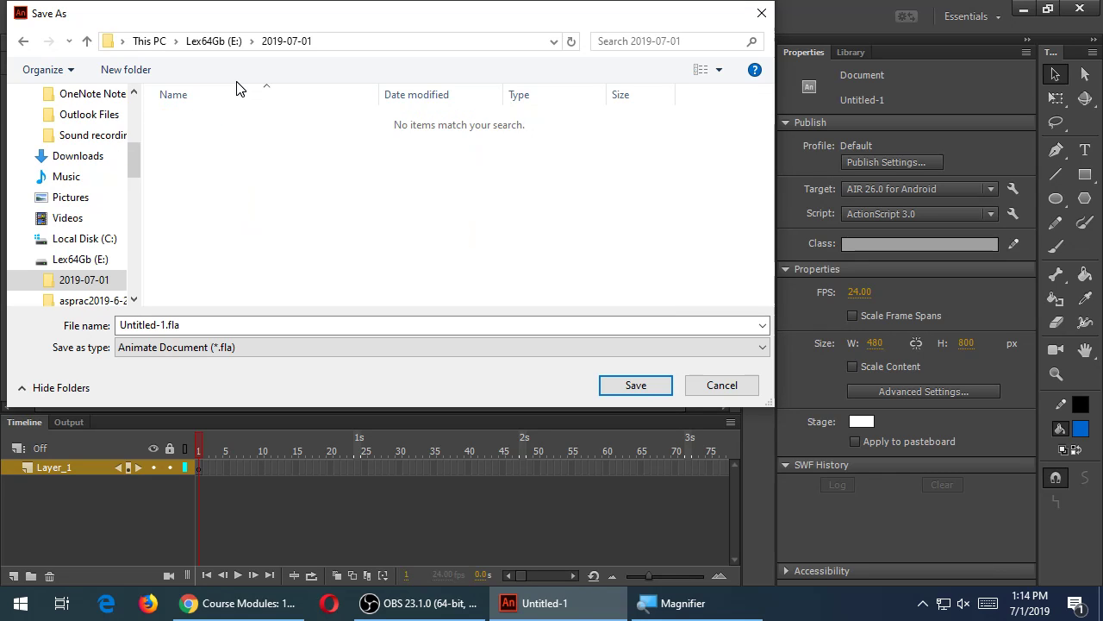
Save the document as practice20190701 in the Animate Document (*.fla) format
key(Tab)
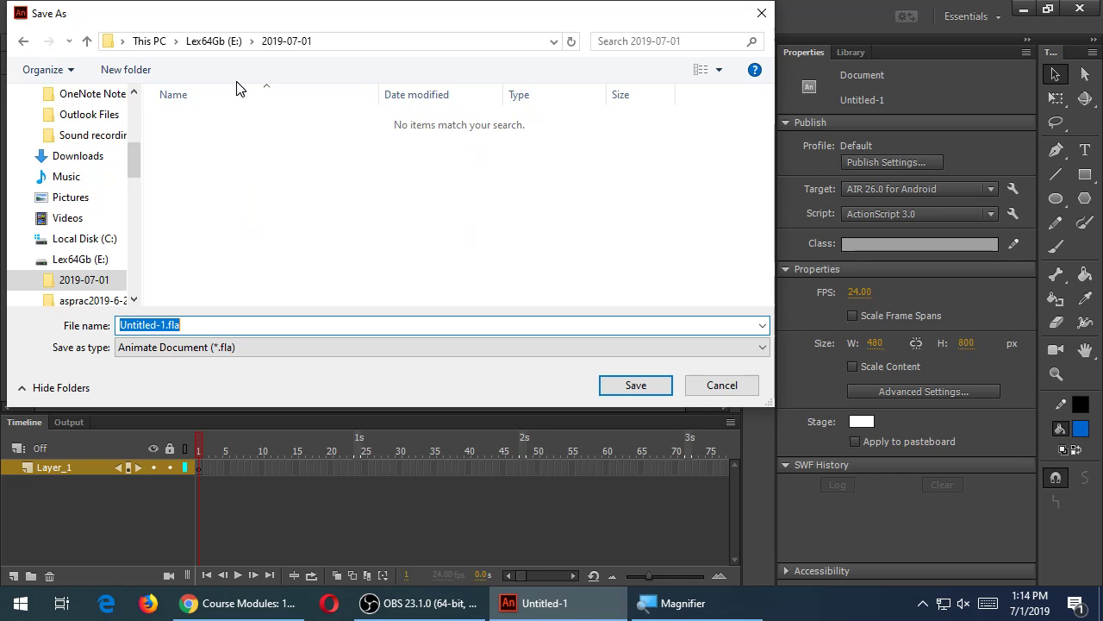
text(practice2)
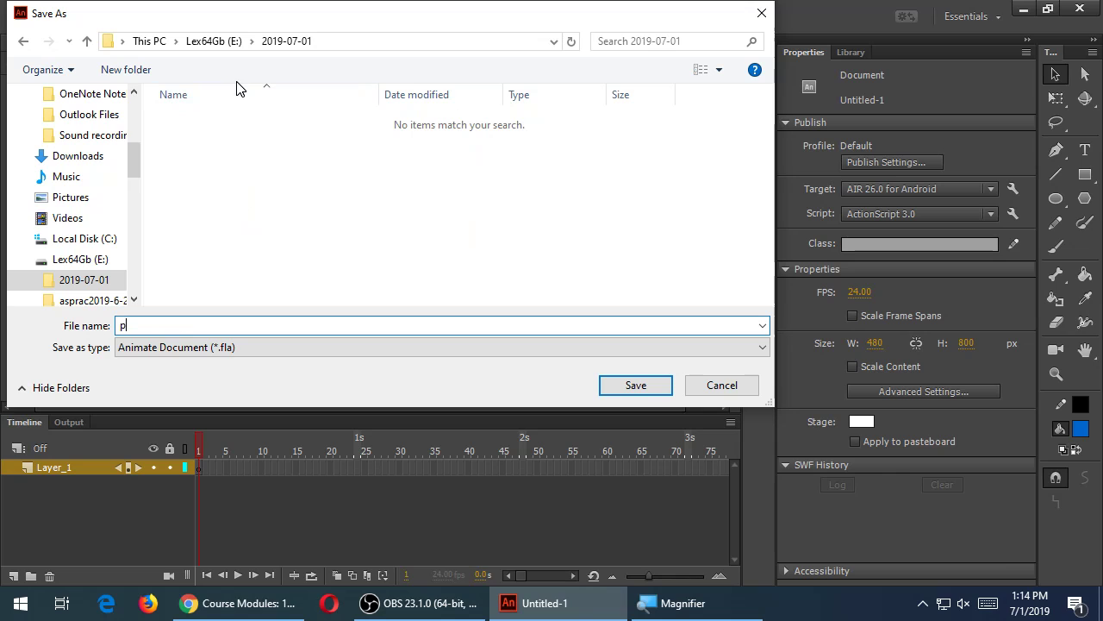
text(019-)
text(0701)
key(super+plus)
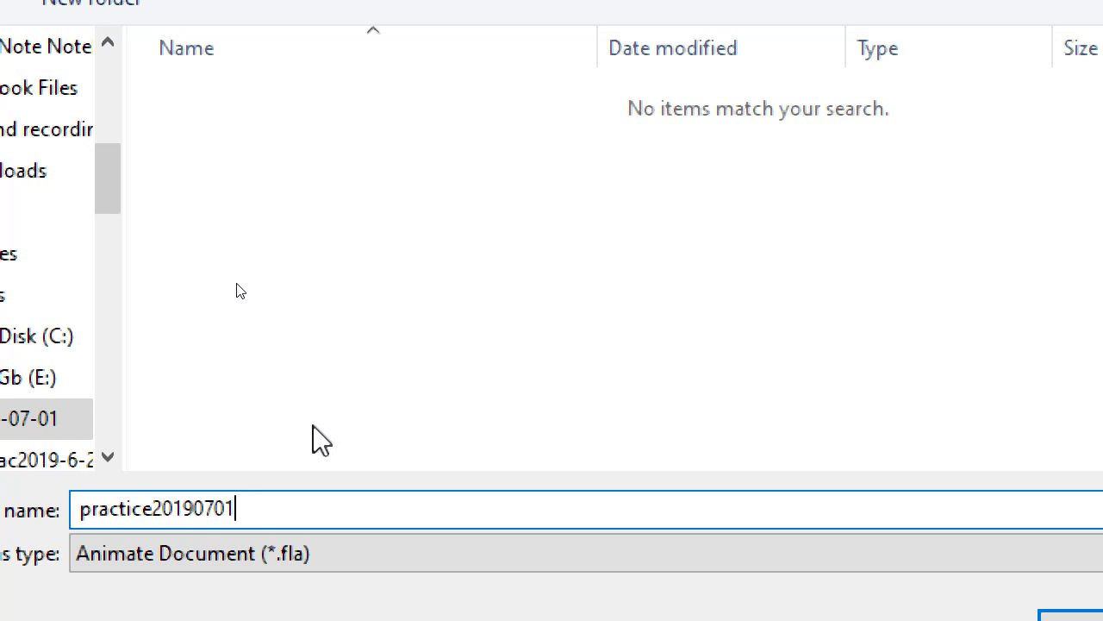
key(Return)
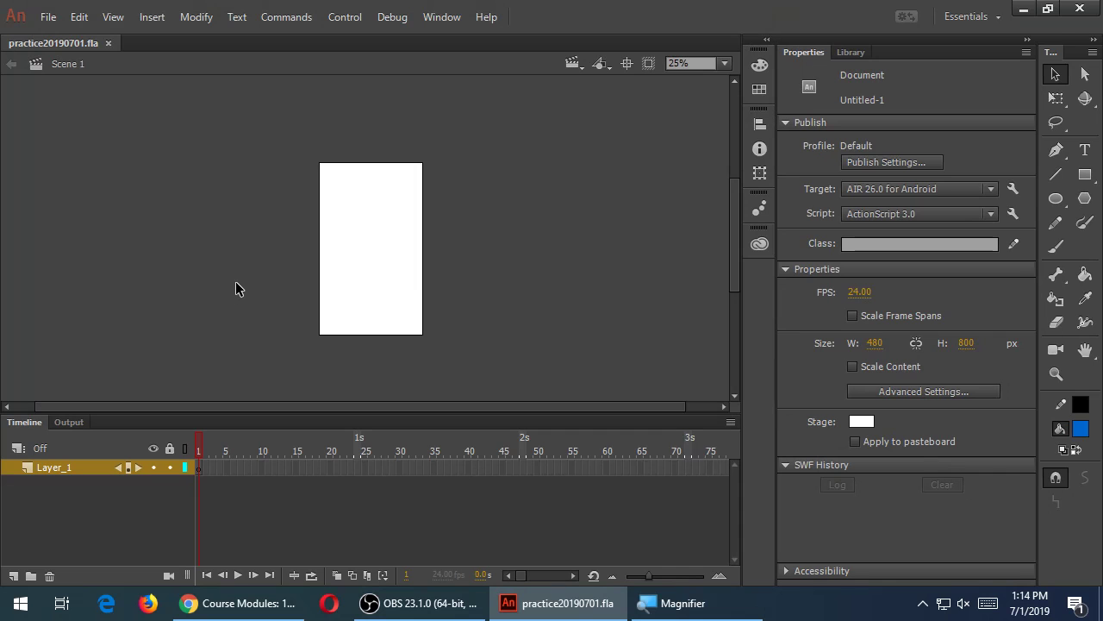
click(48, 17)
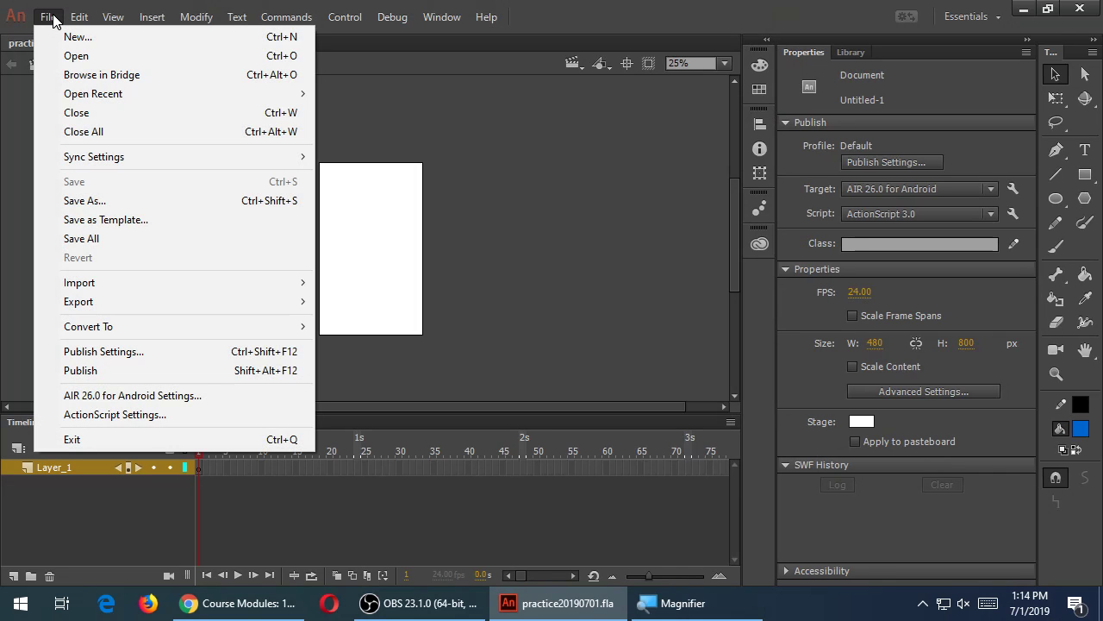
click(135, 37)
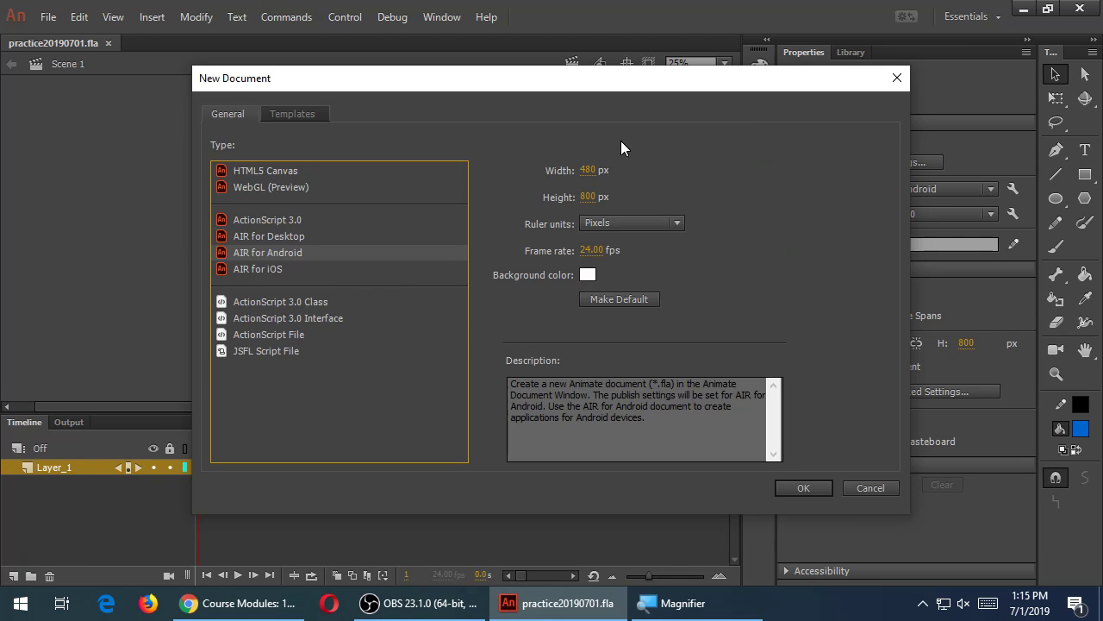
key(Return)
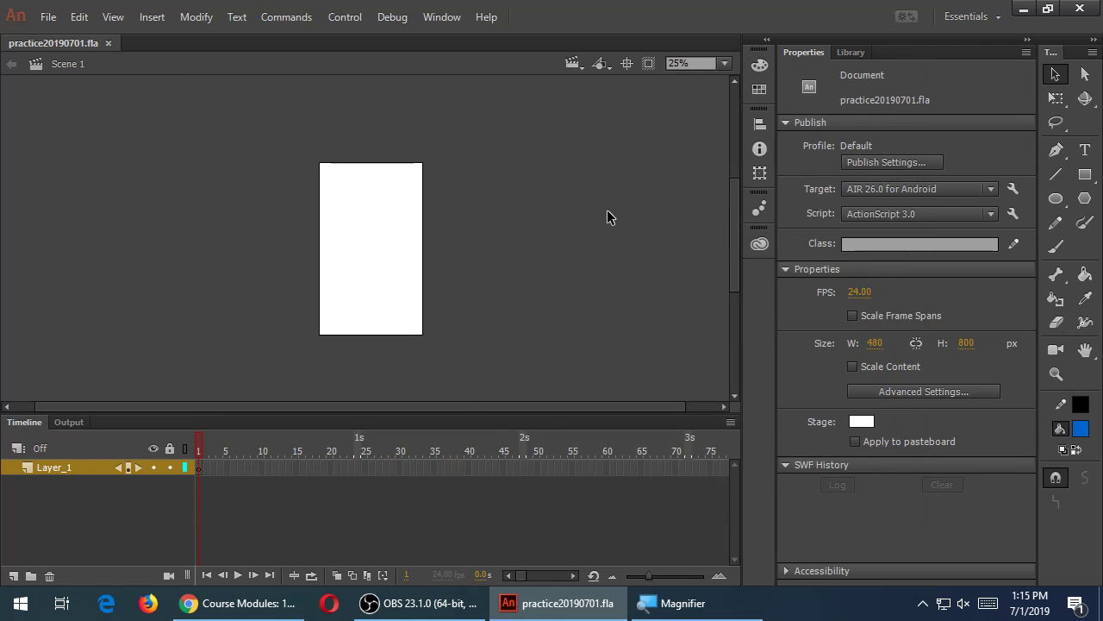
Paint a blue face with two eyes and a toothed mouth on the stage using the Brush tool, and save the document
key(ctrl+=)
key(b)
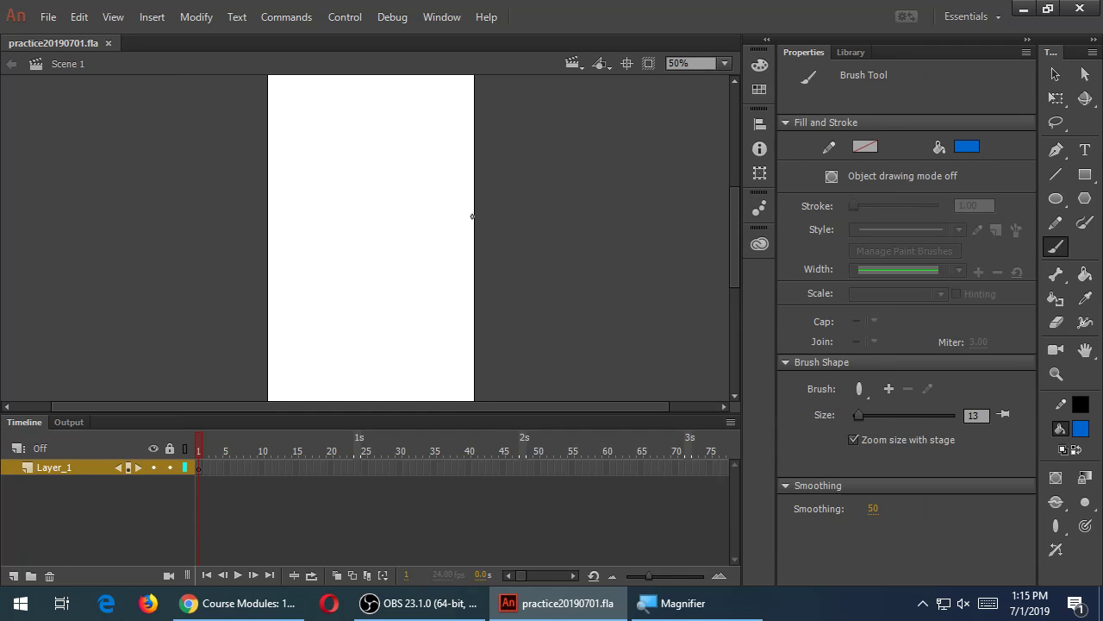
mouse_move(371, 172)
mouse_down()
mouse_move(421, 238)
mouse_move(377, 171)
mouse_up()
mouse_move(337, 223)
mouse_down()
mouse_move(349, 233)
mouse_move(356, 221)
mouse_up()
mouse_move(376, 222)
mouse_down()
mouse_move(381, 233)
mouse_move(394, 215)
mouse_up()
mouse_move(335, 262)
mouse_down()
mouse_move(373, 266)
mouse_move(349, 248)
mouse_move(336, 266)
mouse_move(373, 271)
mouse_up()
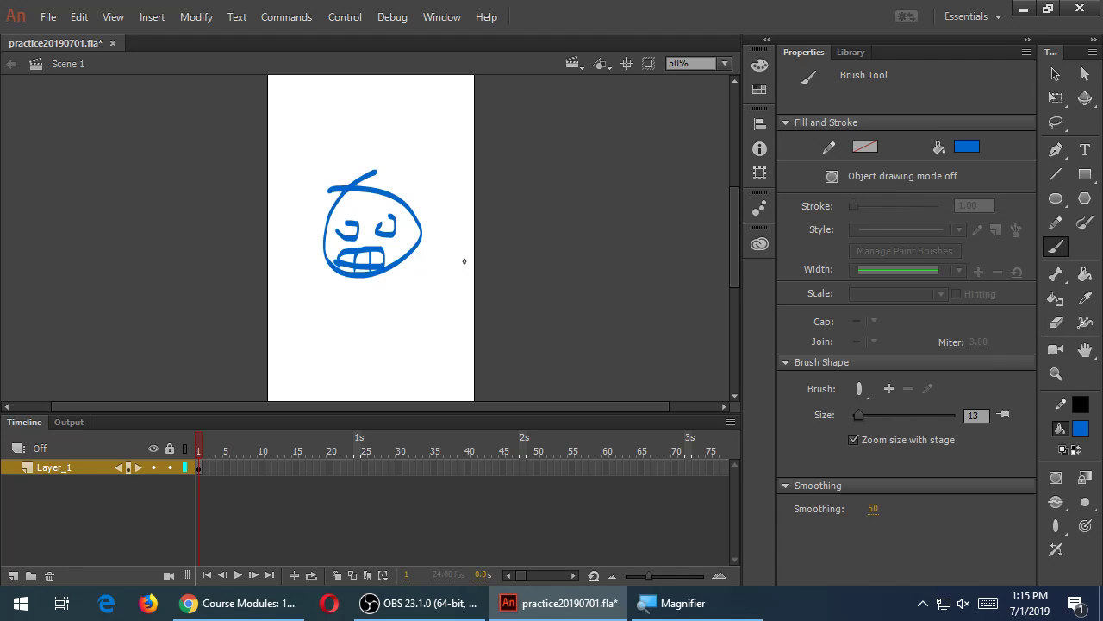
key(ctrl+s)
Try to debug the movie in AIR Debug Launcher (Mobile)
click(343, 17)
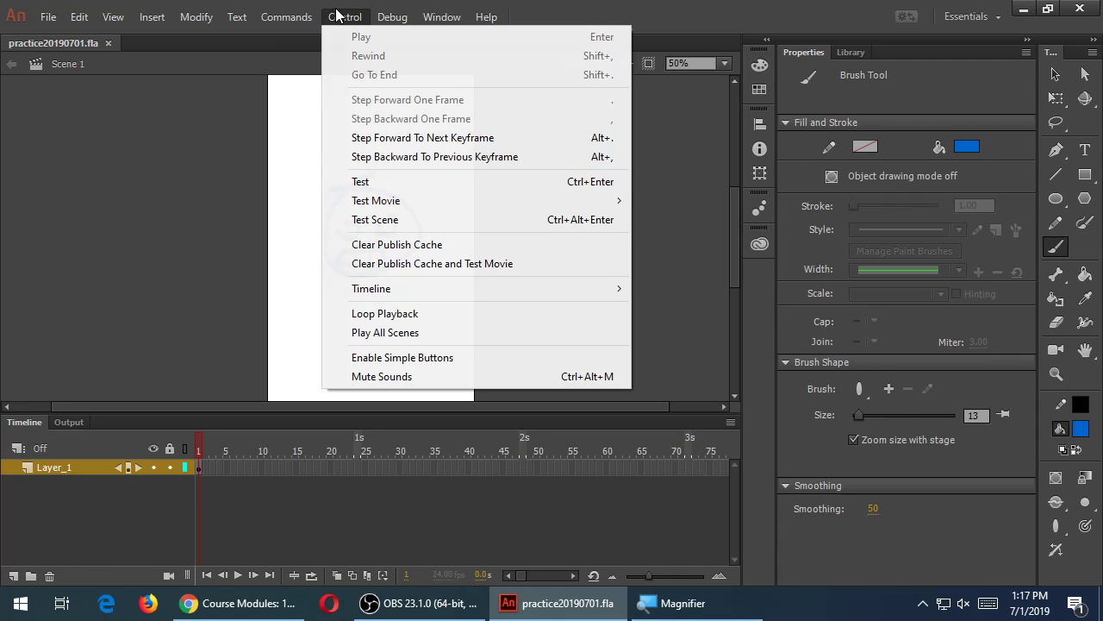
mouse_move(393, 17)
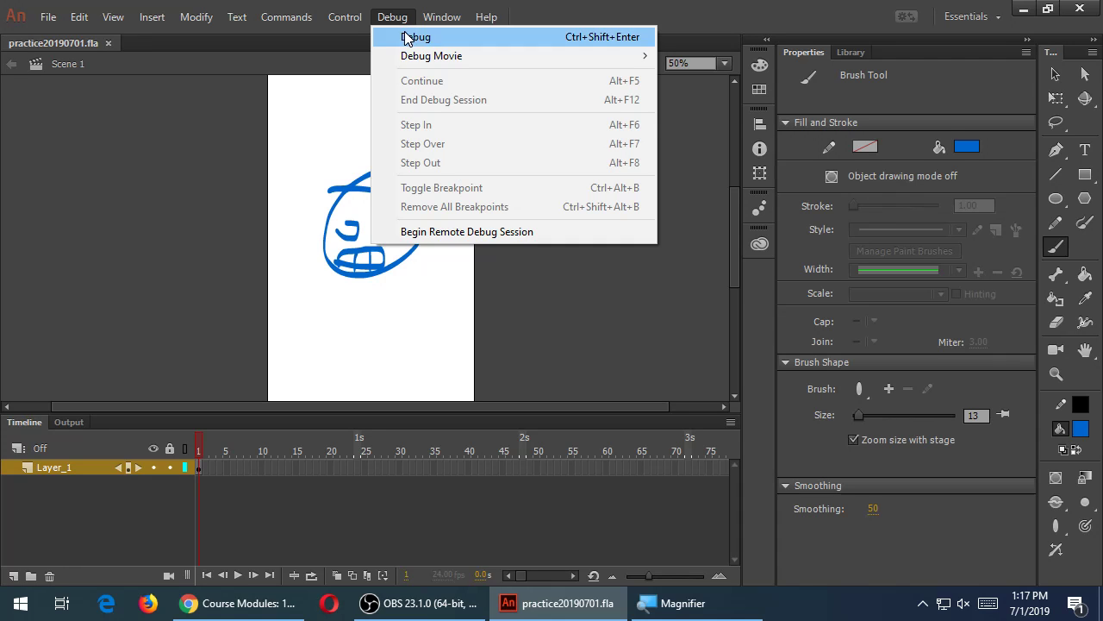
mouse_move(414, 67)
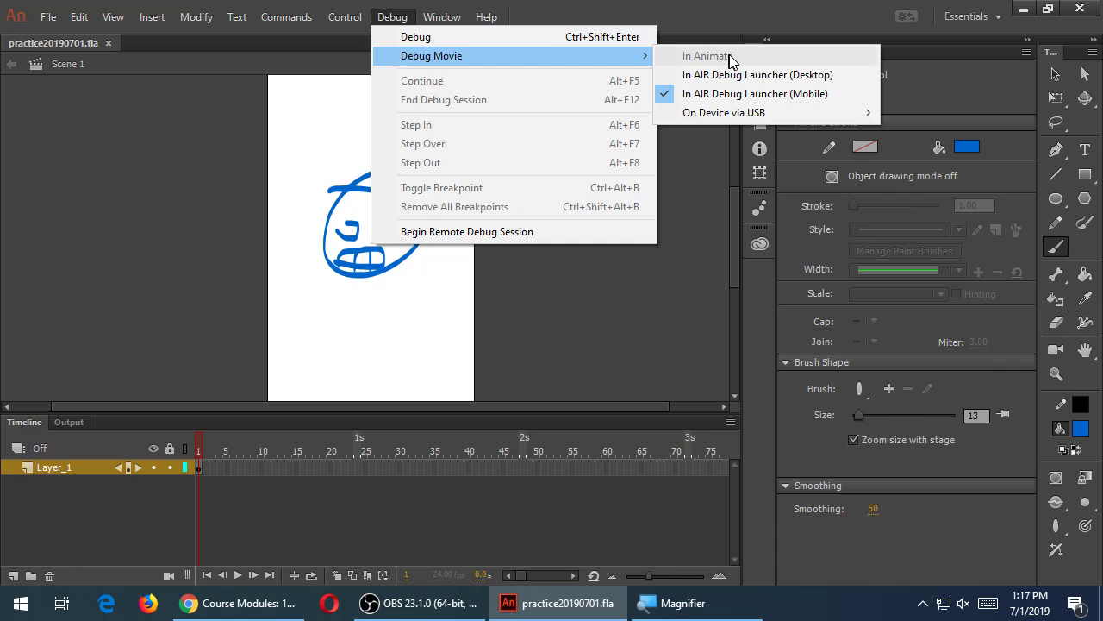
mouse_move(743, 121)
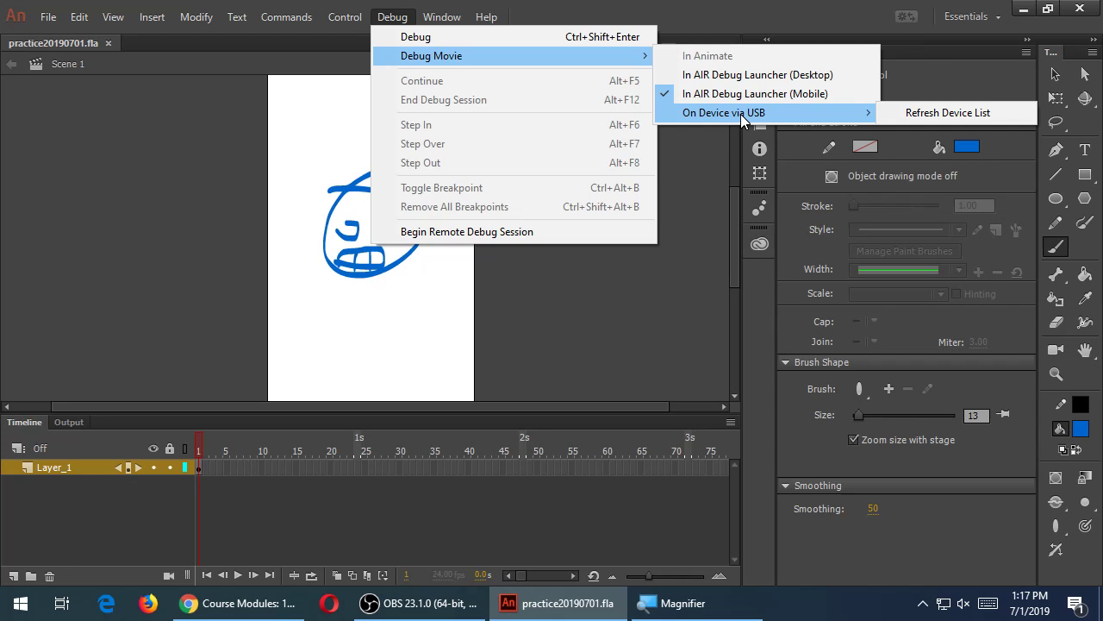
mouse_move(436, 23)
mouse_move(399, 64)
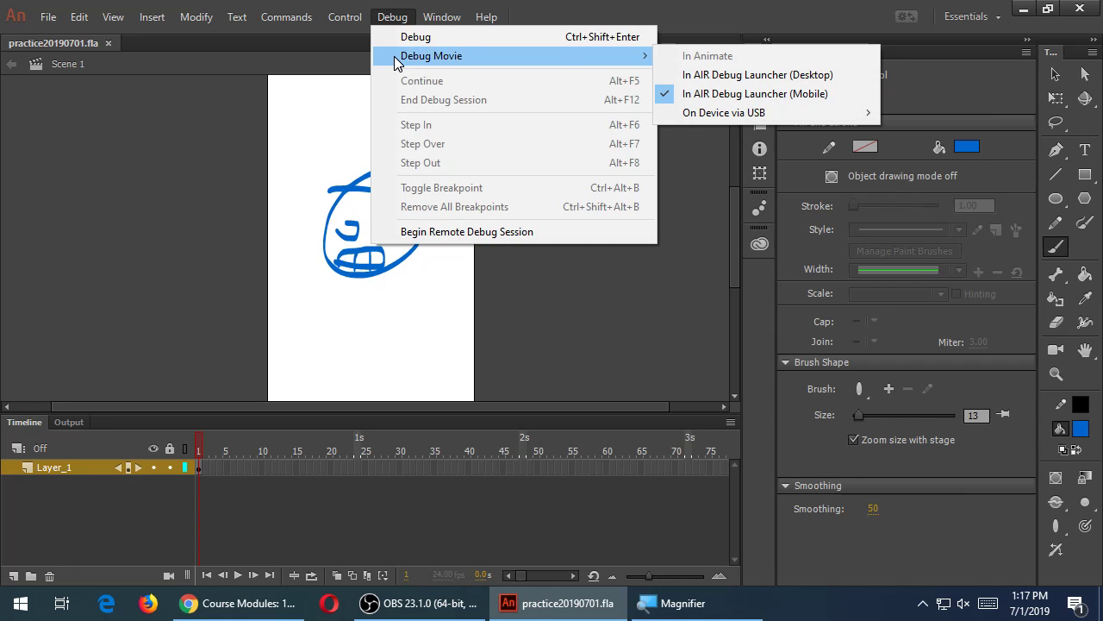
click(807, 93)
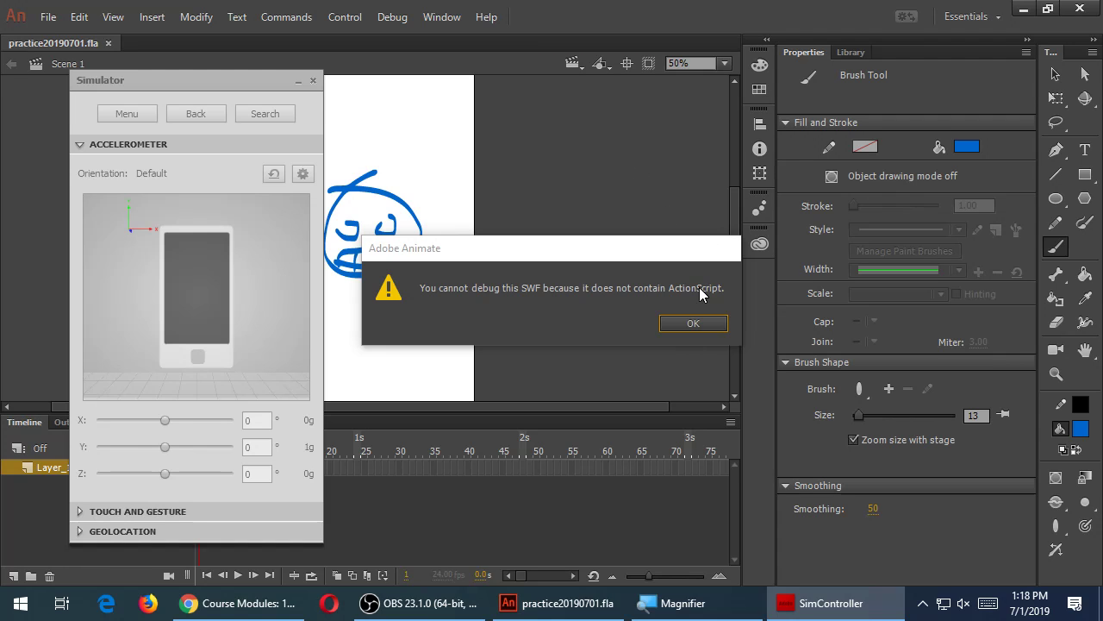
drag(672, 253, 708, 246)
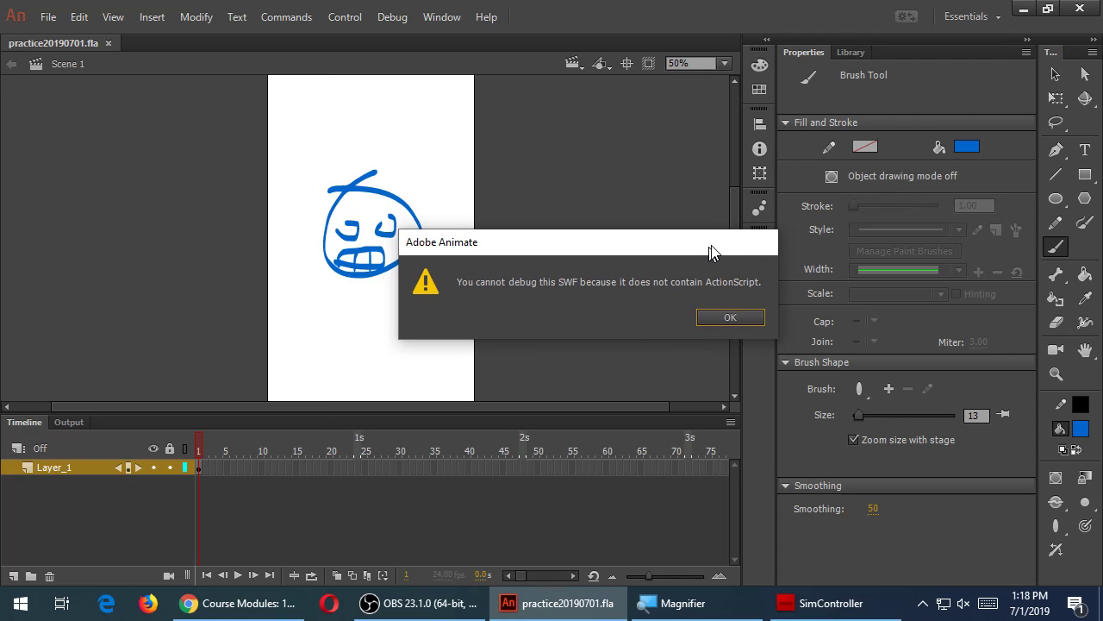
click(729, 318)
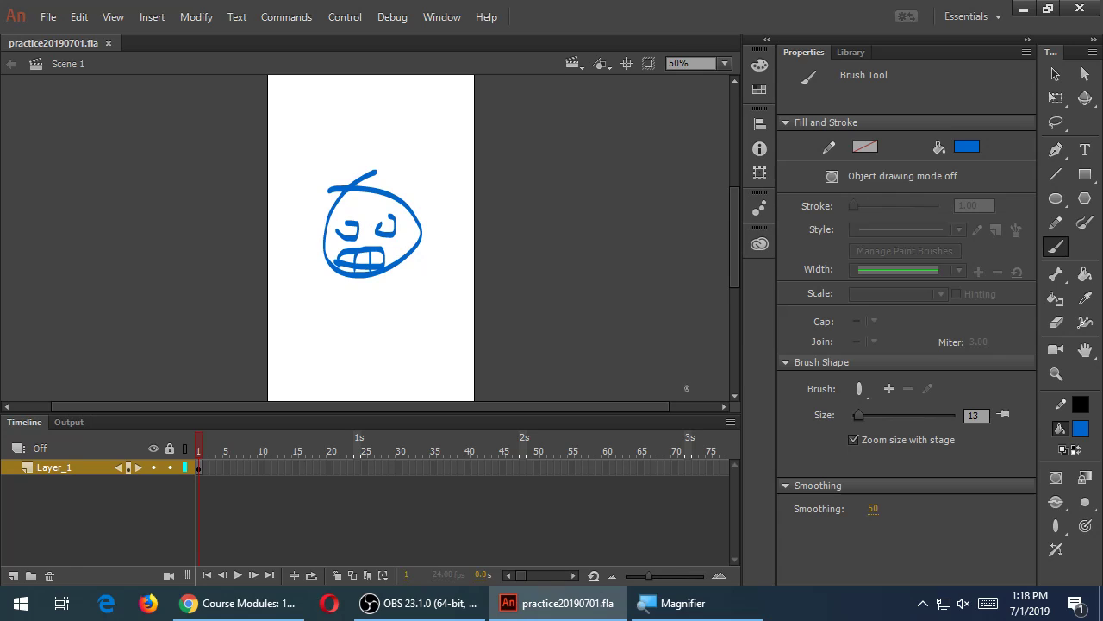
click(597, 310)
key(ctrl+z)
Open the Actions code editor for frame 1 of Layer_1
click(440, 17)
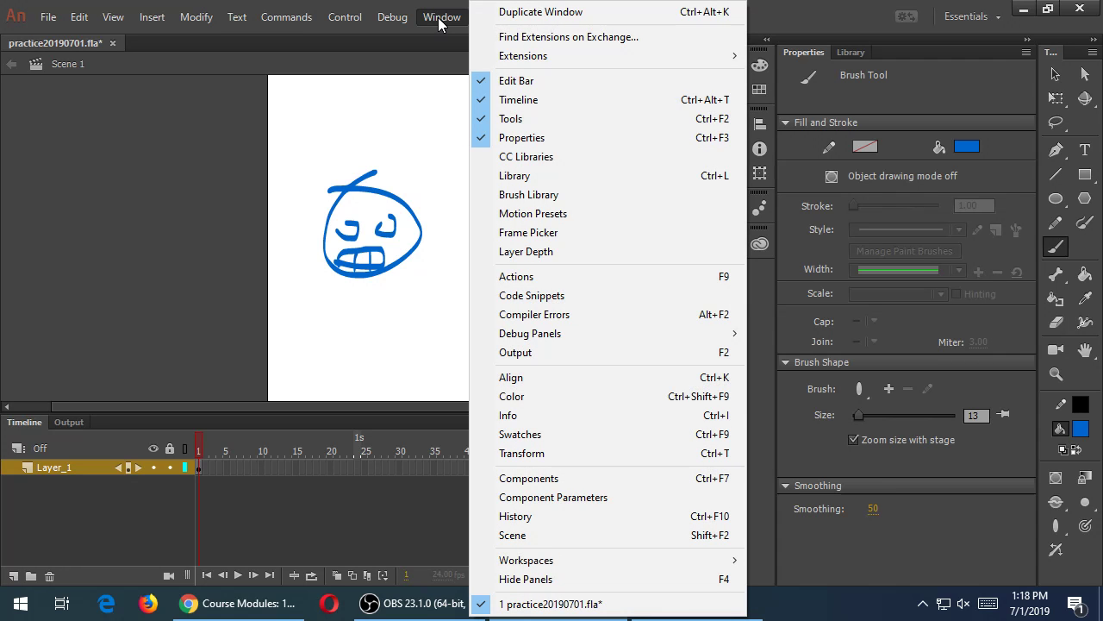
click(570, 277)
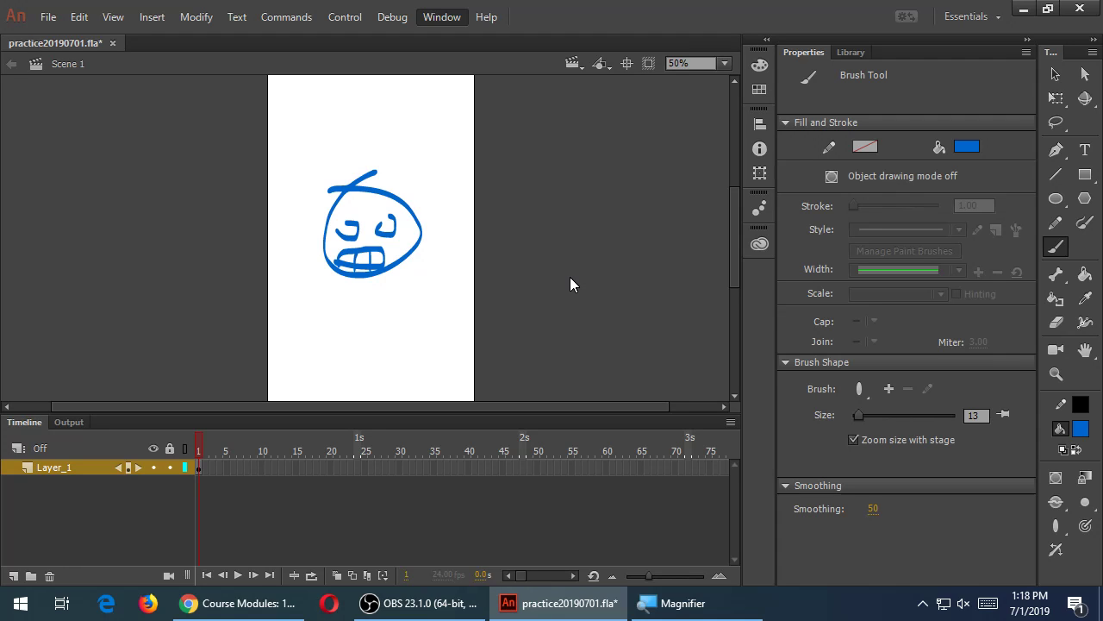
click(441, 17)
click(524, 152)
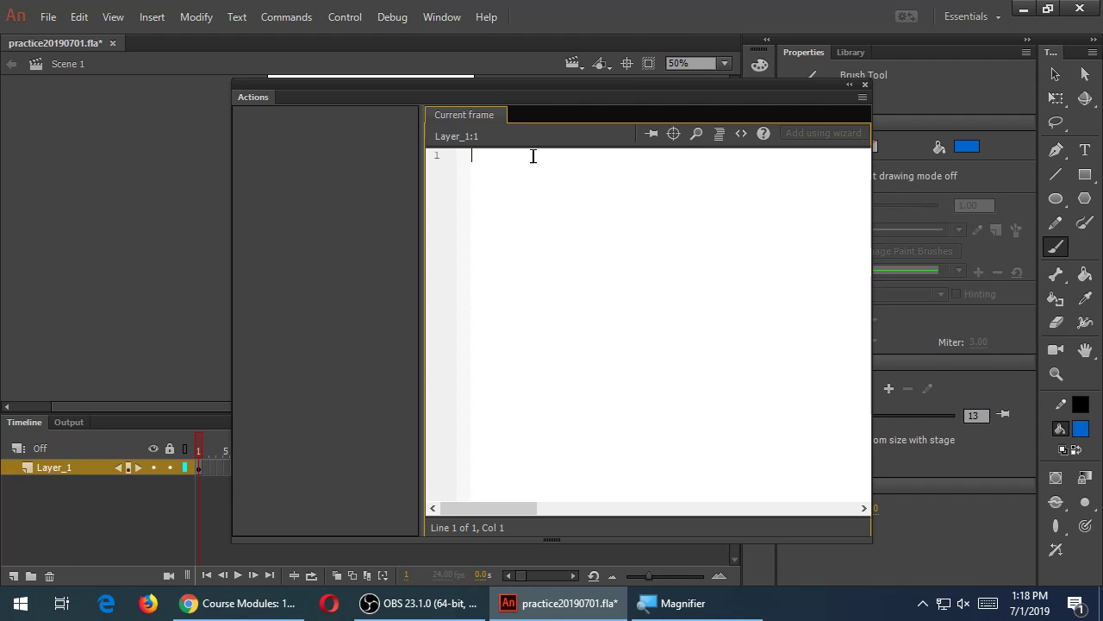
Move the Actions window aside and write trace("Hello, world!"); in the frame 1 script of Layer_1
drag(519, 96, 657, 84)
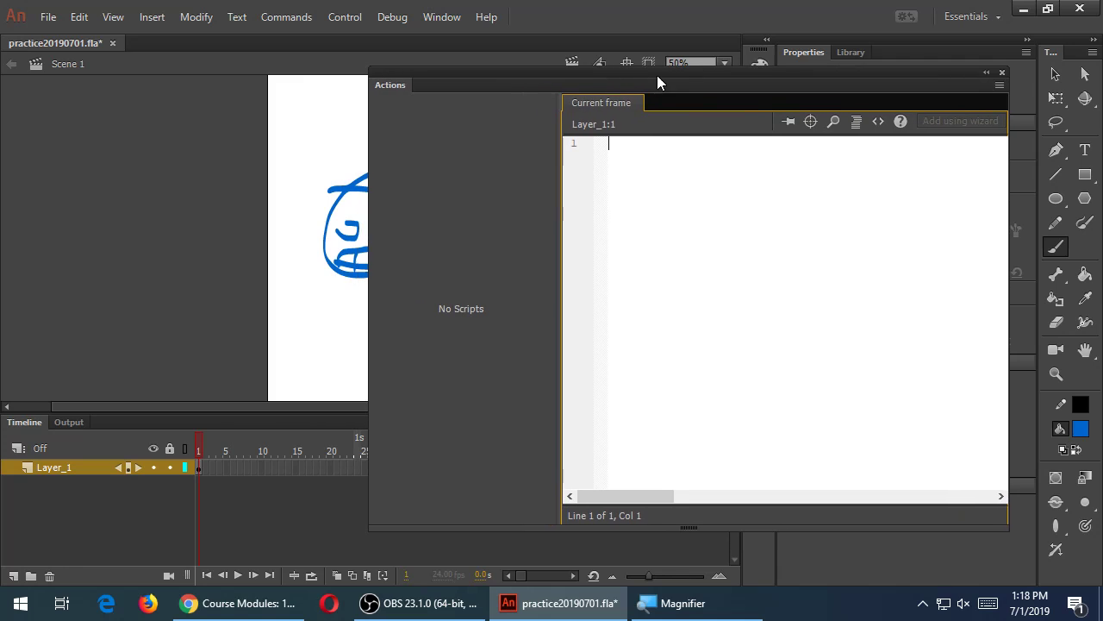
click(752, 226)
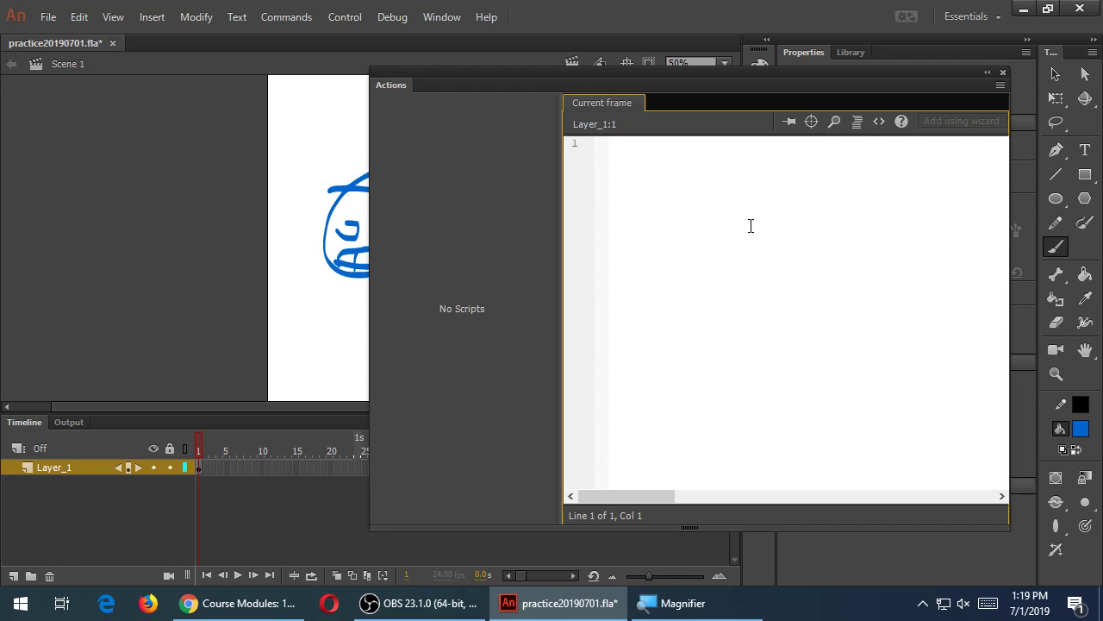
text(ttr)
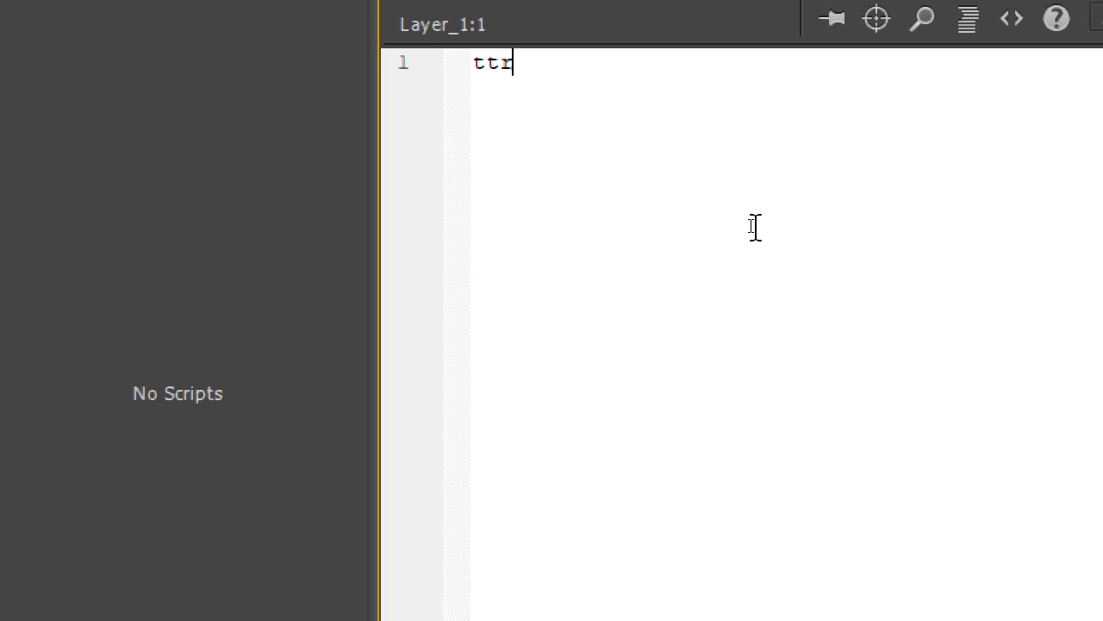
key(BackSpace)
key(BackSpace)
text(race();)
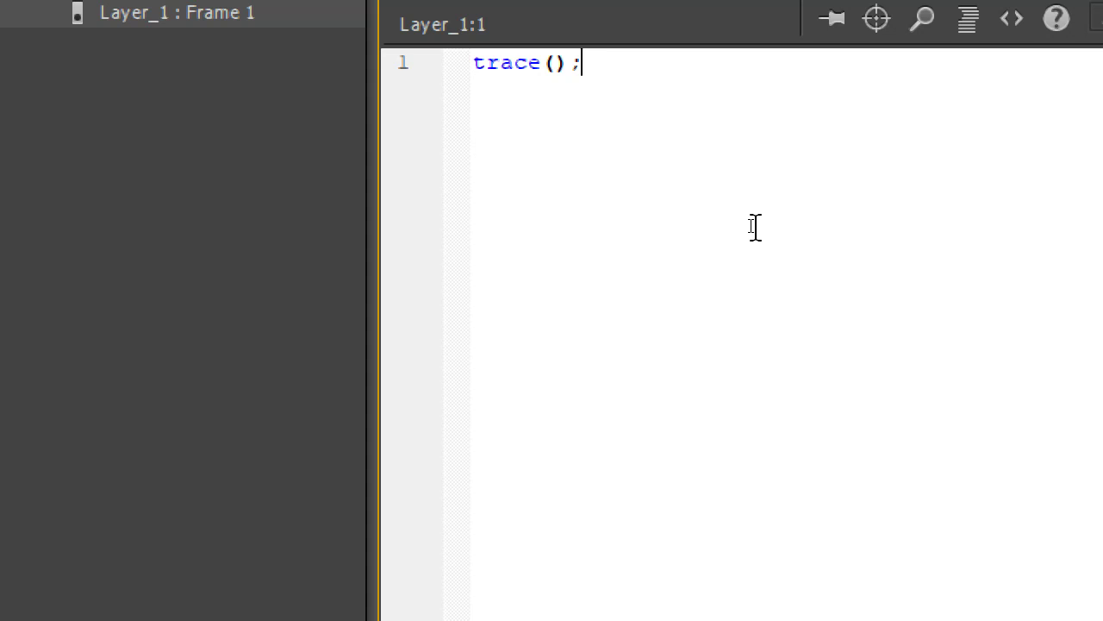
key(Left)
key(Left)
text("")
key(Left)
text(Hello, world!)
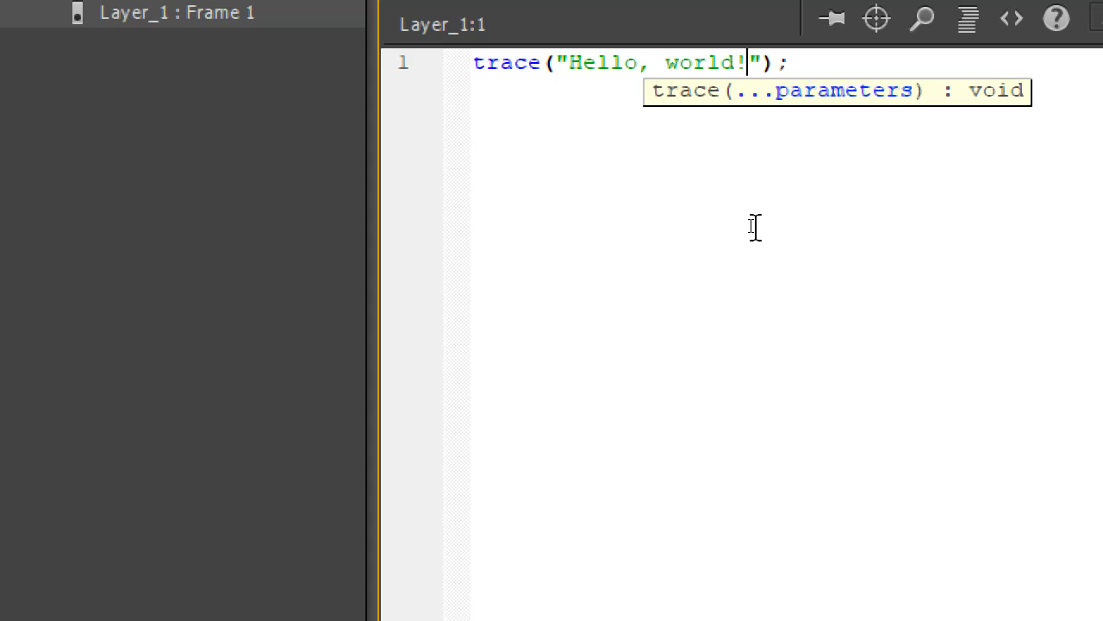
key(super+minus)
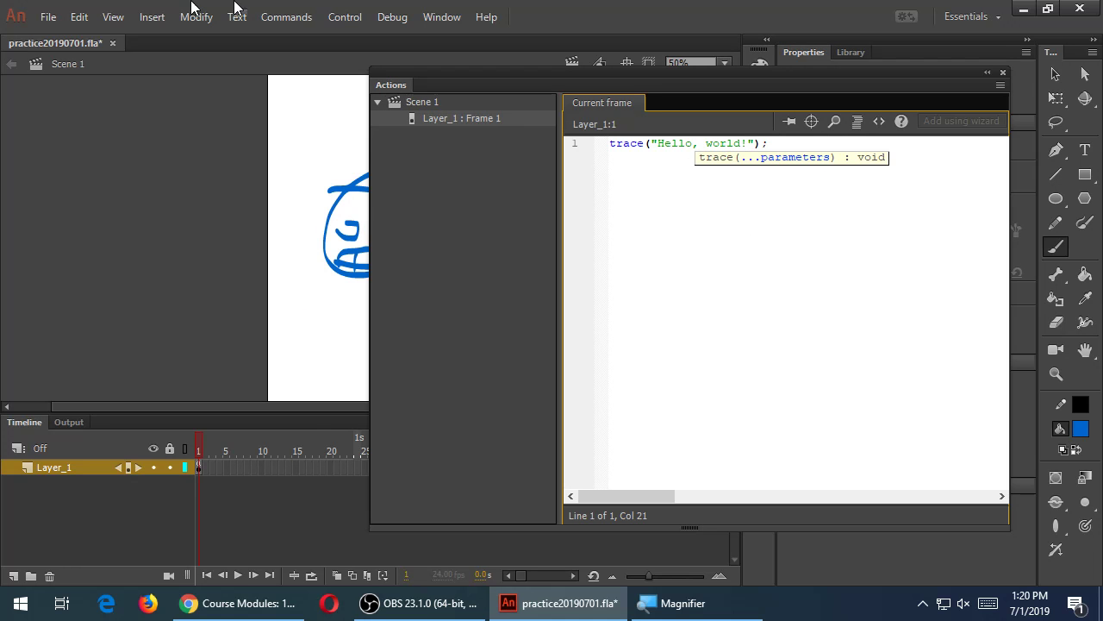
Save the document and debug the movie in AIR Debug Launcher (Mobile)
click(48, 17)
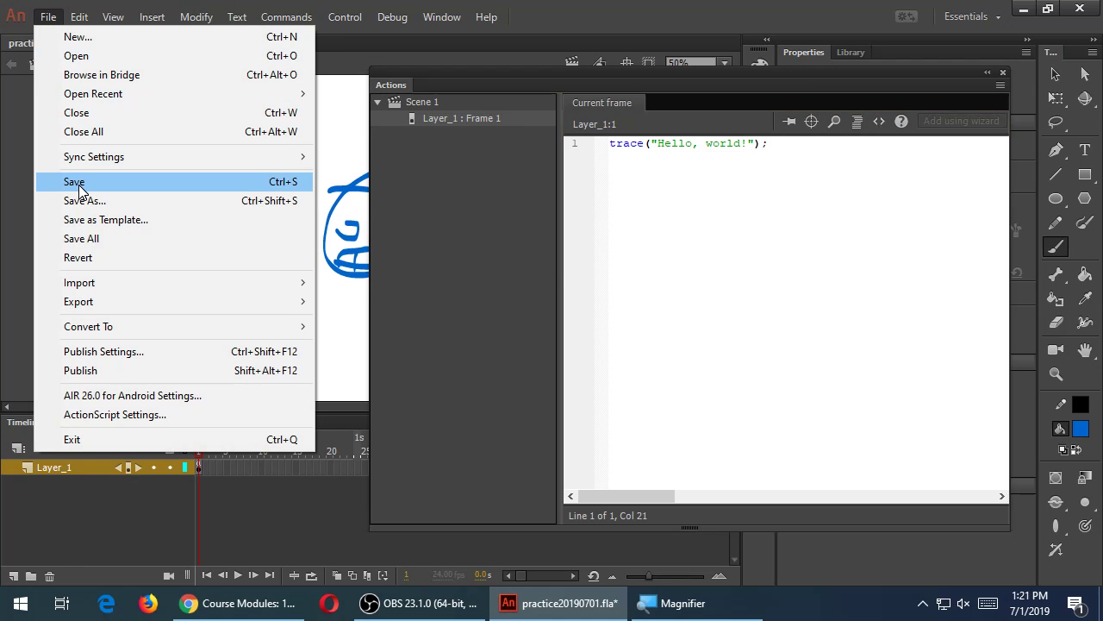
click(79, 182)
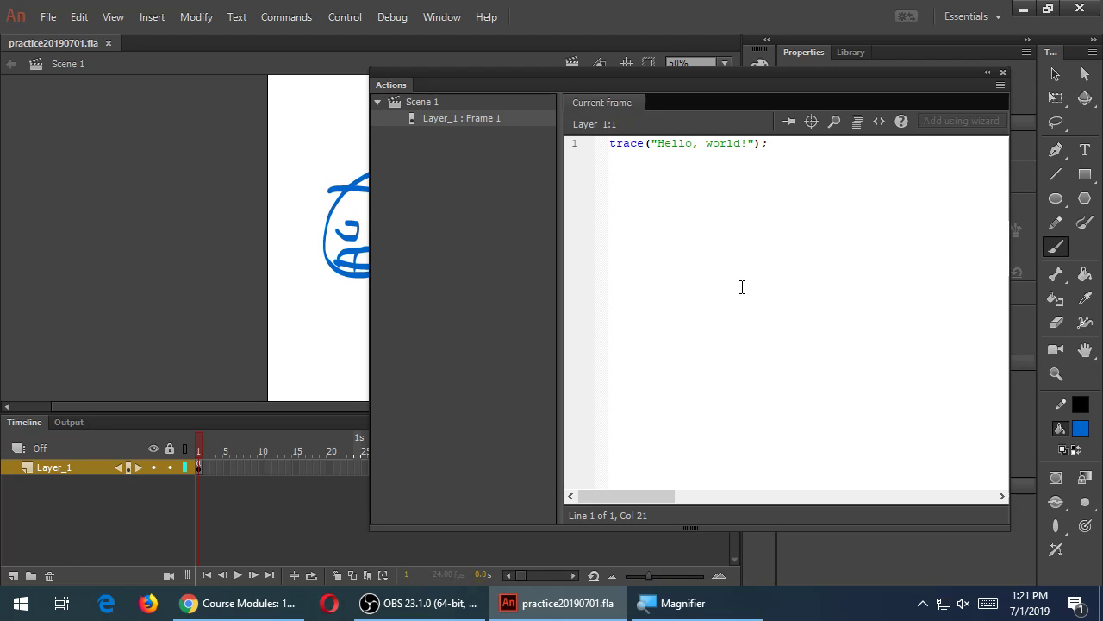
click(393, 21)
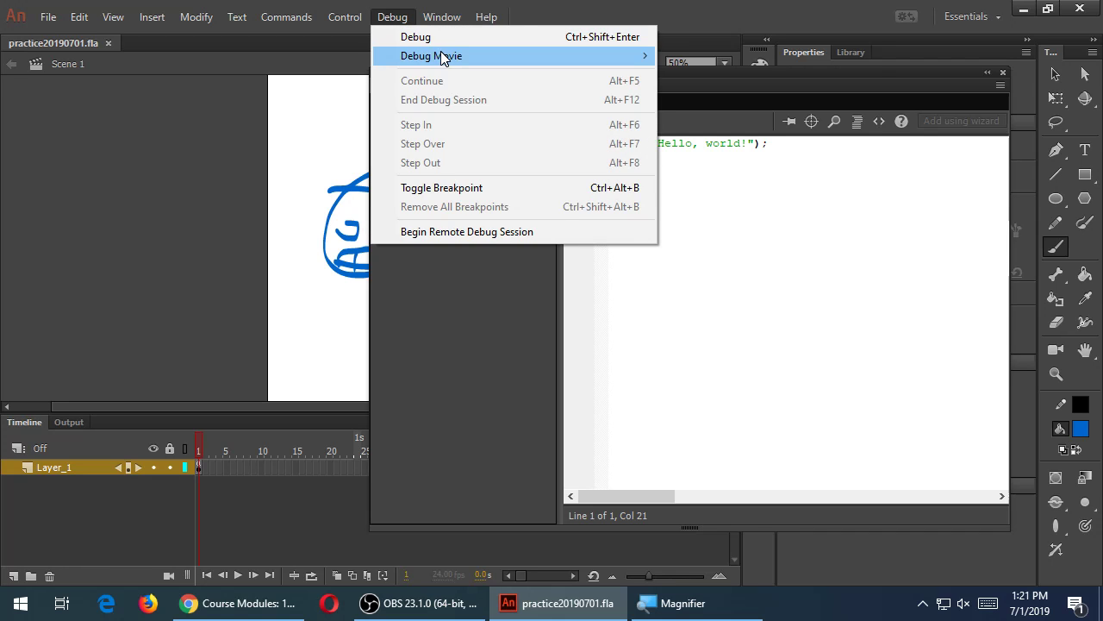
mouse_move(447, 57)
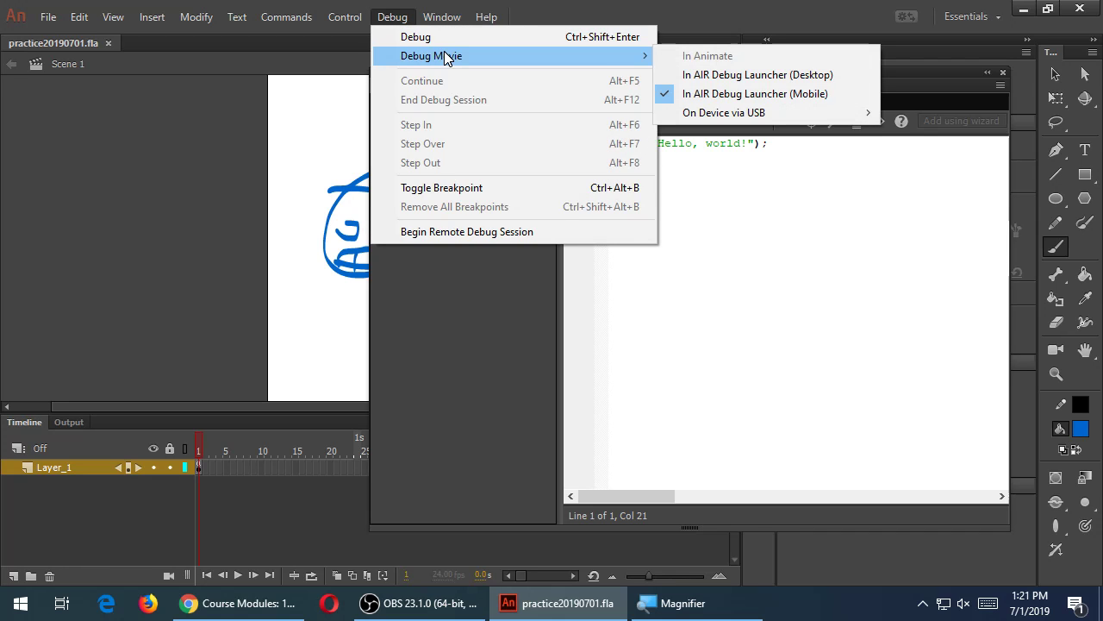
click(800, 93)
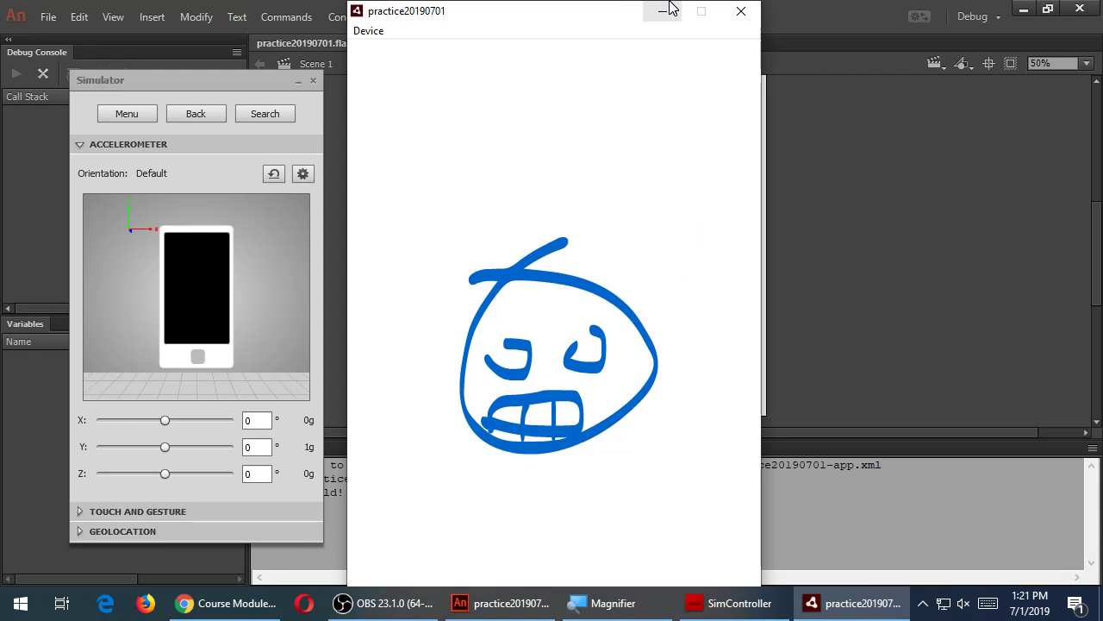
Separate the app and Simulator windows, and tilt the simulated phone to about -44° on X and -2° on Y
drag(358, 9, 660, 35)
drag(149, 82, 243, 55)
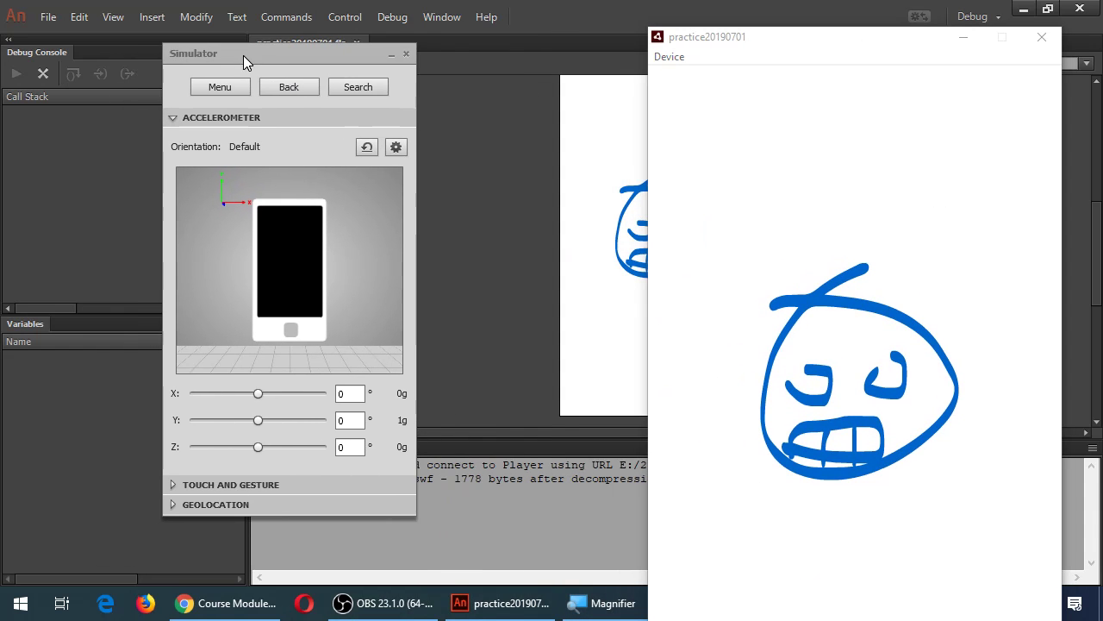
drag(305, 236, 293, 259)
drag(763, 44, 732, 49)
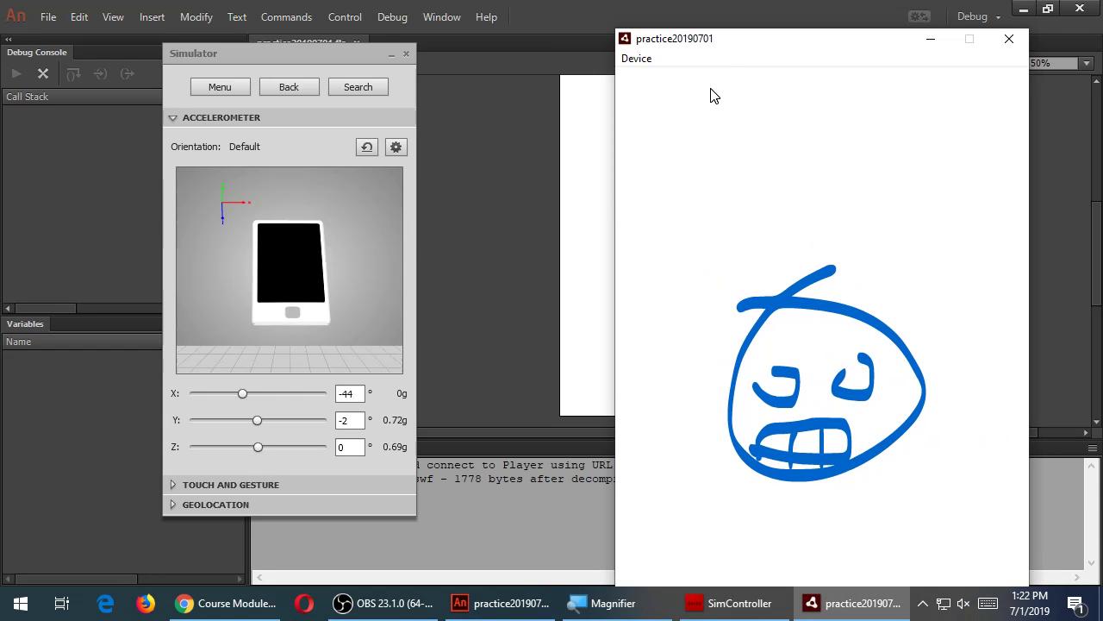
Move the windows clear of the Output text to examine it, and close the Simulator and the running app
drag(709, 40, 757, 21)
drag(335, 56, 163, 36)
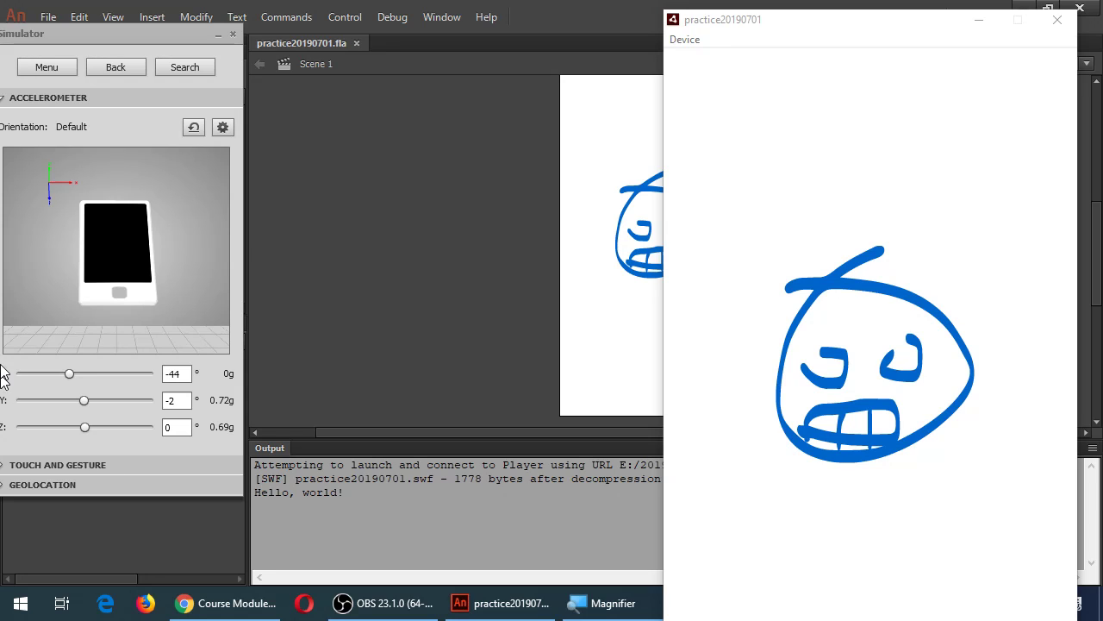
drag(80, 39, 177, 74)
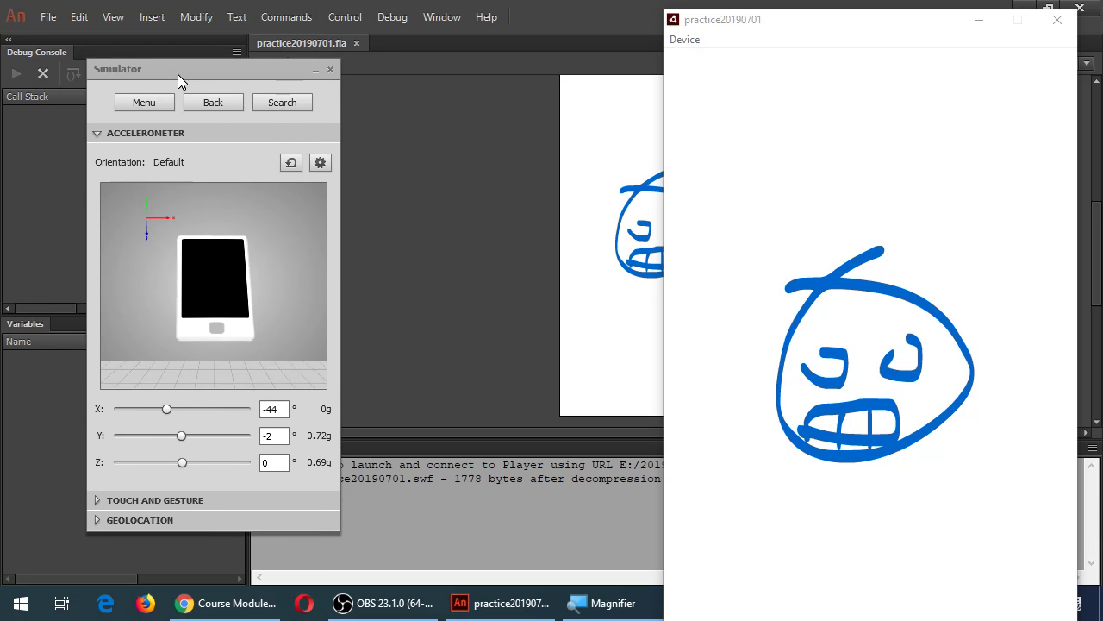
click(330, 71)
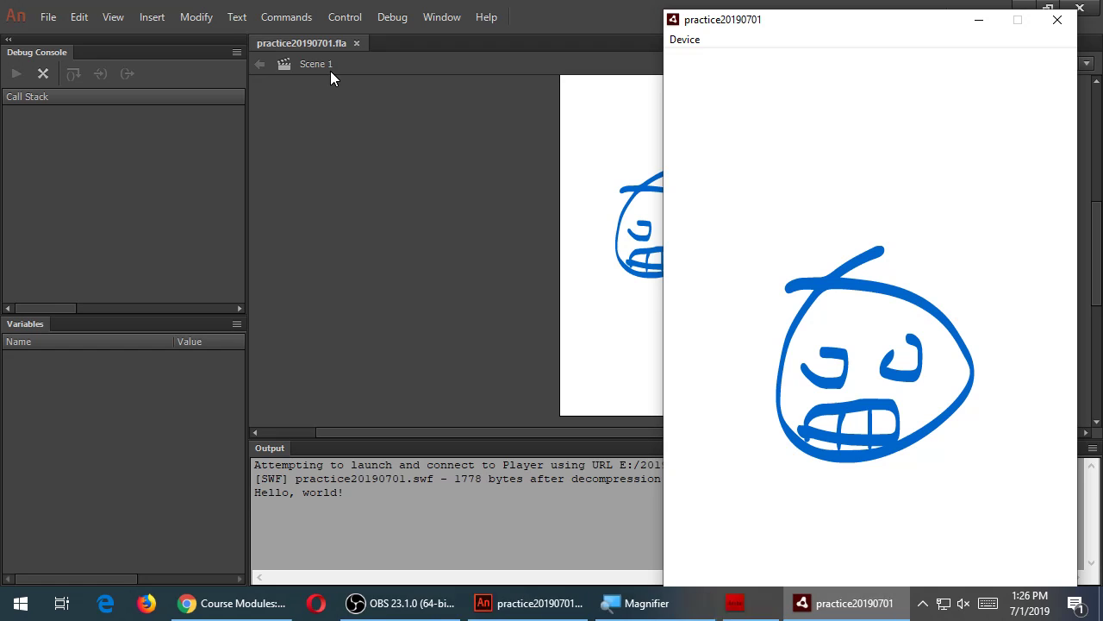
click(1060, 22)
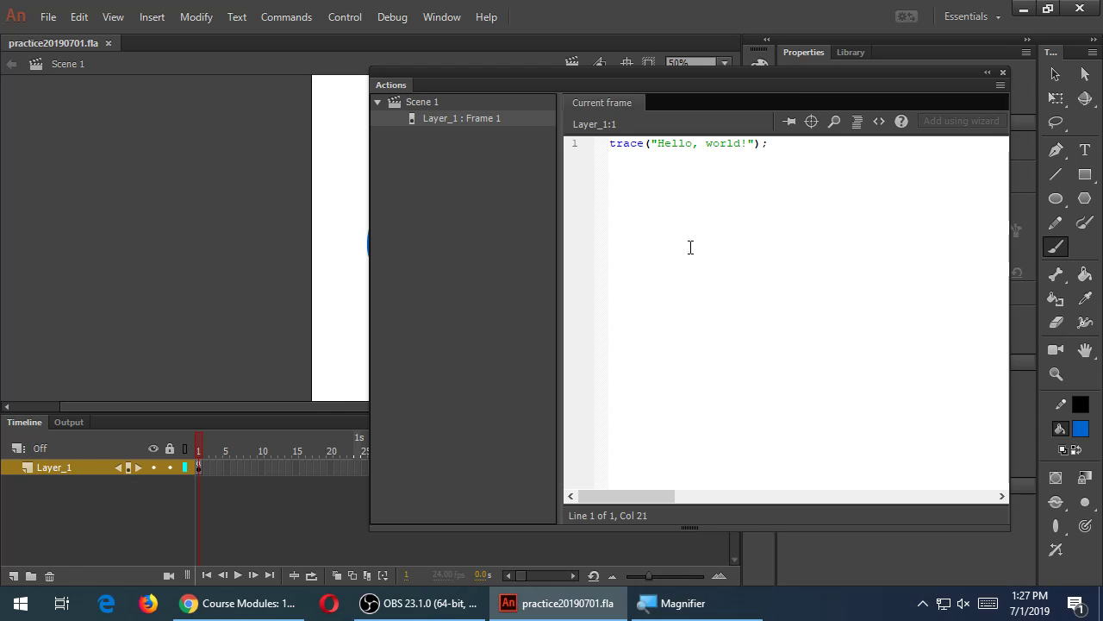
Delete the closing quotation mark after world! in the trace statement, save, and debug in AIR Debug Launcher (Mobile)
click(752, 143)
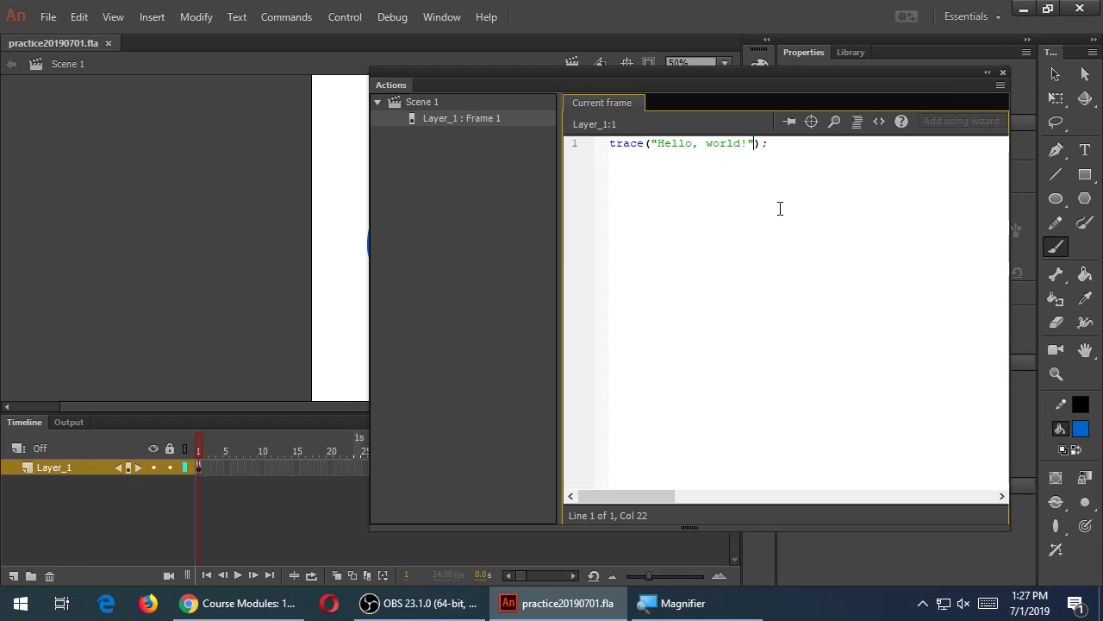
key(BackSpace)
key(ctrl+s)
click(389, 16)
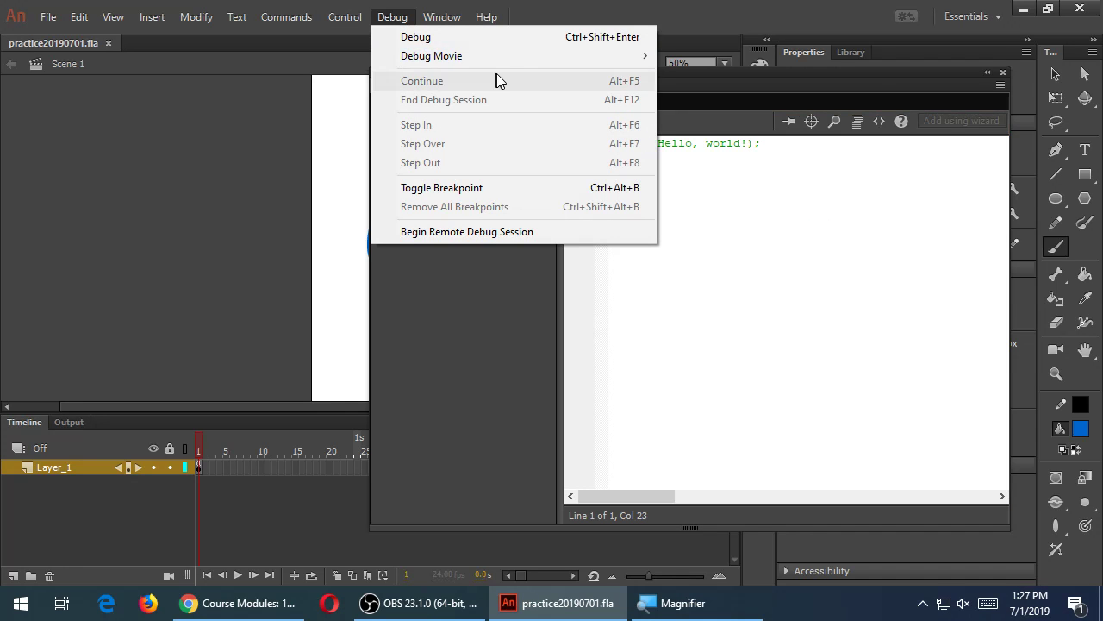
mouse_move(510, 63)
click(699, 91)
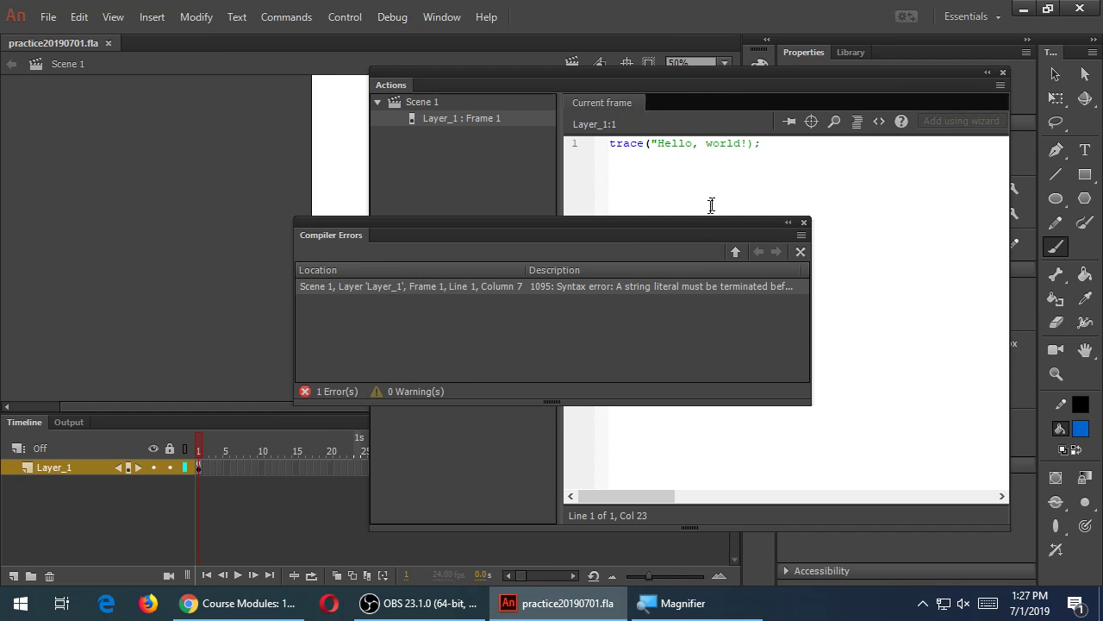
Move and widen the Compiler Errors window to read the full description, and jump to the code line it refers to
drag(706, 228, 608, 223)
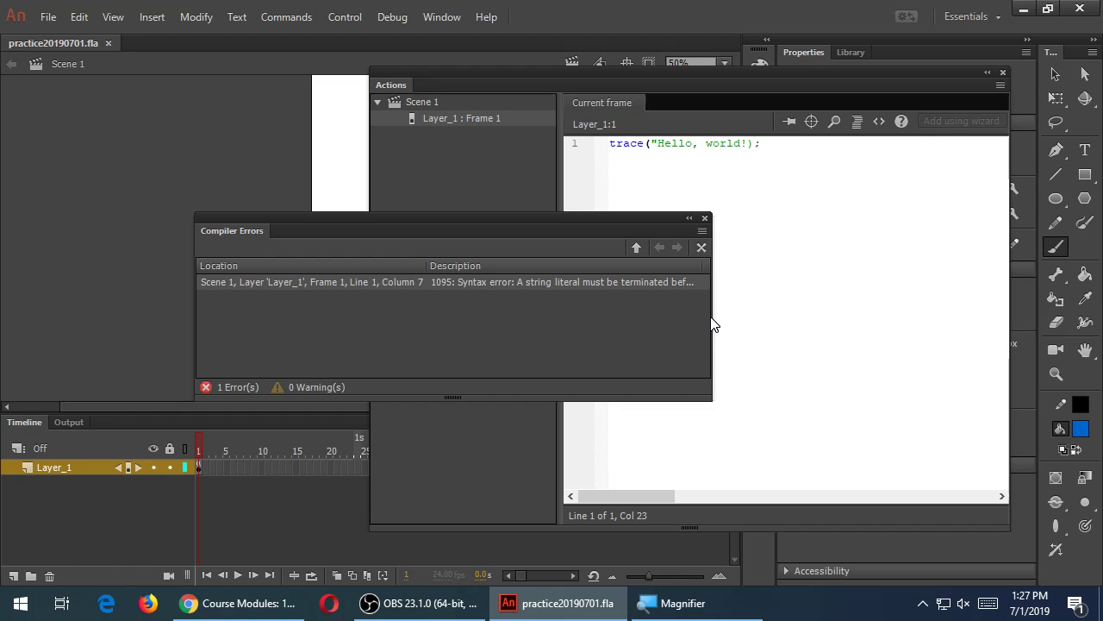
drag(712, 312, 982, 306)
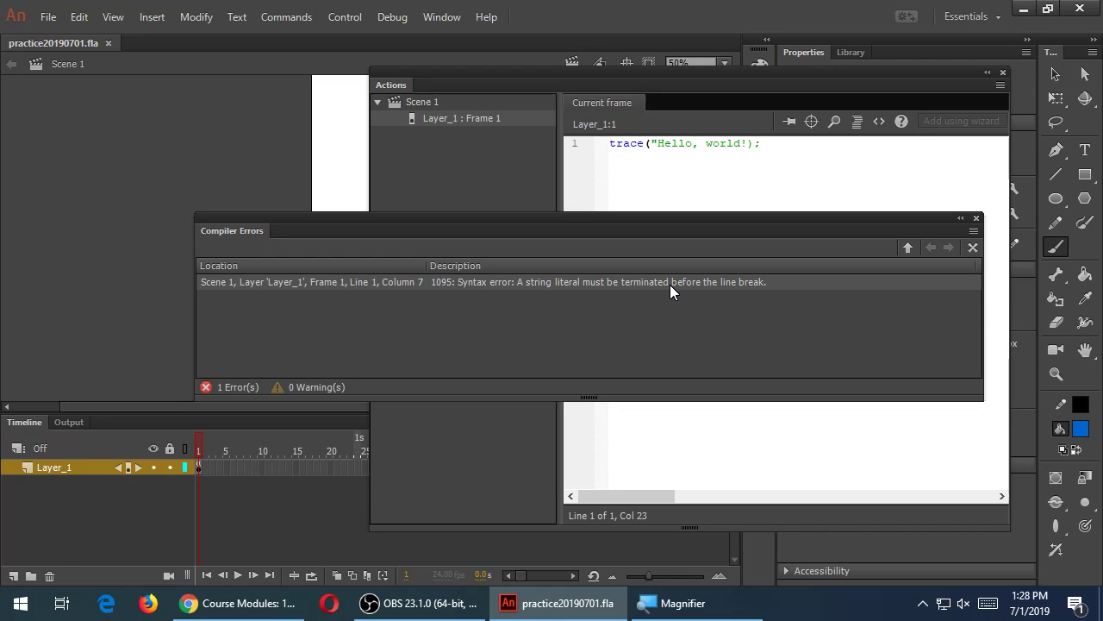
double_click(622, 284)
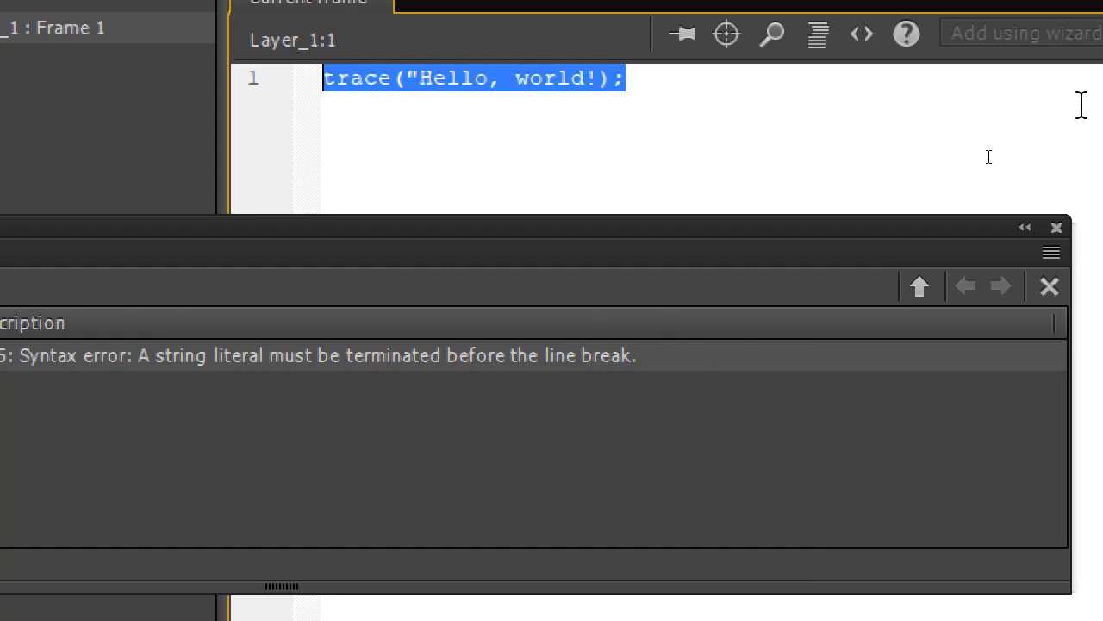
Restore the closing quotation mark after world! in the trace statement and save the document
click(758, 117)
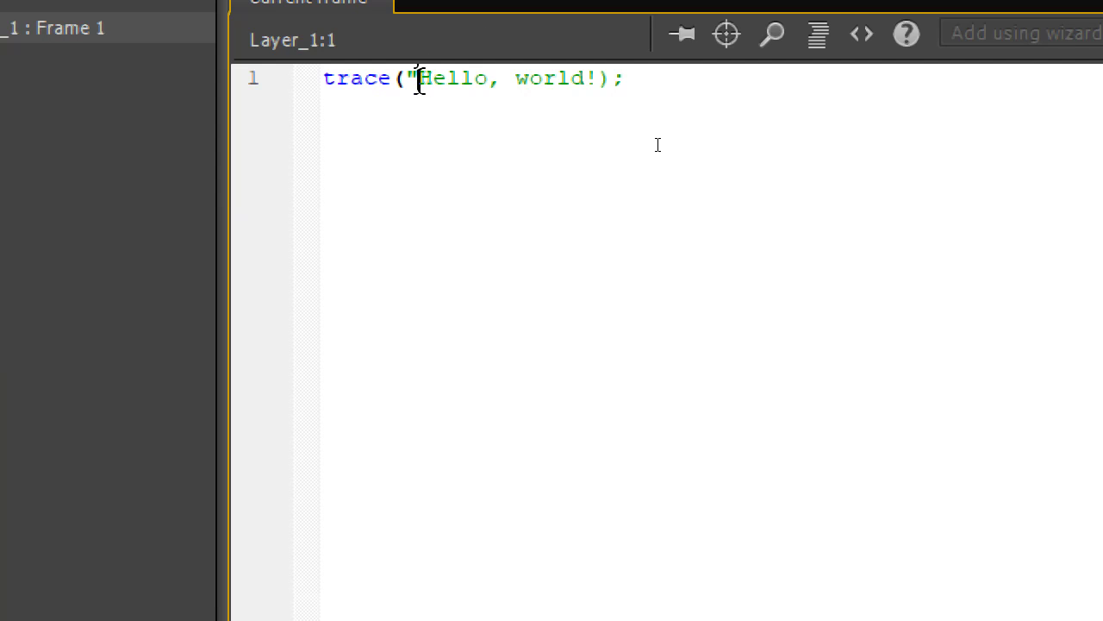
drag(417, 79, 404, 79)
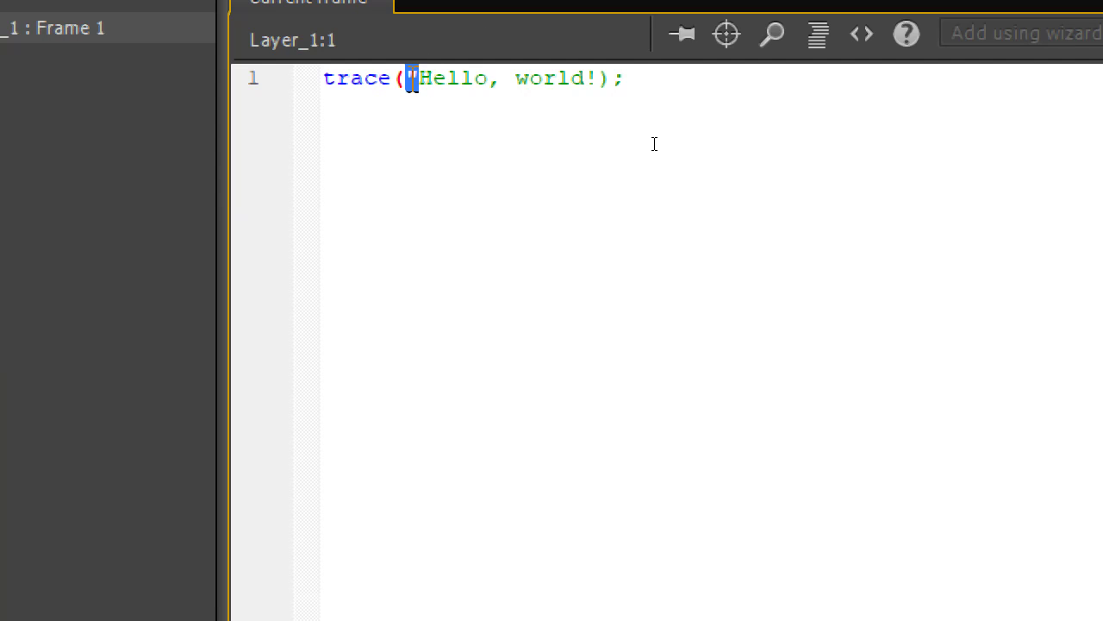
click(595, 82)
text(")
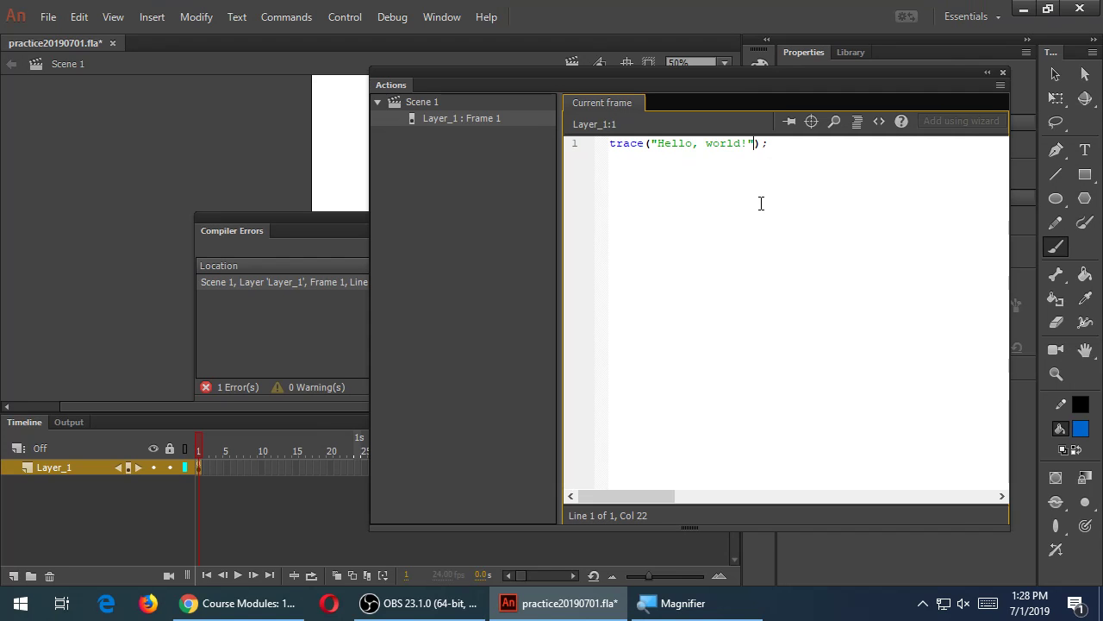
key(ctrl+s)
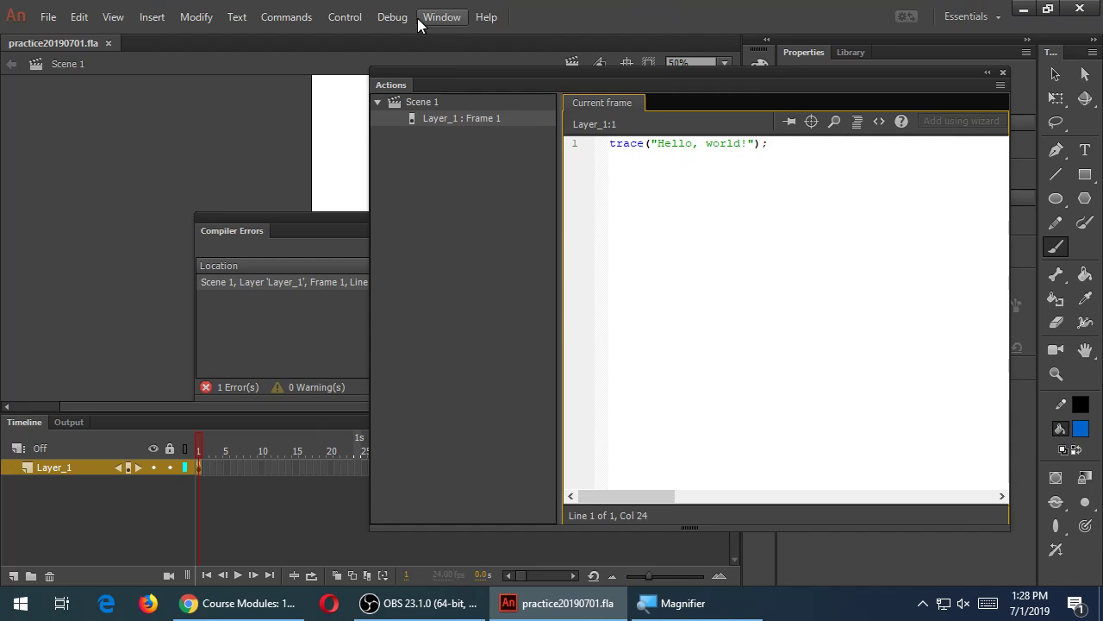
Run Debug on the corrected movie and close the running app
click(392, 17)
mouse_move(416, 62)
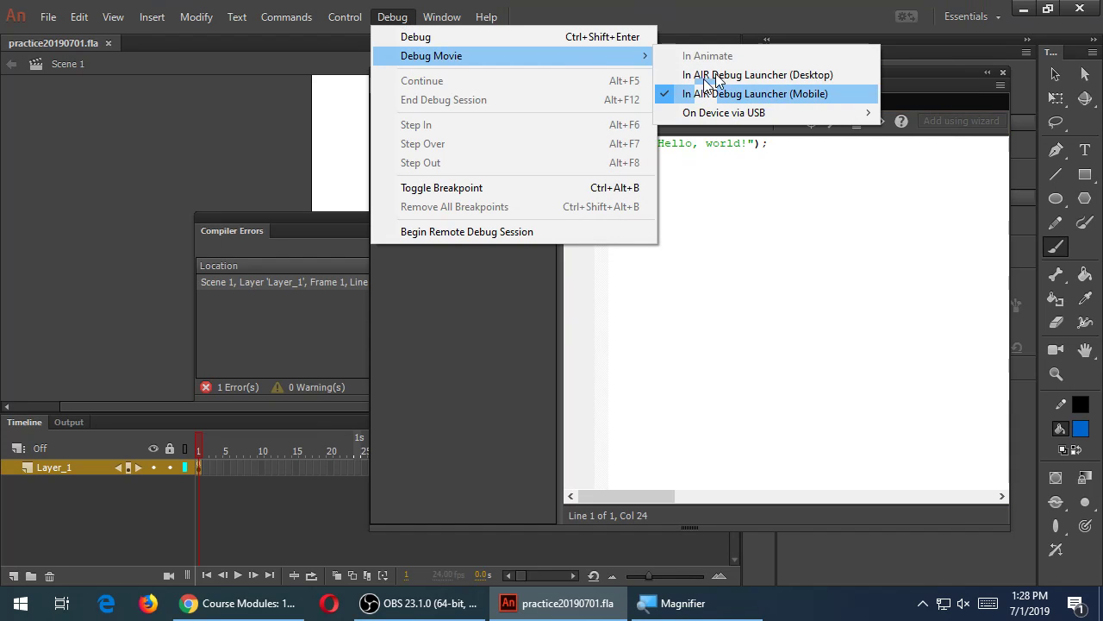
click(435, 39)
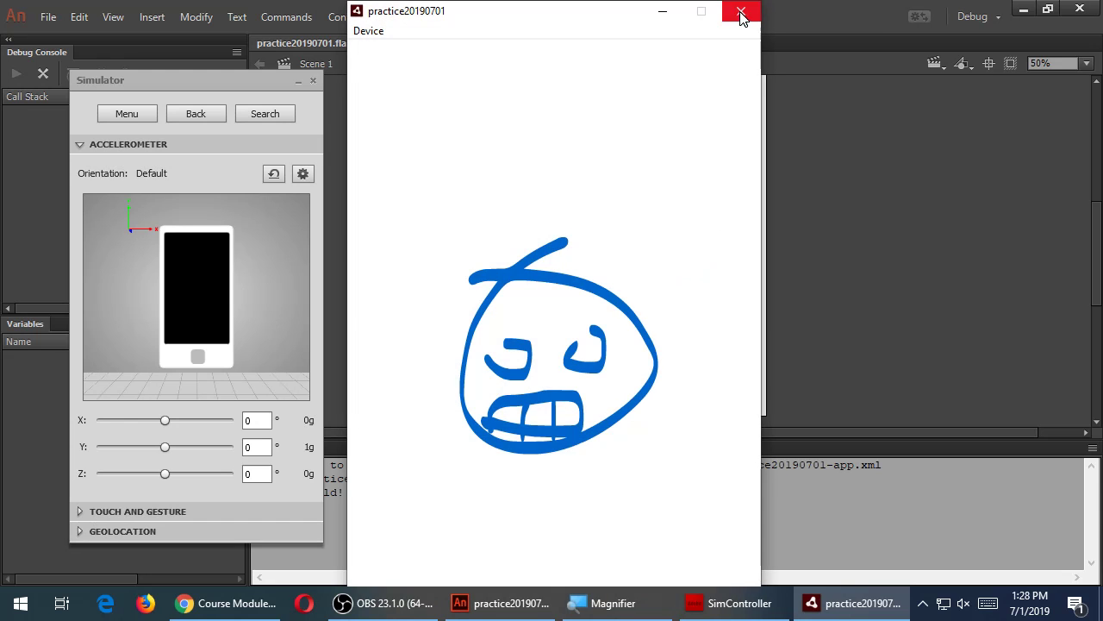
click(740, 10)
Review the Debug Movie launch options, run Debug once more, close the app, and return to the frame 1 script
click(389, 18)
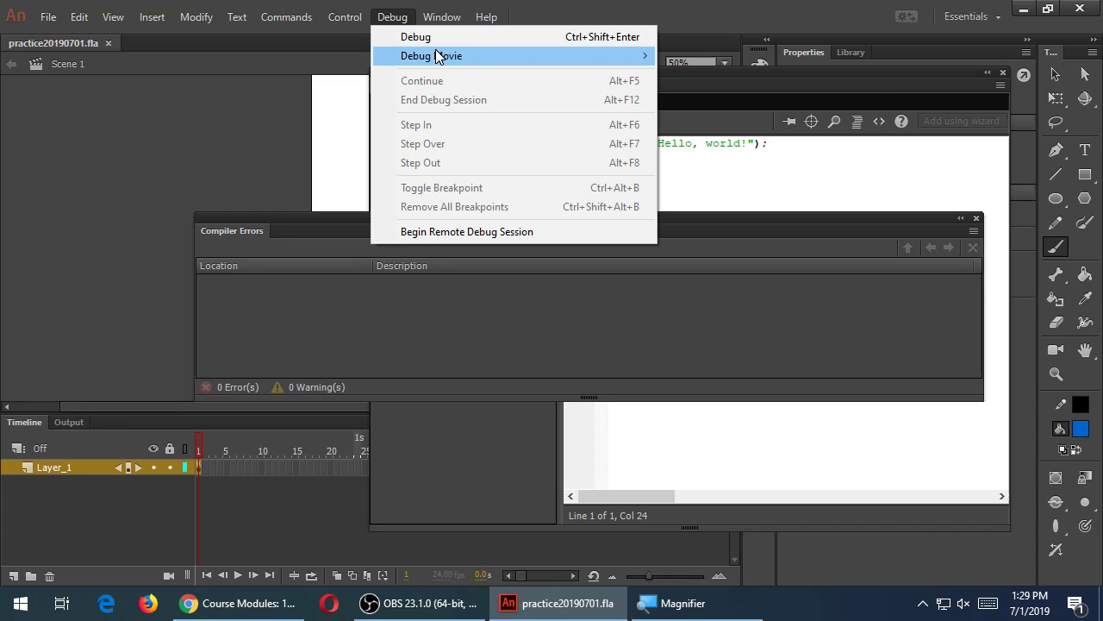
mouse_move(514, 55)
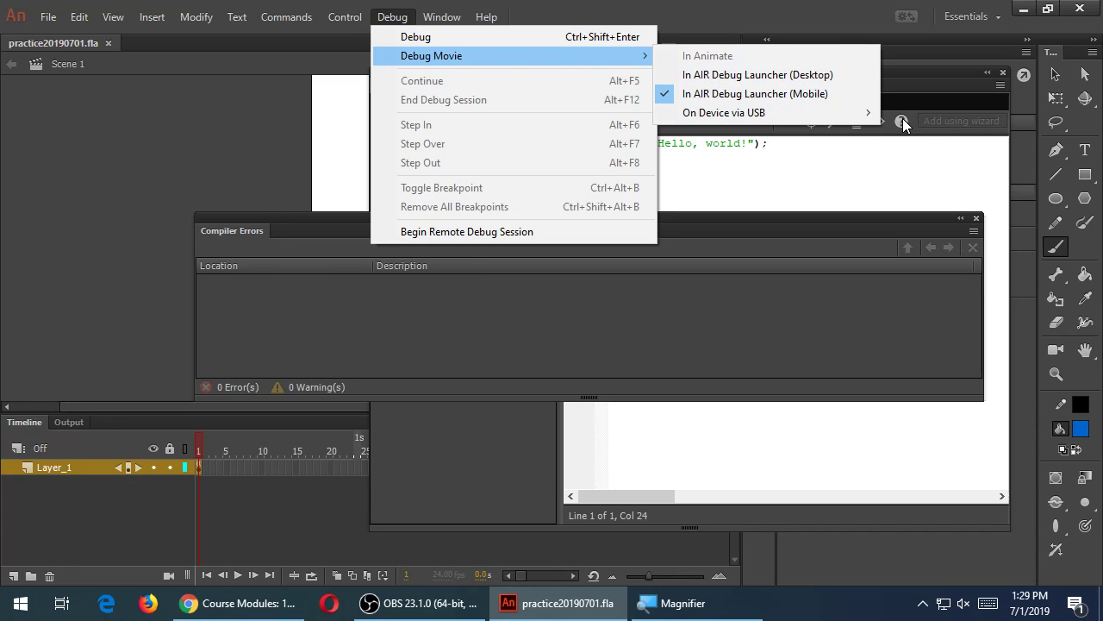
mouse_move(869, 117)
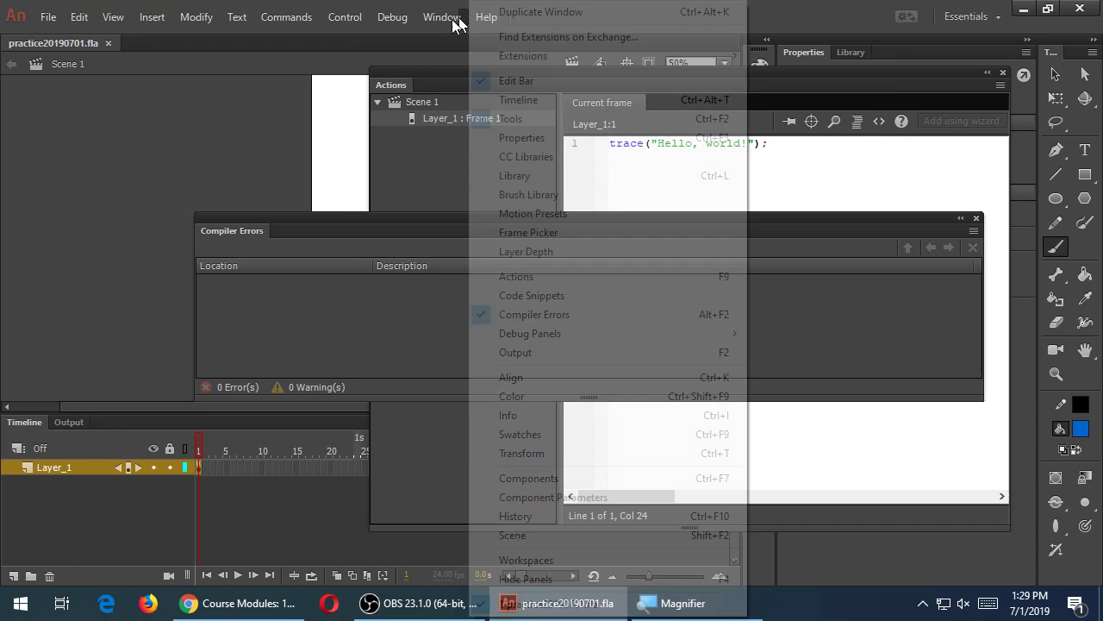
click(392, 34)
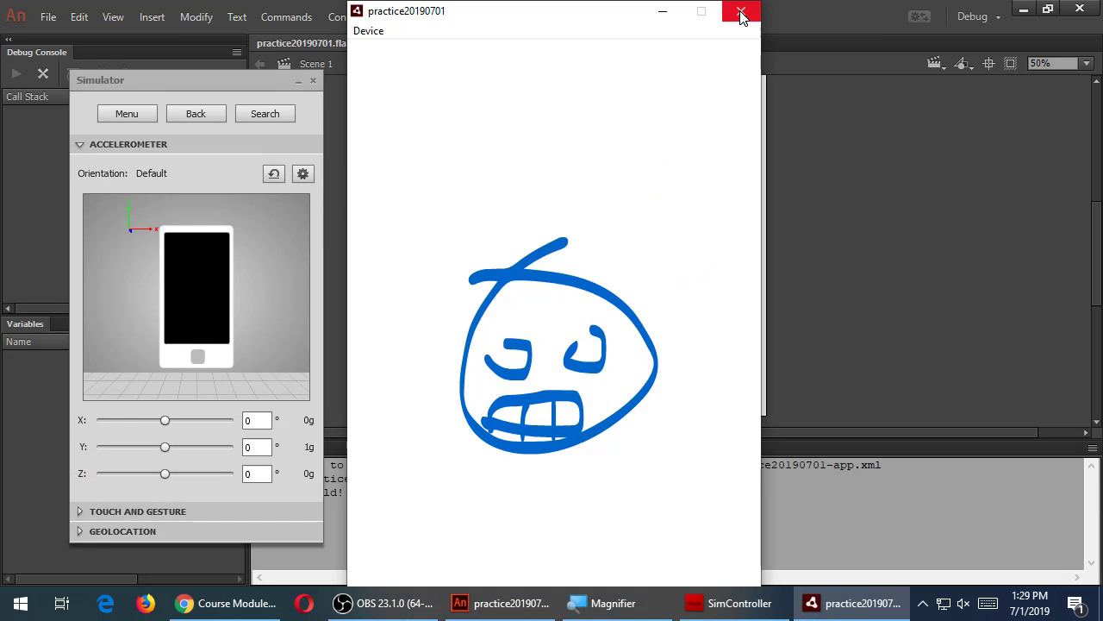
click(740, 16)
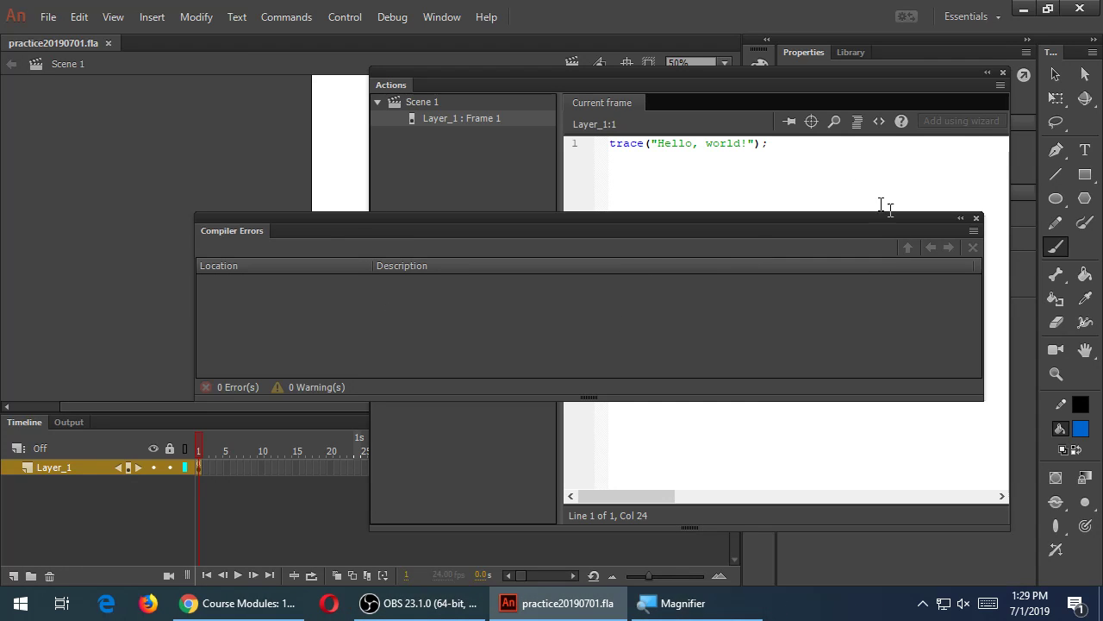
click(810, 170)
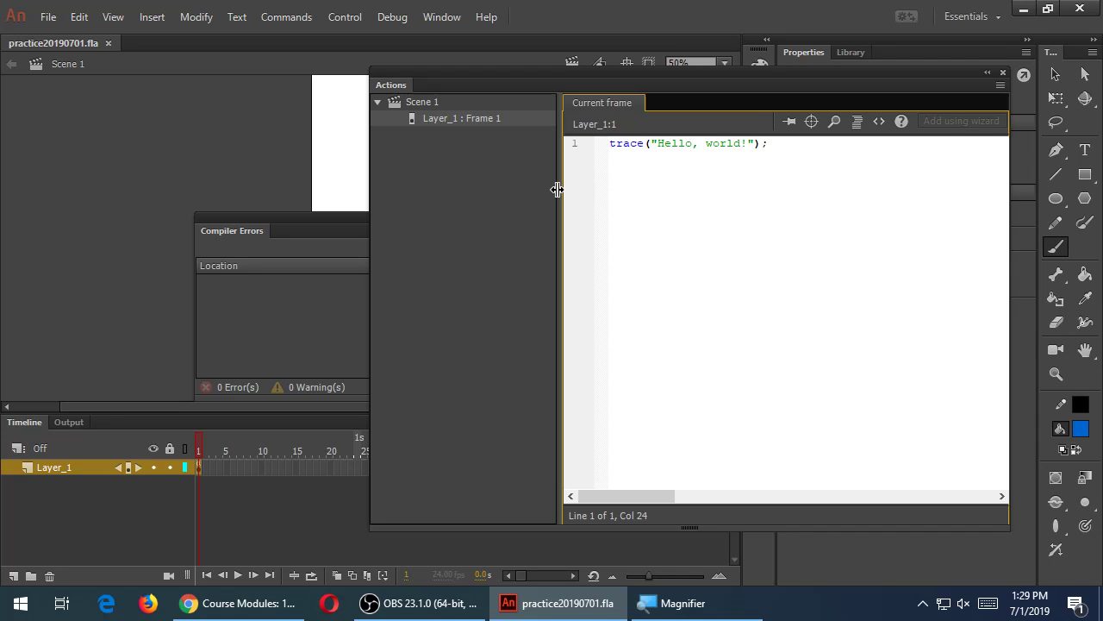
Open the AIR 26.0 for Android settings and select English as a supported language
click(45, 19)
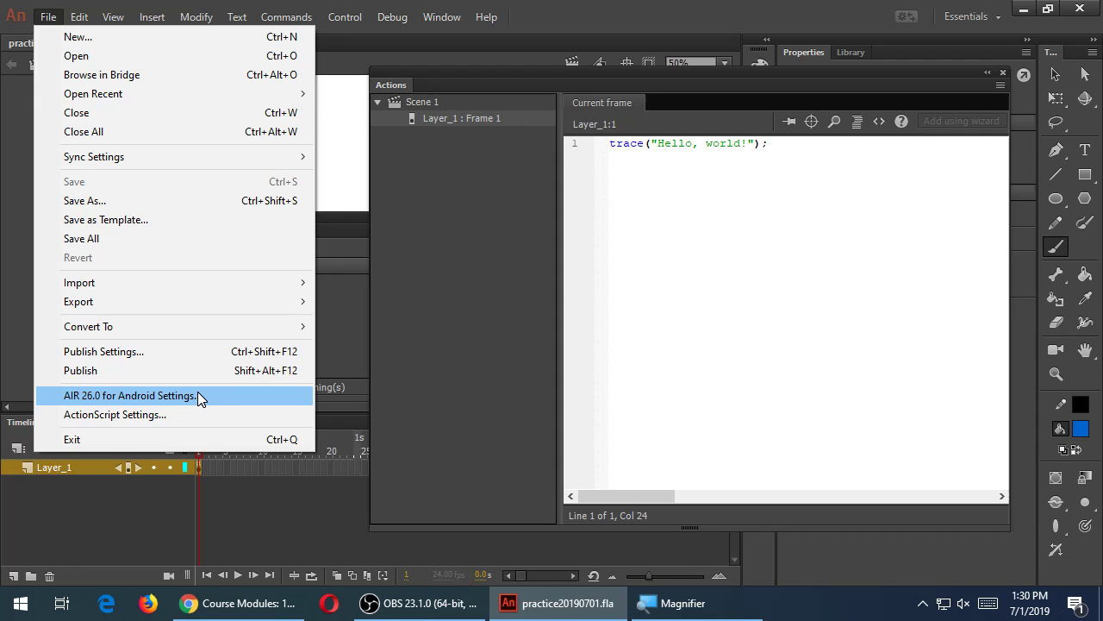
click(130, 395)
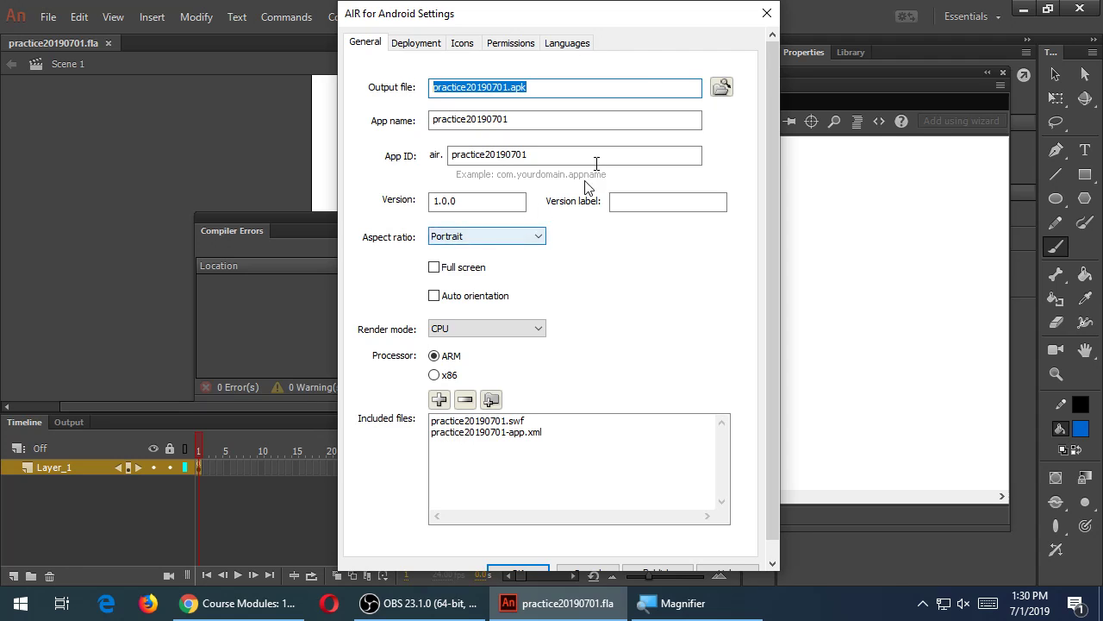
mouse_move(616, 28)
mouse_down()
mouse_move(576, 116)
mouse_move(589, 35)
mouse_move(629, 20)
mouse_move(629, 37)
mouse_up()
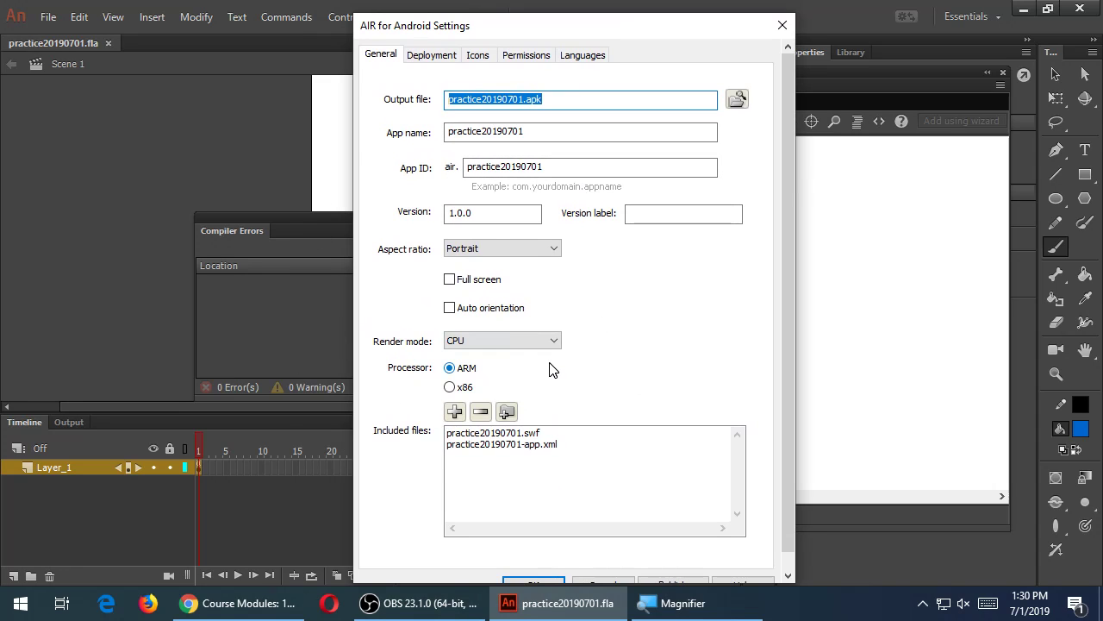
click(602, 59)
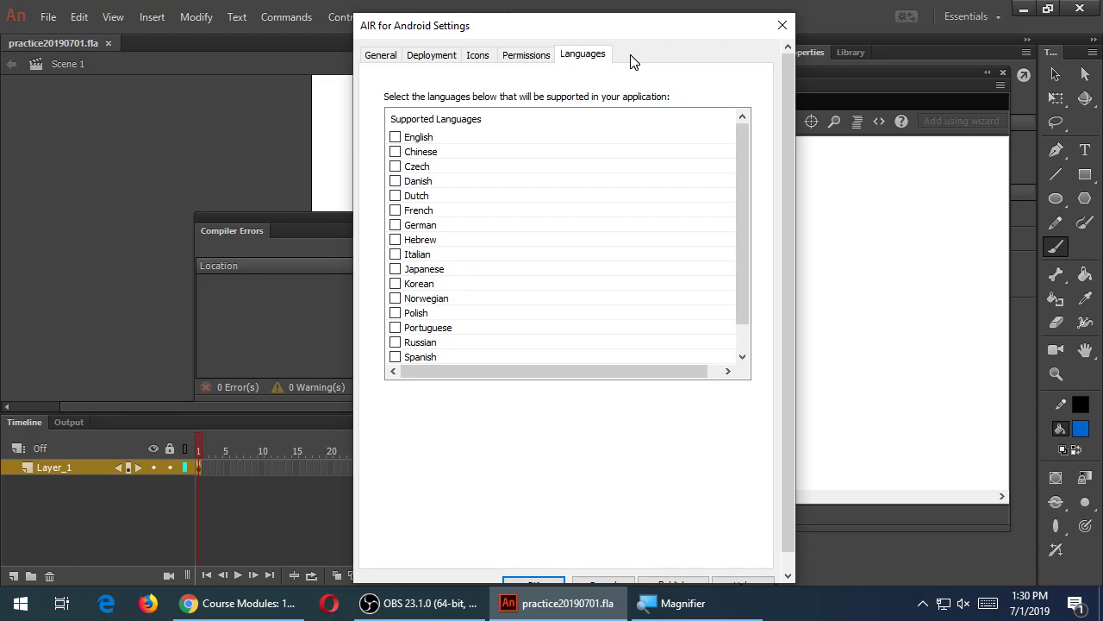
click(399, 140)
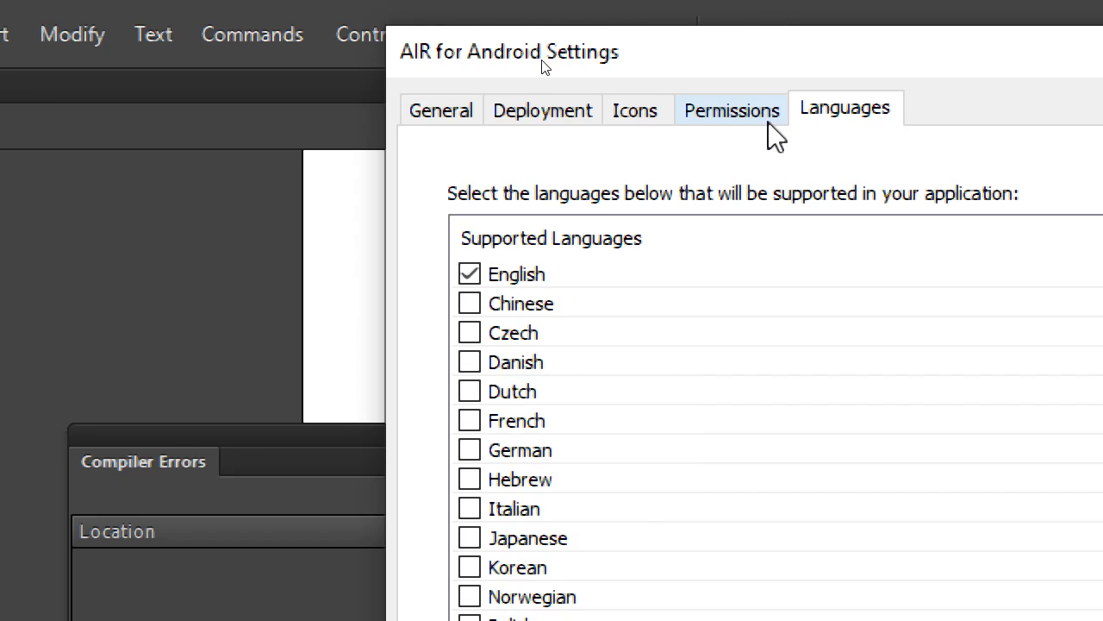
Enable the INTERNET permission for the app and view the icon size options
click(775, 124)
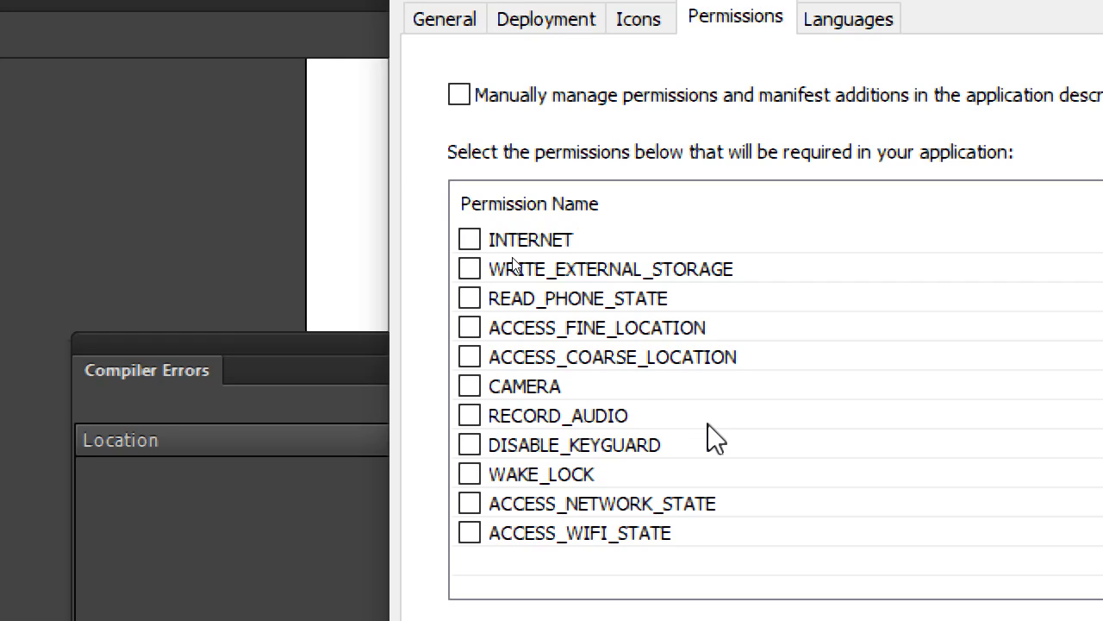
click(470, 239)
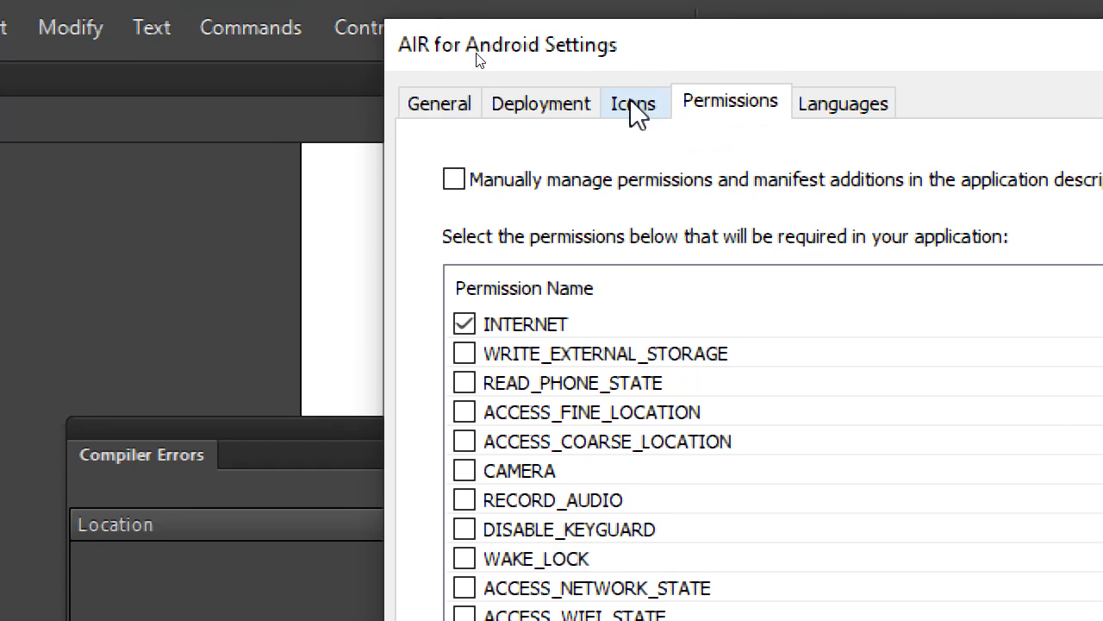
click(636, 55)
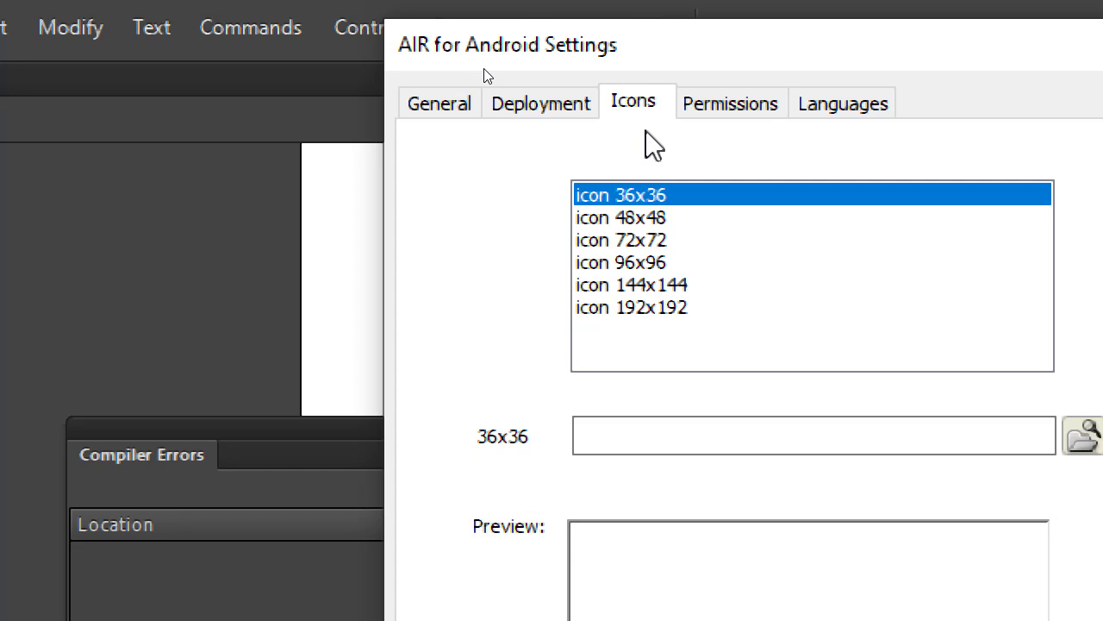
In the deployment settings, select the connected Android device for installing and launching the app after publishing
click(546, 116)
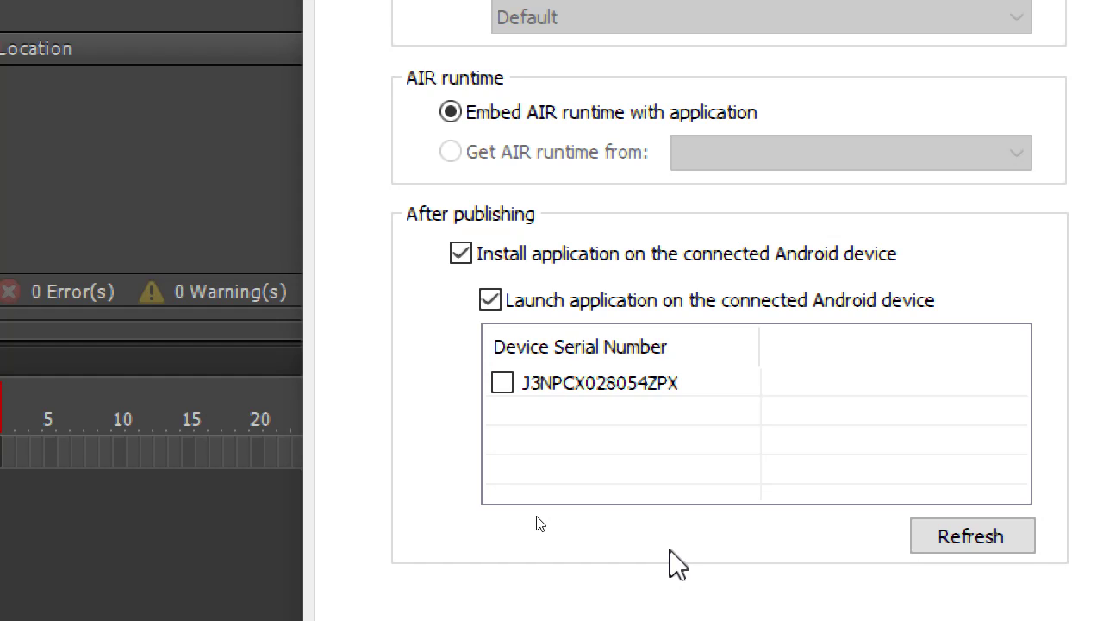
click(501, 383)
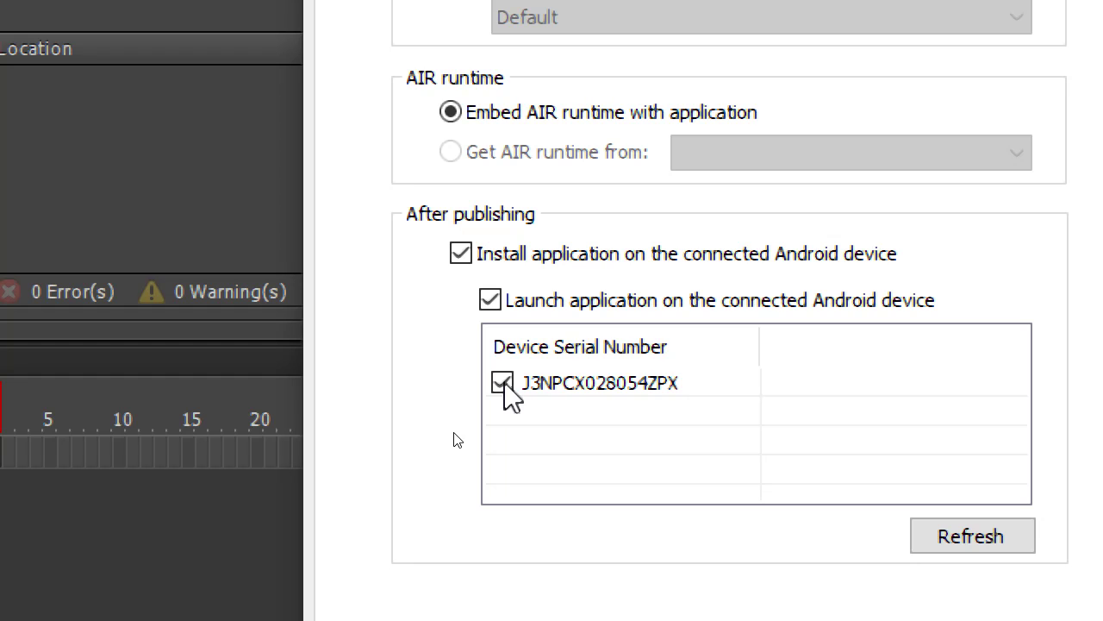
key(super+minus)
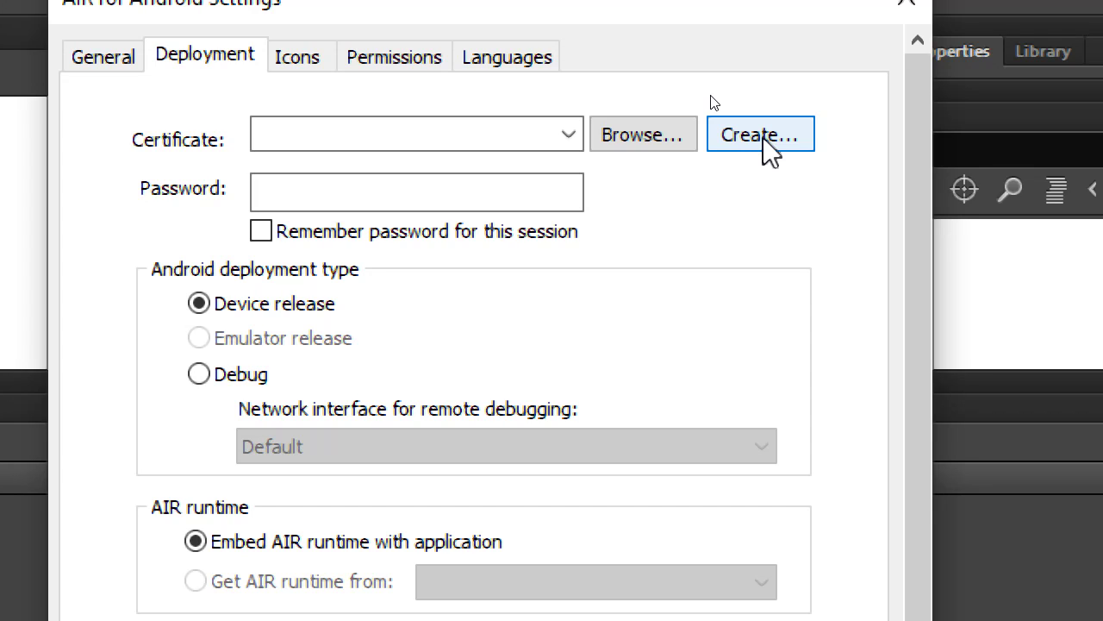
Start a new self-signed certificate with "a" as publisher name, organization unit and organization name, and enter and confirm the certificate password
click(763, 138)
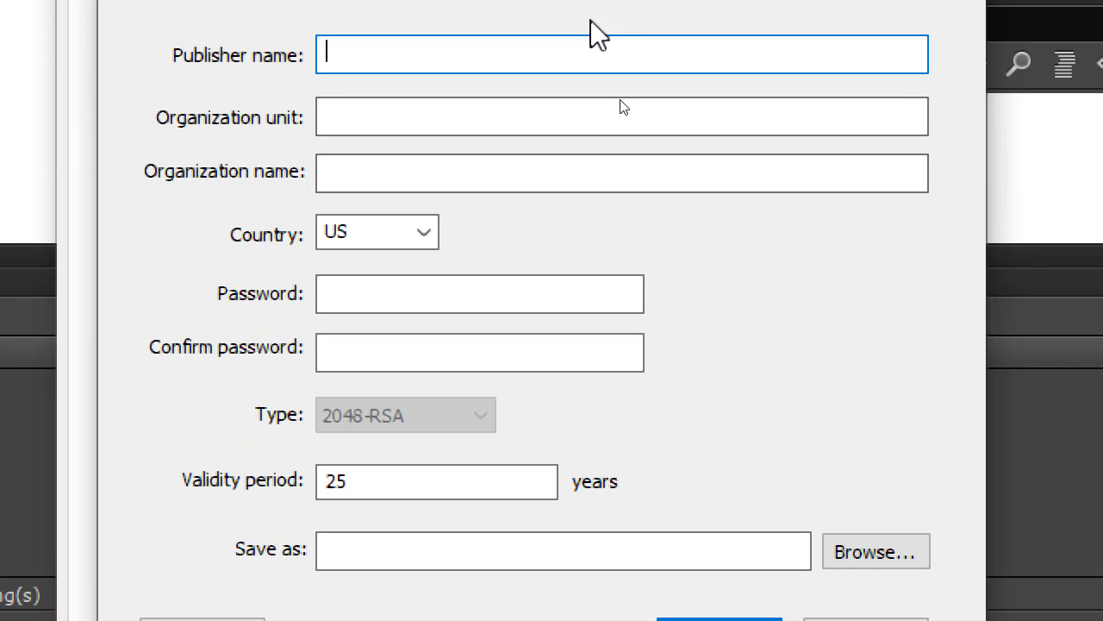
text(a)
click(418, 72)
text(a)
click(423, 173)
text(a)
click(392, 294)
text(a)
click(376, 349)
text(a)
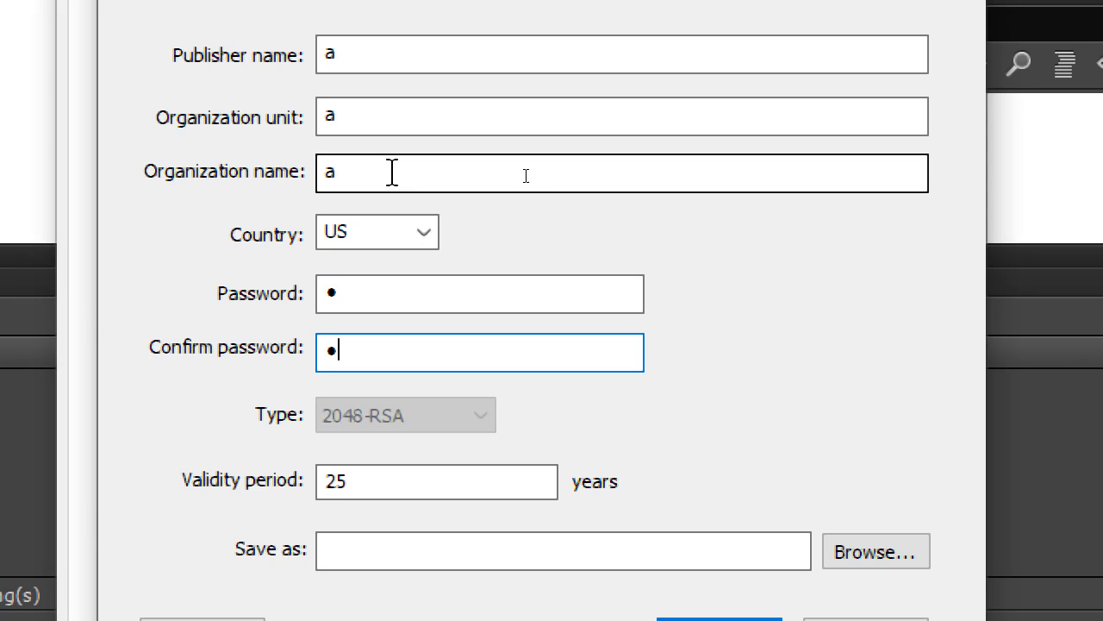
Set the certificate file to practice20190701.p12 in the 2019-07-01 folder and create the certificate
click(870, 552)
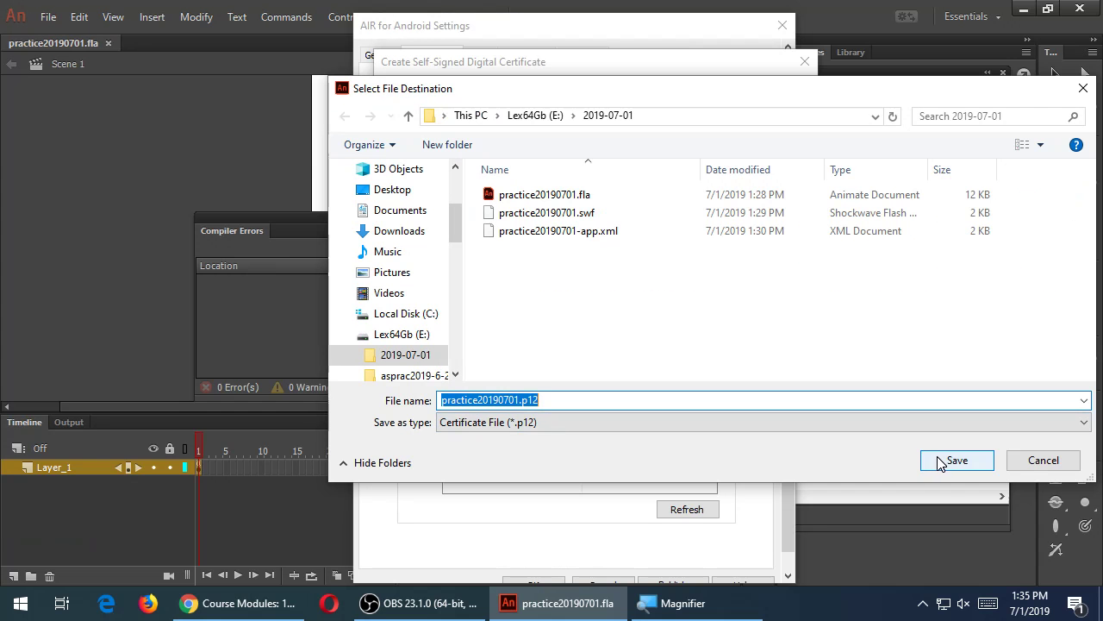
click(943, 462)
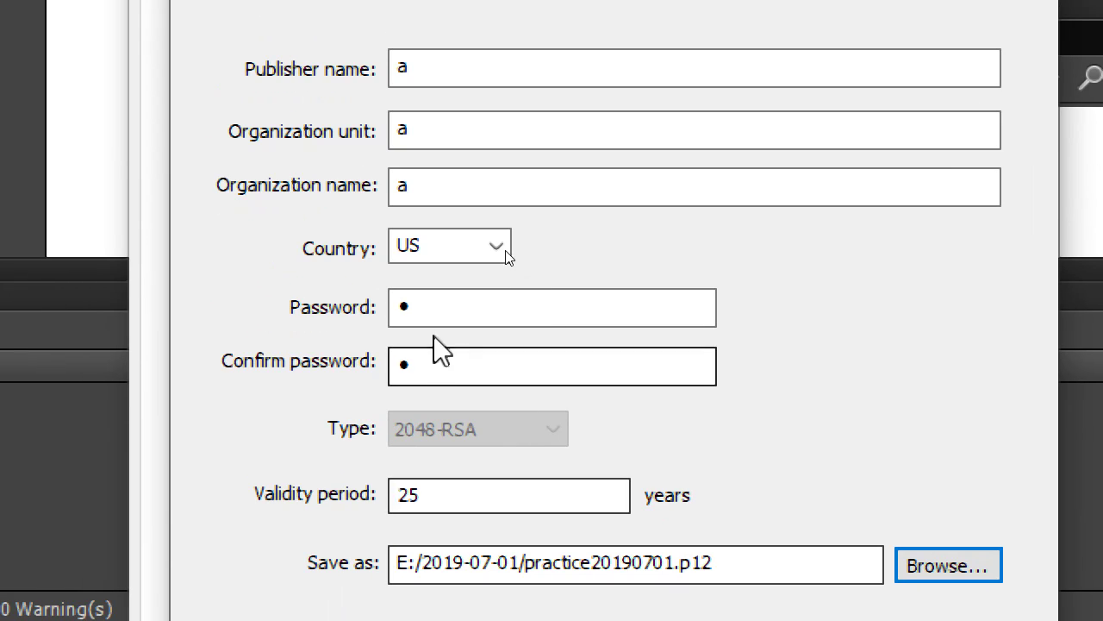
click(435, 307)
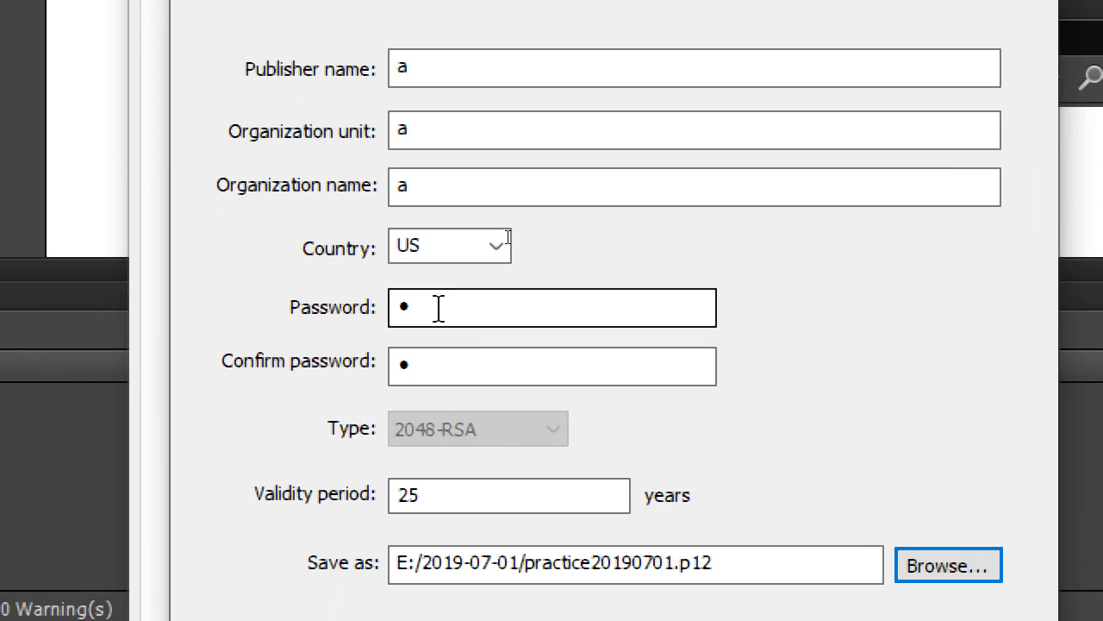
click(517, 366)
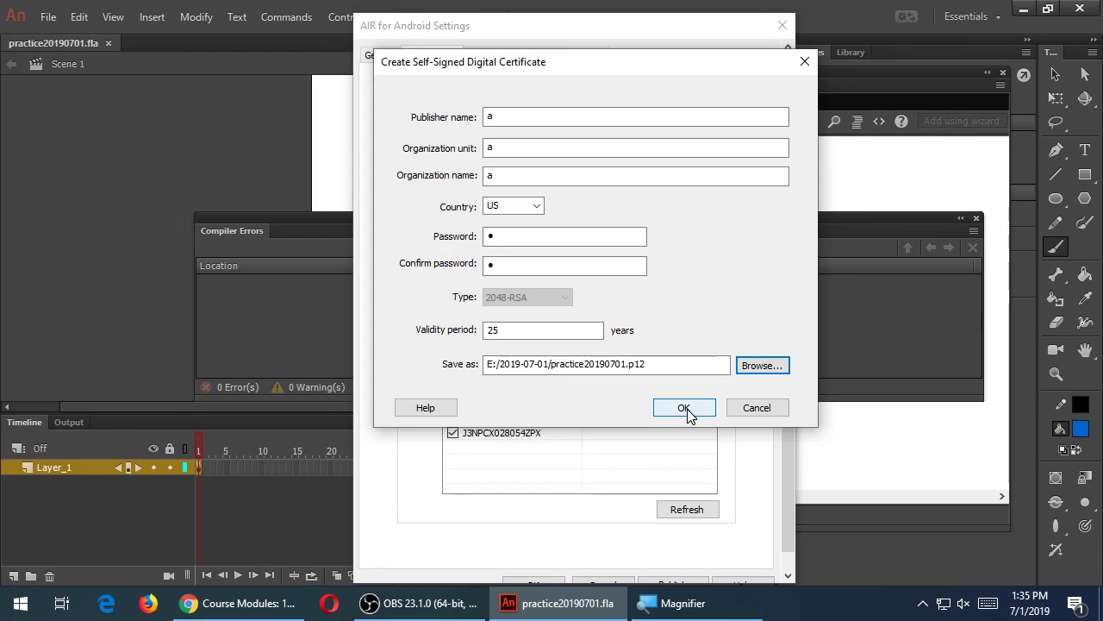
click(684, 408)
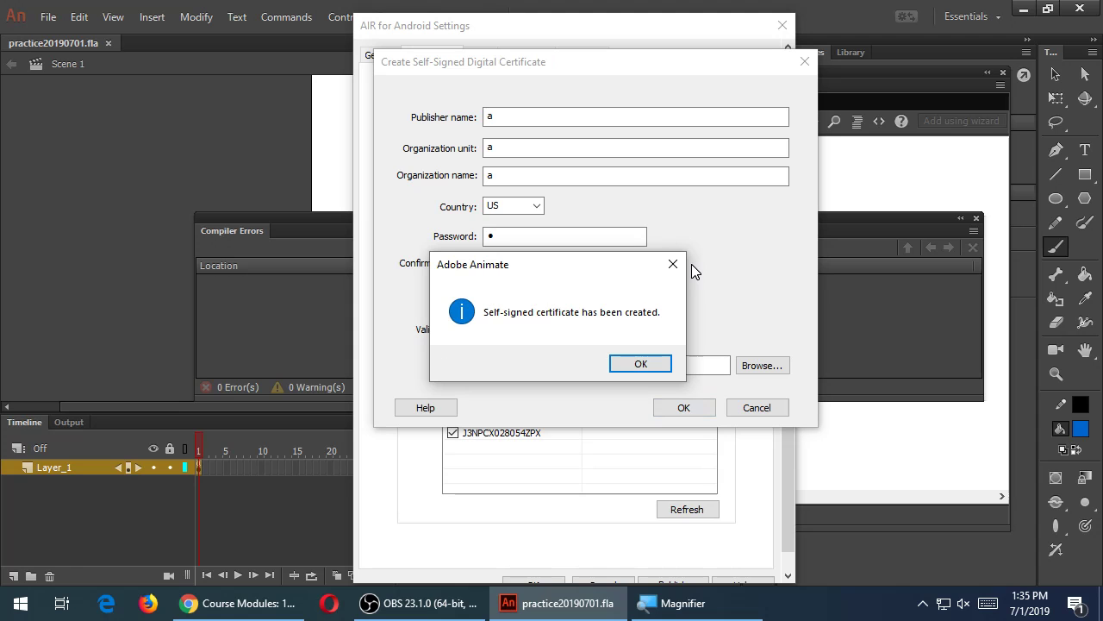
click(661, 366)
Enter the certificate password in the deployment settings and have it remembered for this session
click(509, 125)
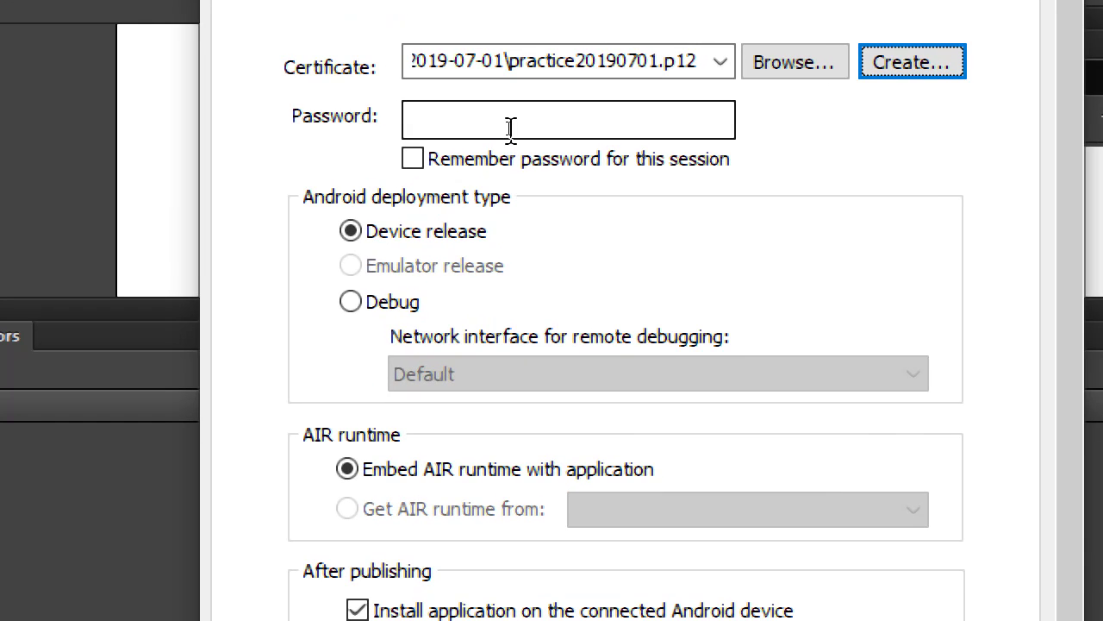
click(578, 50)
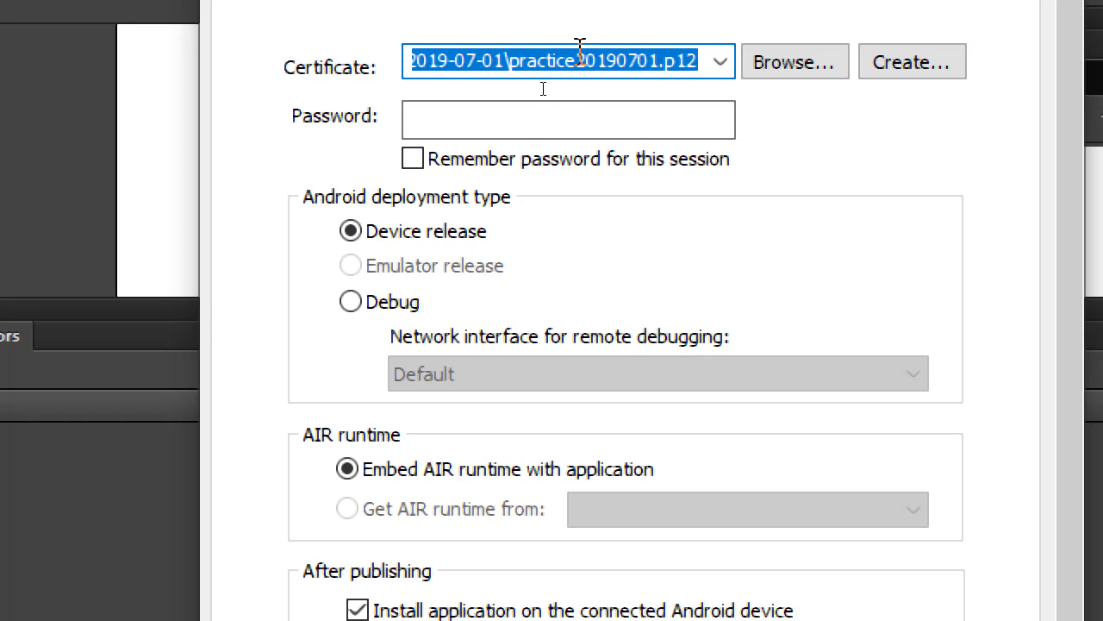
click(540, 124)
text(1)
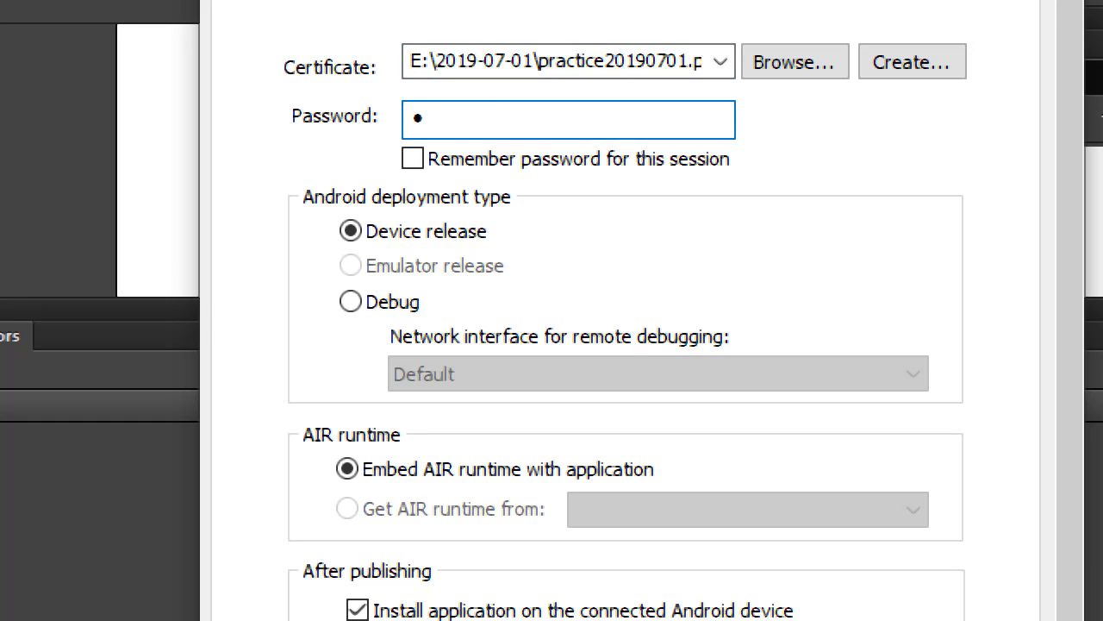
click(412, 159)
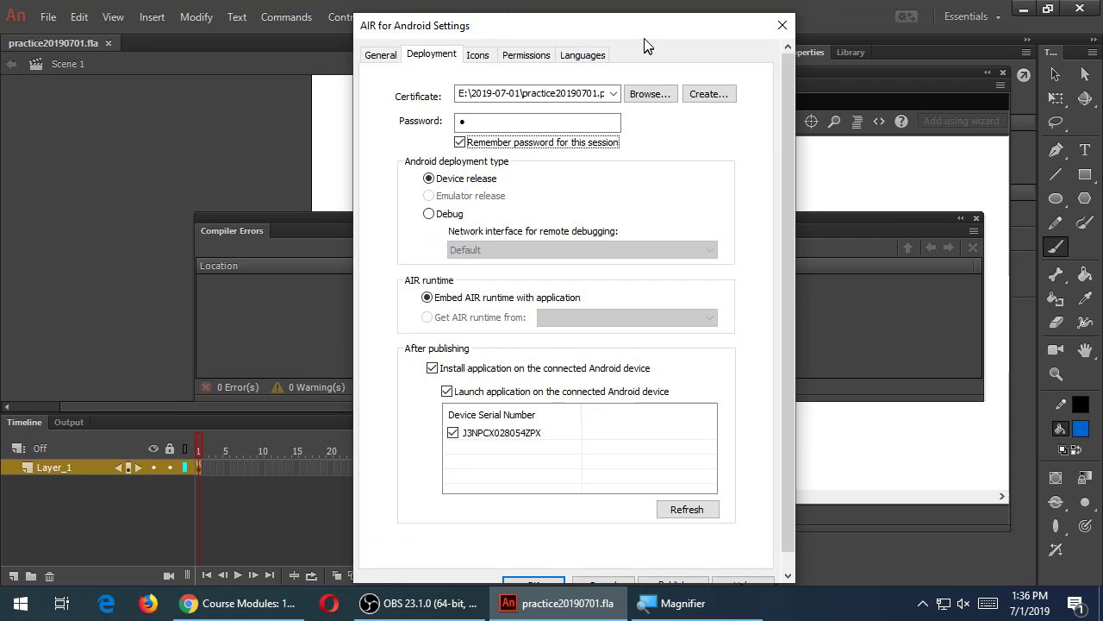
Publish the app from the AIR for Android settings, dismiss the packaging message and close the settings with the changes kept
drag(646, 37, 641, 25)
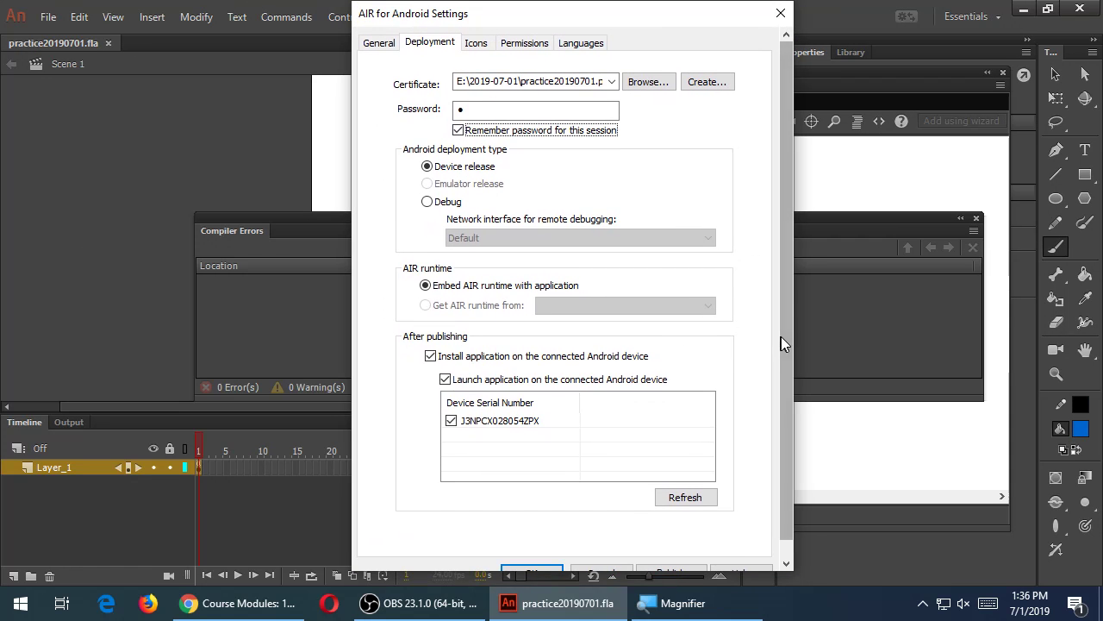
drag(779, 337, 782, 382)
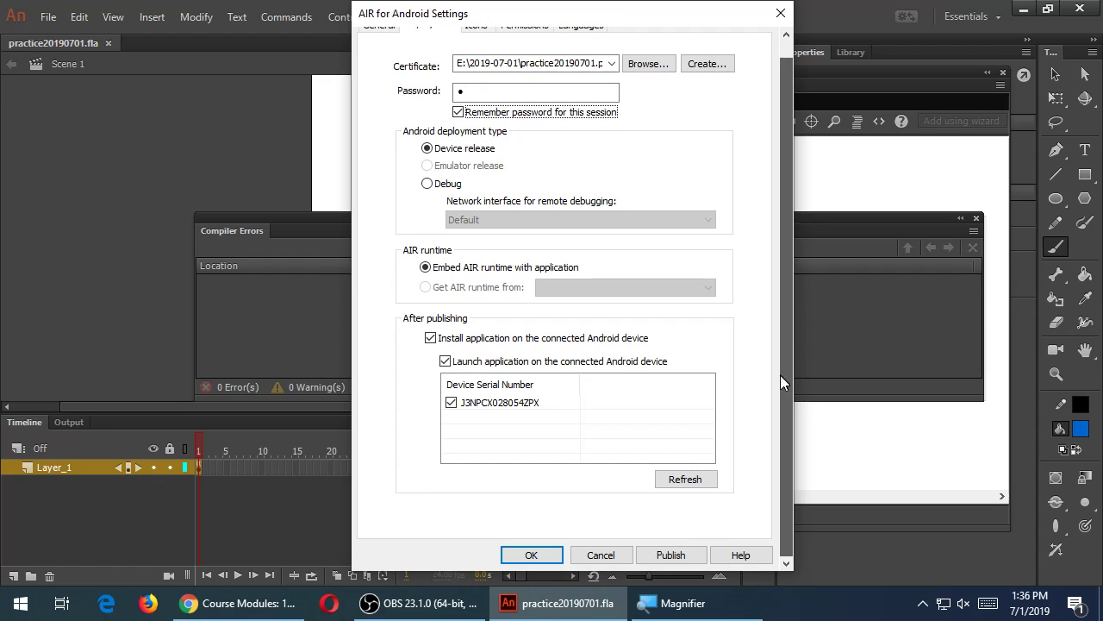
click(671, 555)
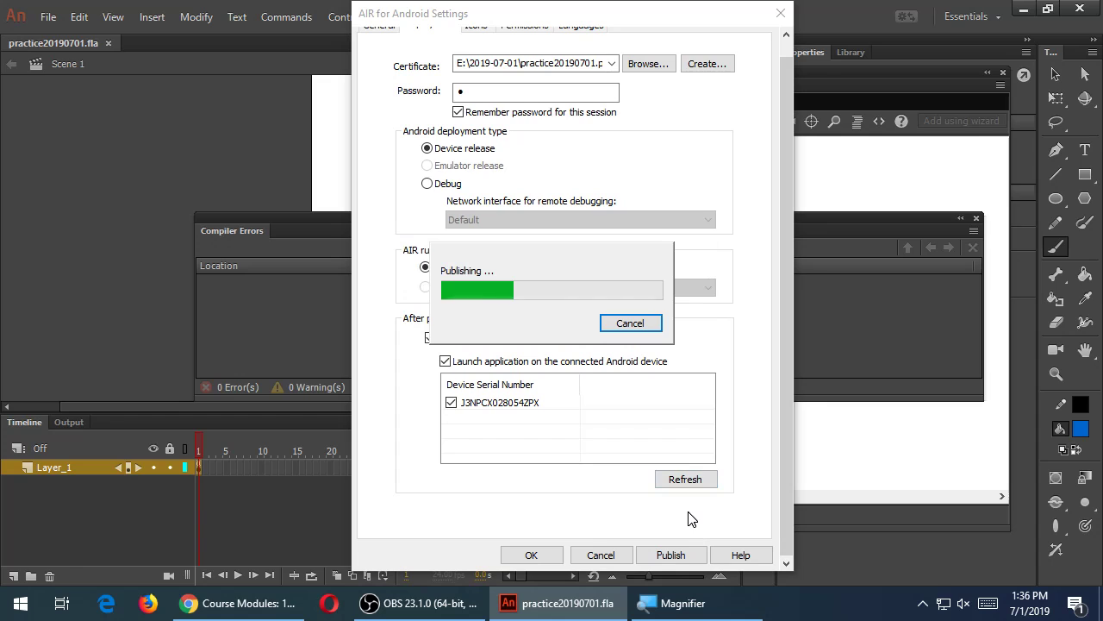
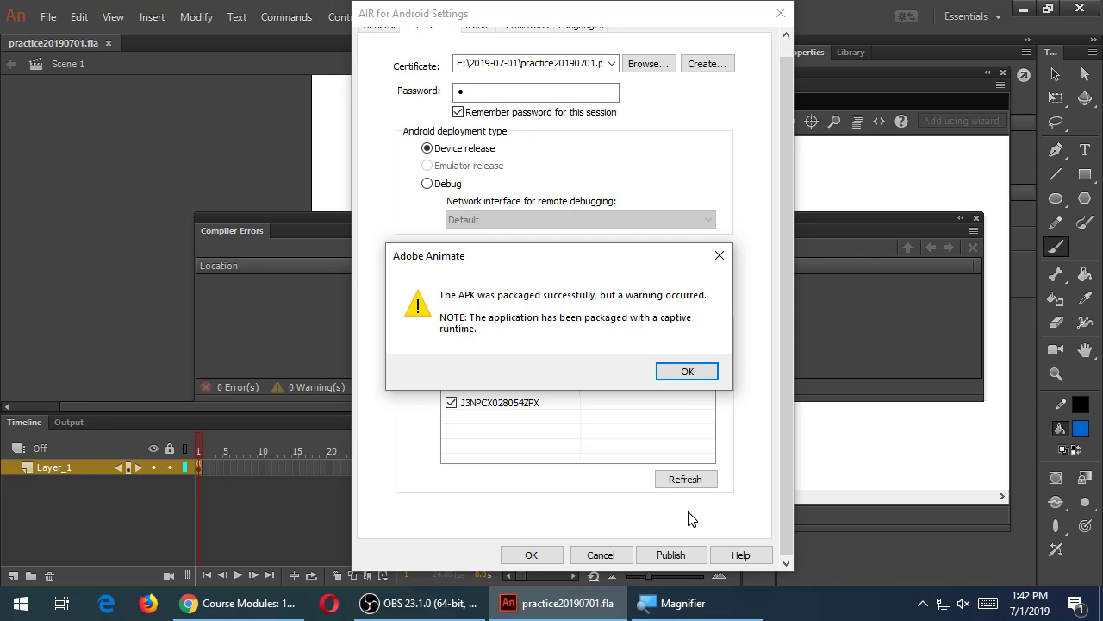
drag(635, 258, 661, 229)
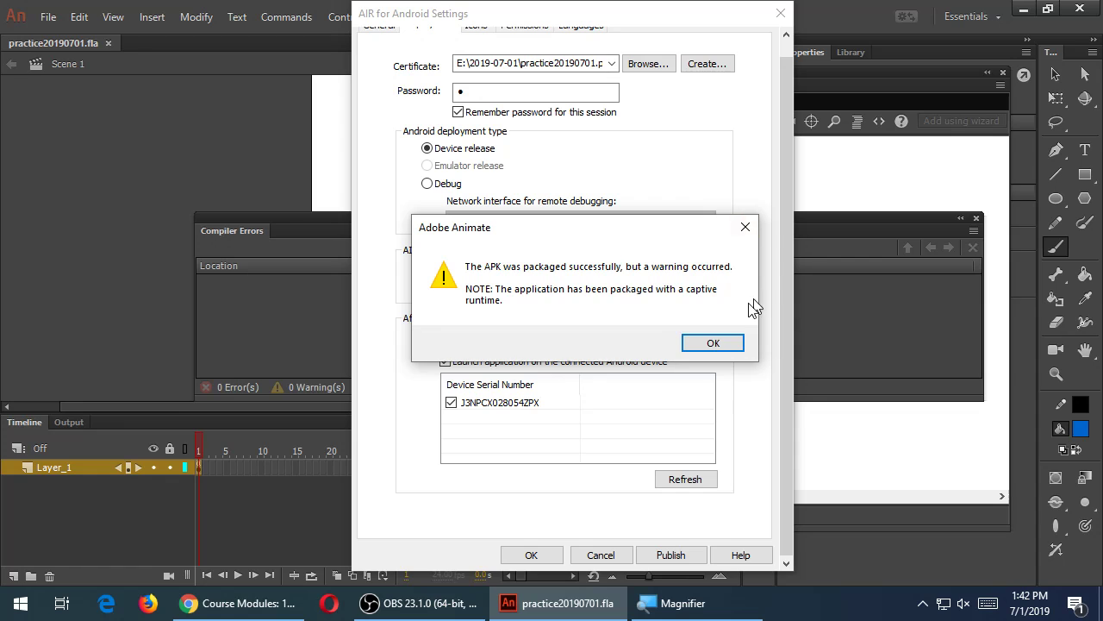
click(713, 342)
mouse_move(451, 19)
mouse_down()
mouse_move(562, 86)
mouse_move(459, 24)
mouse_up()
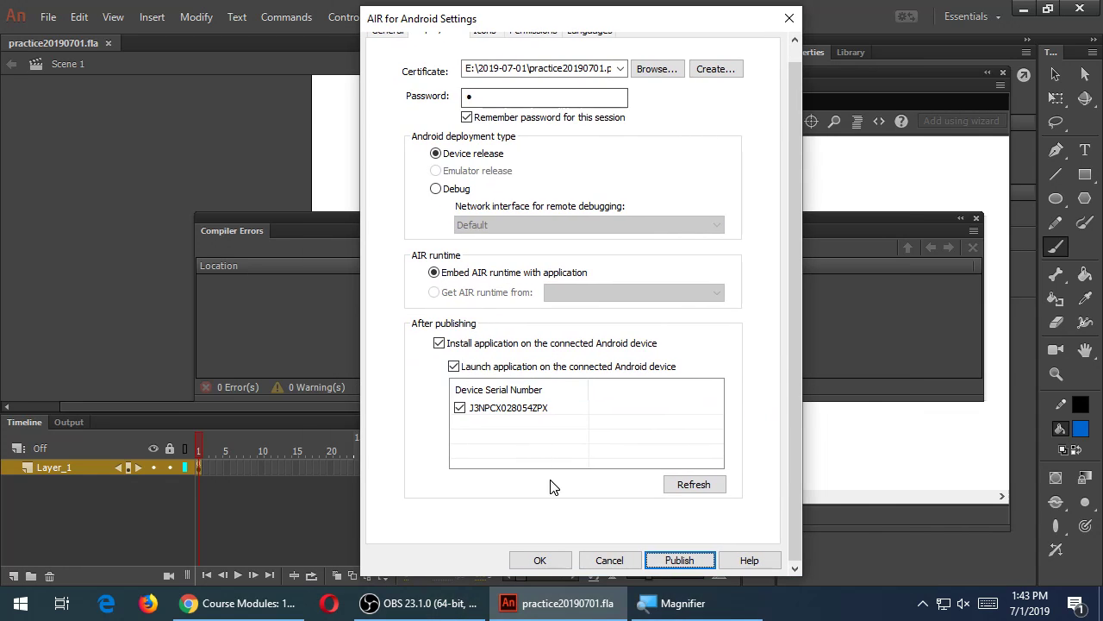
click(540, 562)
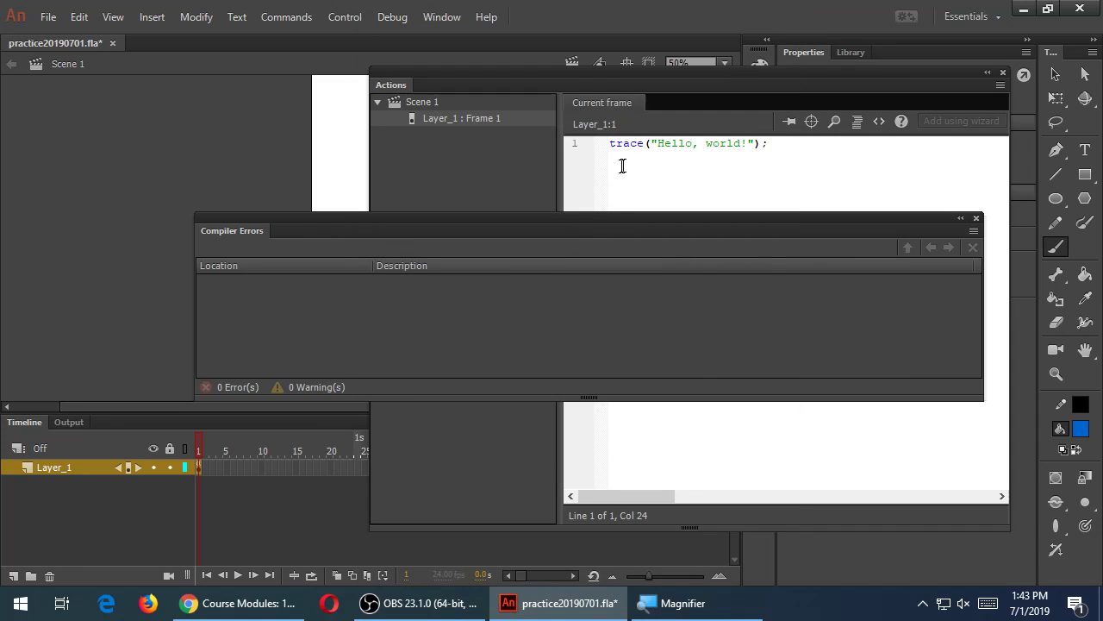
Move the Actions and Compiler Errors windows away from the stage to uncover the face drawing
click(633, 162)
mouse_move(459, 76)
mouse_down()
mouse_move(562, 217)
mouse_move(463, 217)
mouse_up()
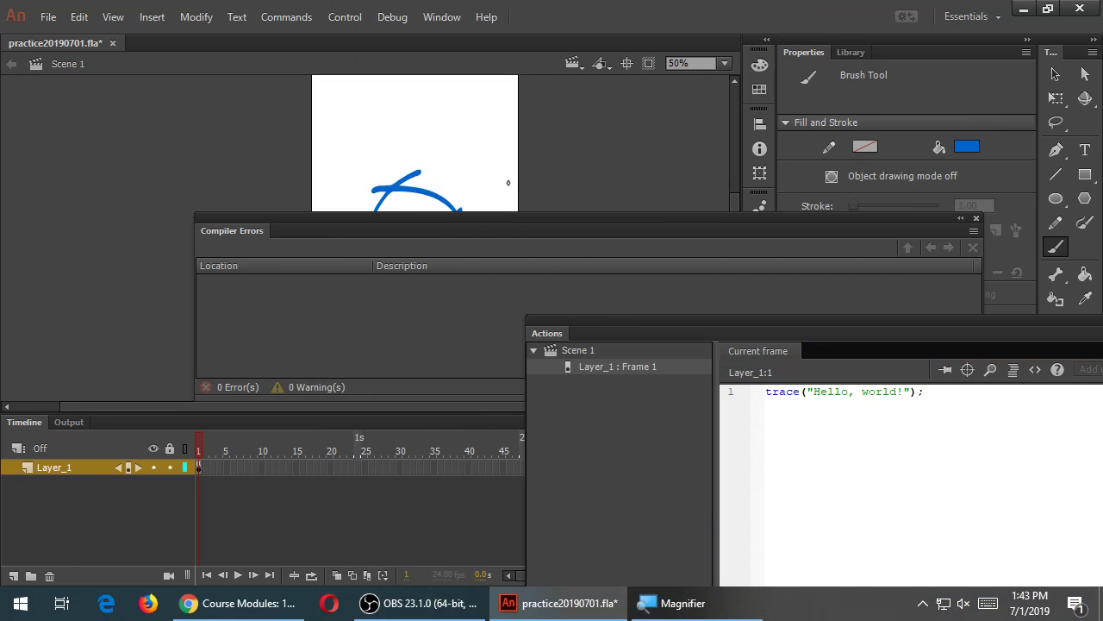
mouse_move(514, 212)
mouse_down()
mouse_move(421, 293)
mouse_move(410, 373)
mouse_up()
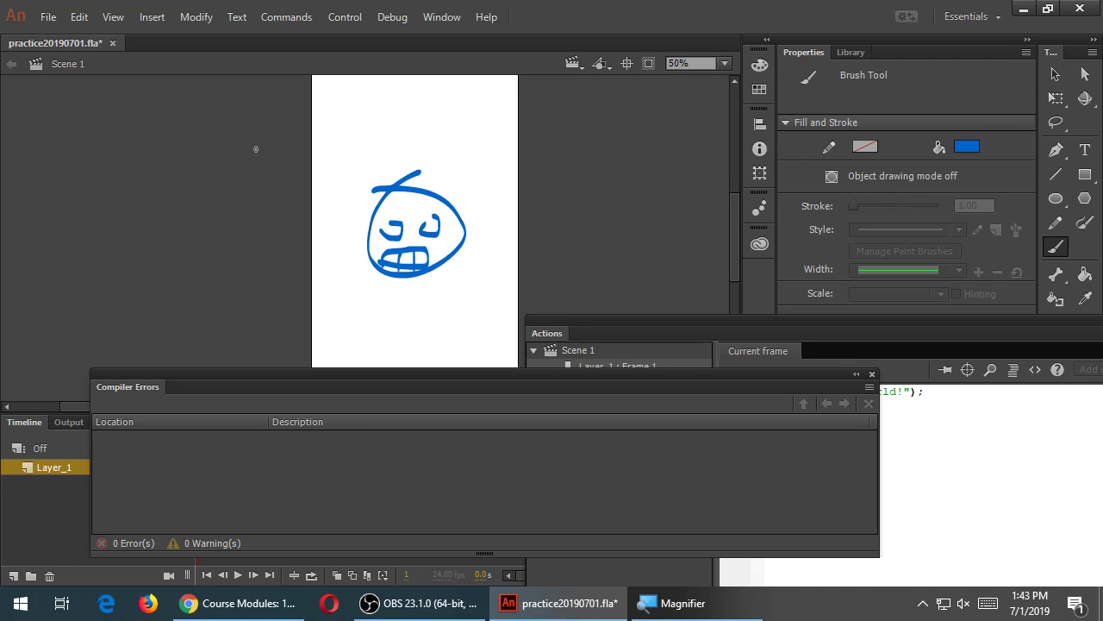
Select the whole face drawing on the stage and convert it to a Movie Clip symbol named mcFace
click(1055, 74)
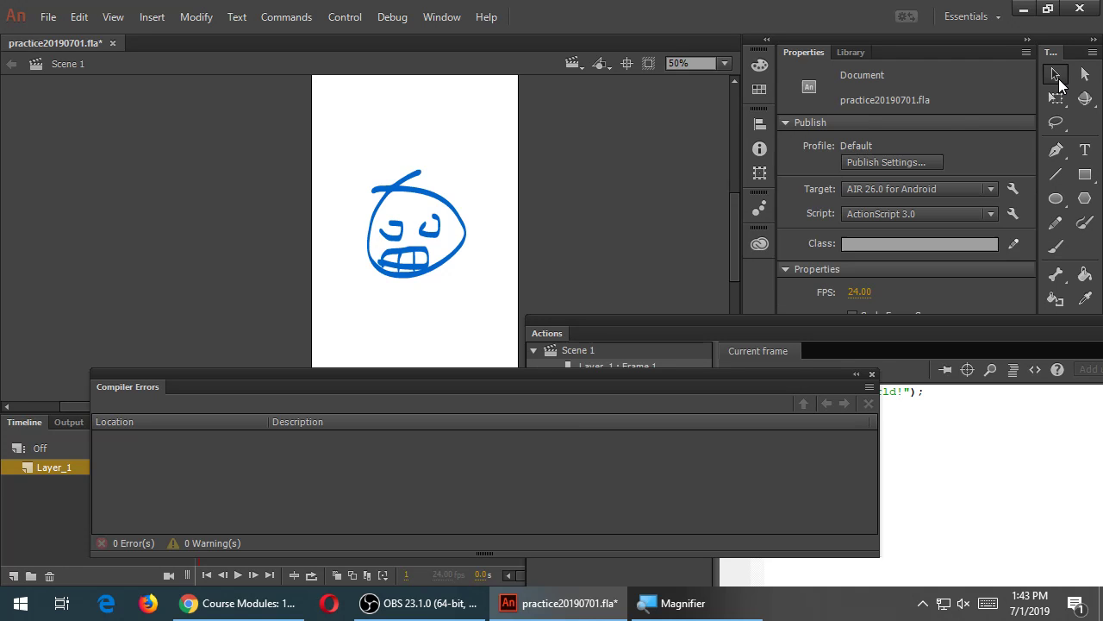
mouse_move(346, 159)
mouse_down()
mouse_move(443, 286)
mouse_move(498, 296)
mouse_up()
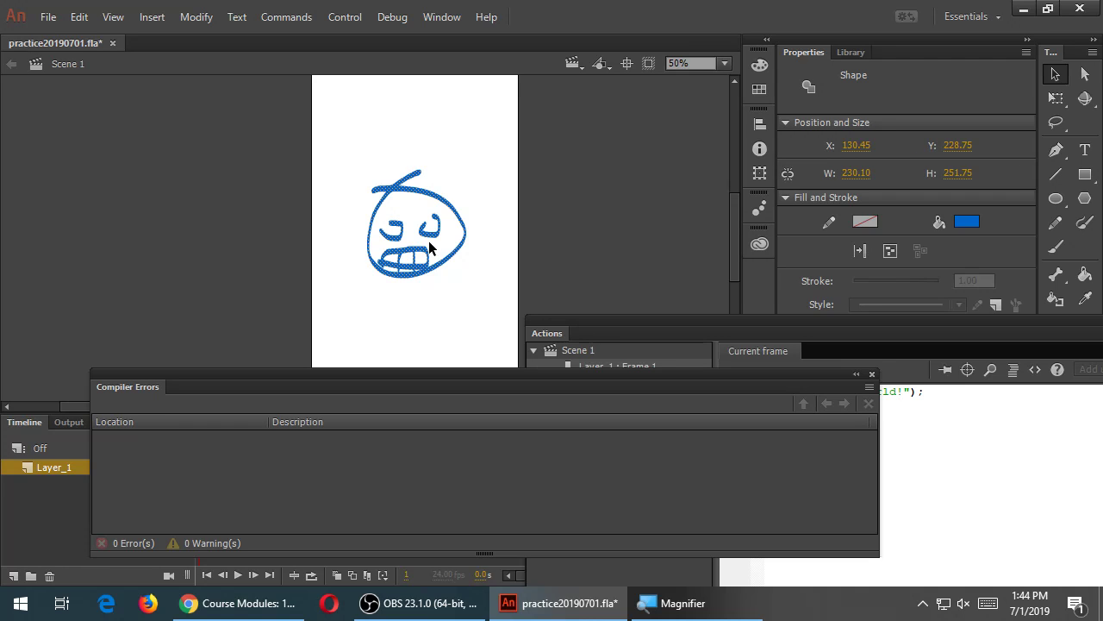
key(F8)
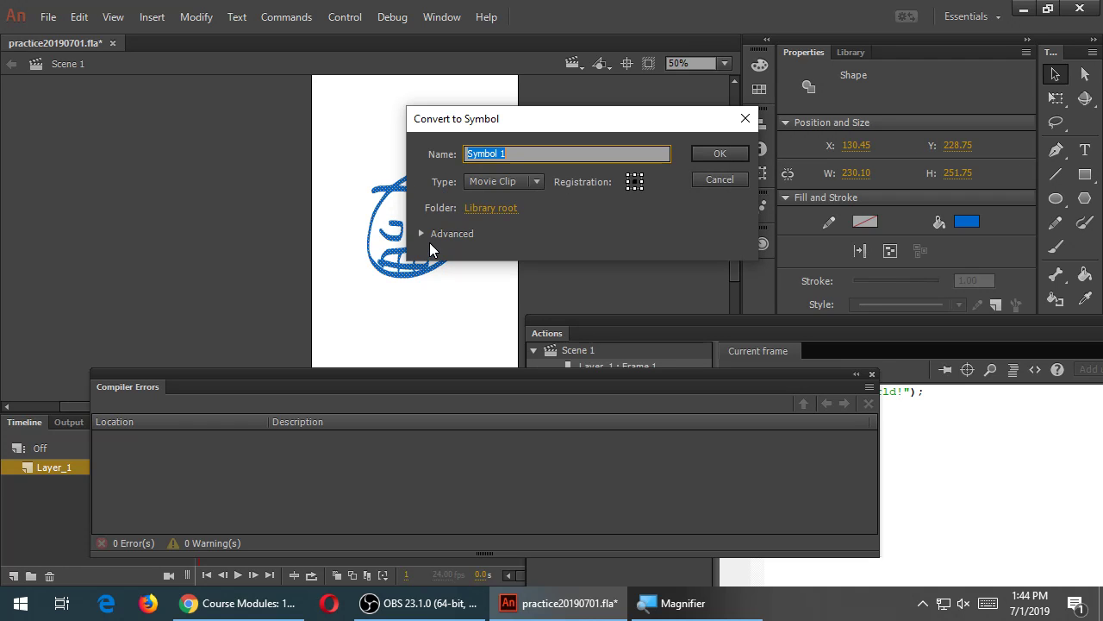
drag(505, 118, 583, 126)
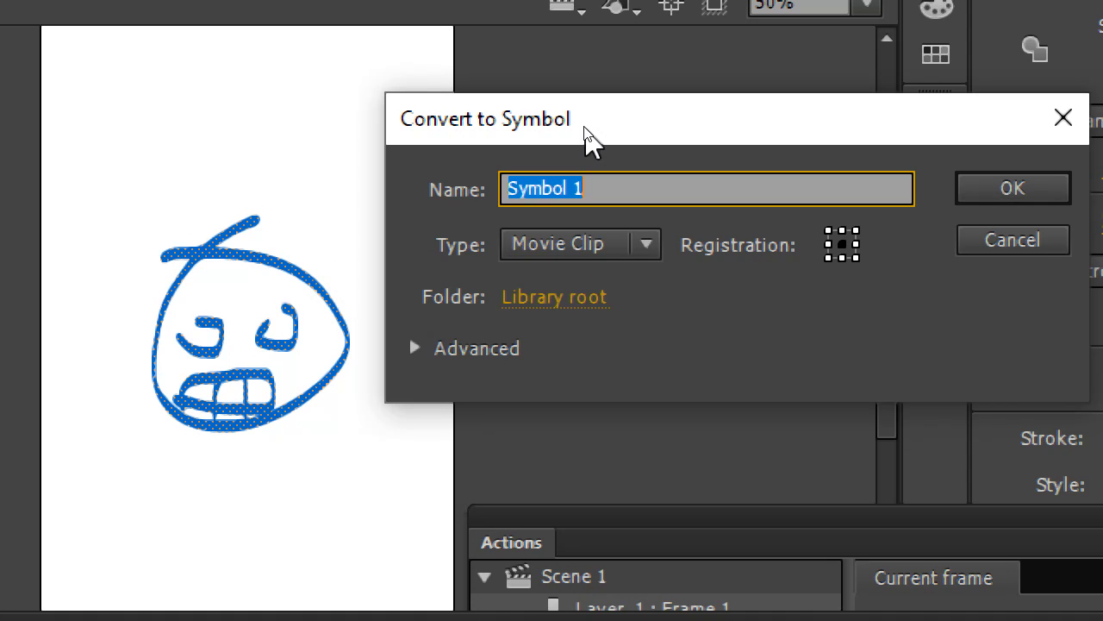
text(mcGaf)
key(BackSpace)
key(BackSpace)
key(BackSpace)
text(Face)
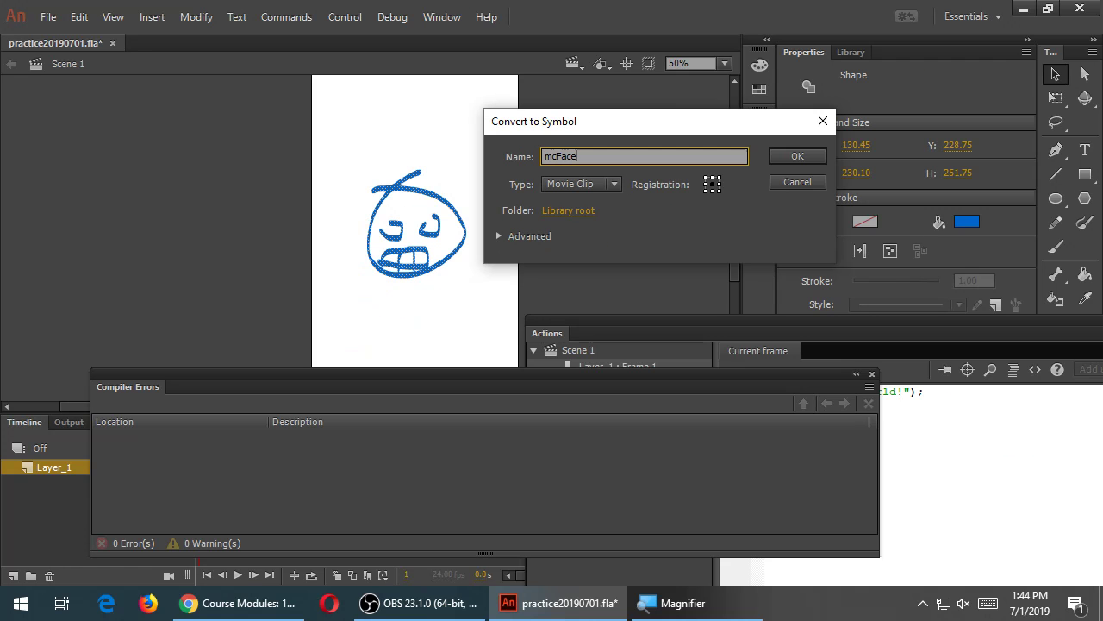
drag(781, 132, 764, 107)
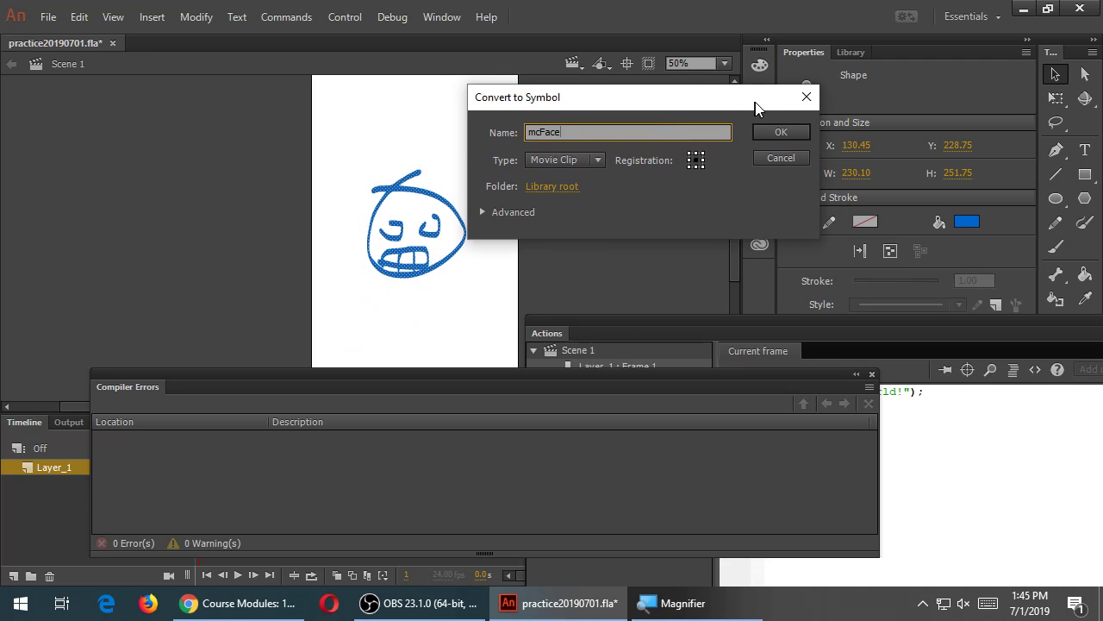
click(775, 133)
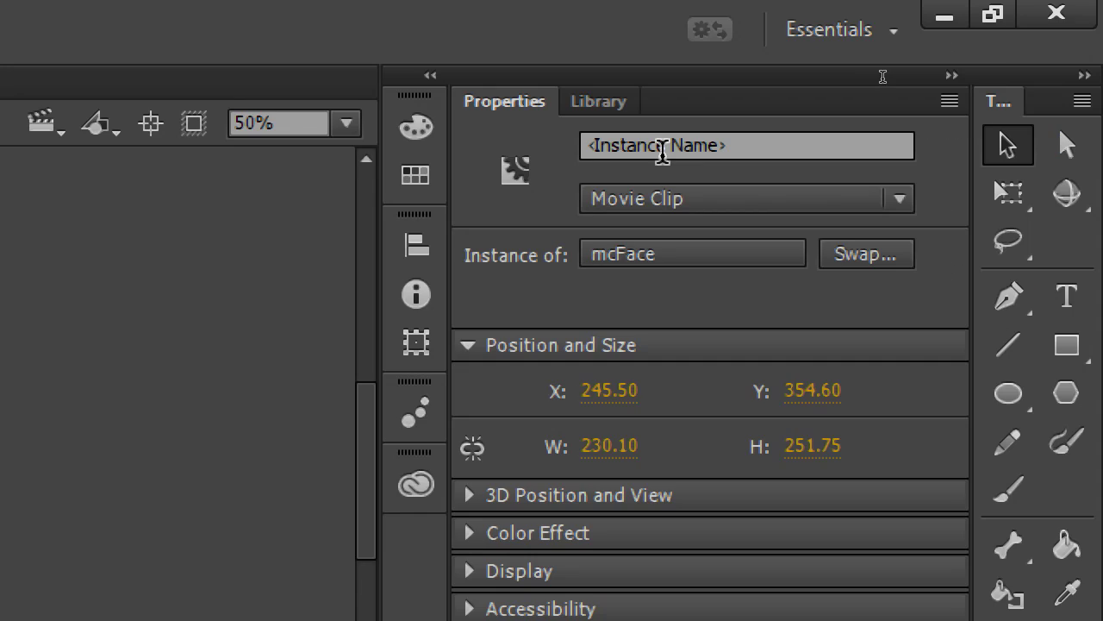
Give the selected mcFace instance the instance name face_mc
click(728, 138)
text(face_mc)
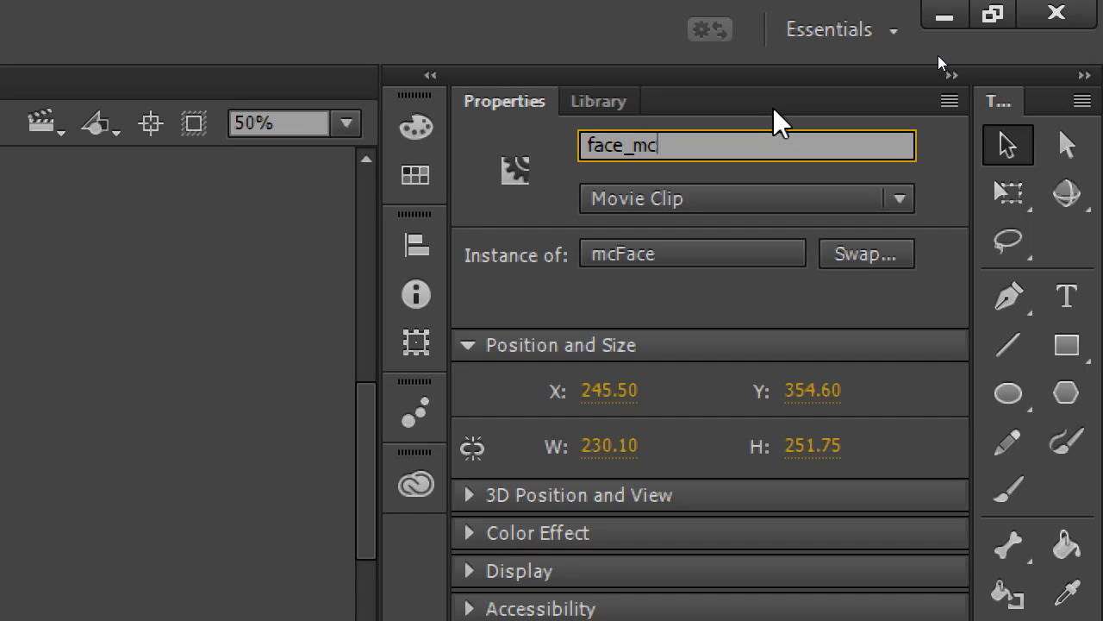
key(Return)
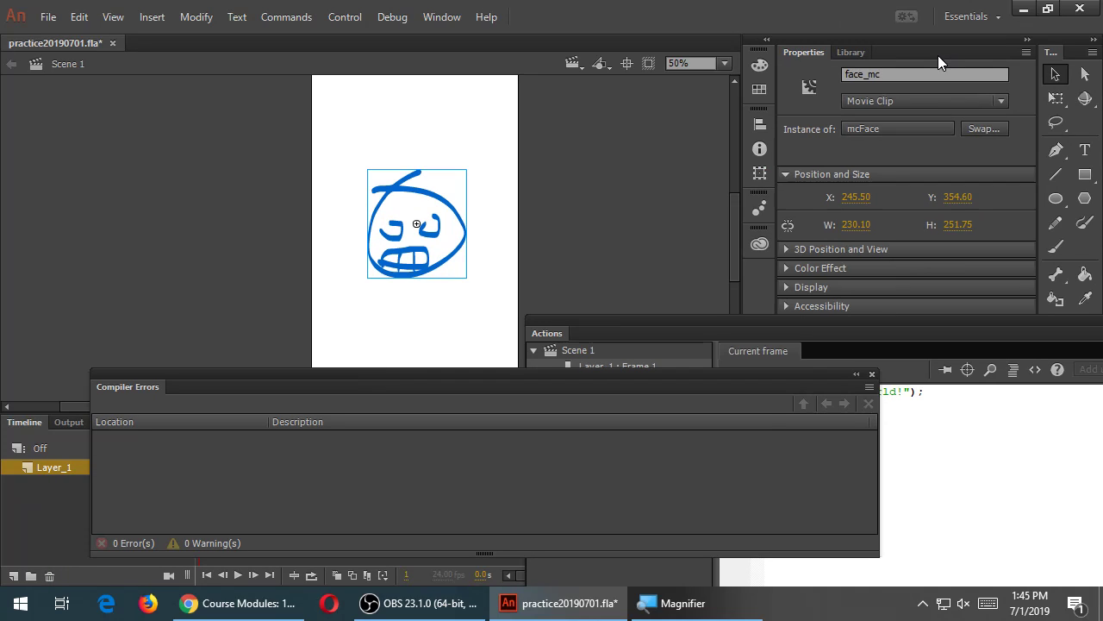
Move the face_mc instance slightly higher on the stage, to about Y 331
click(491, 239)
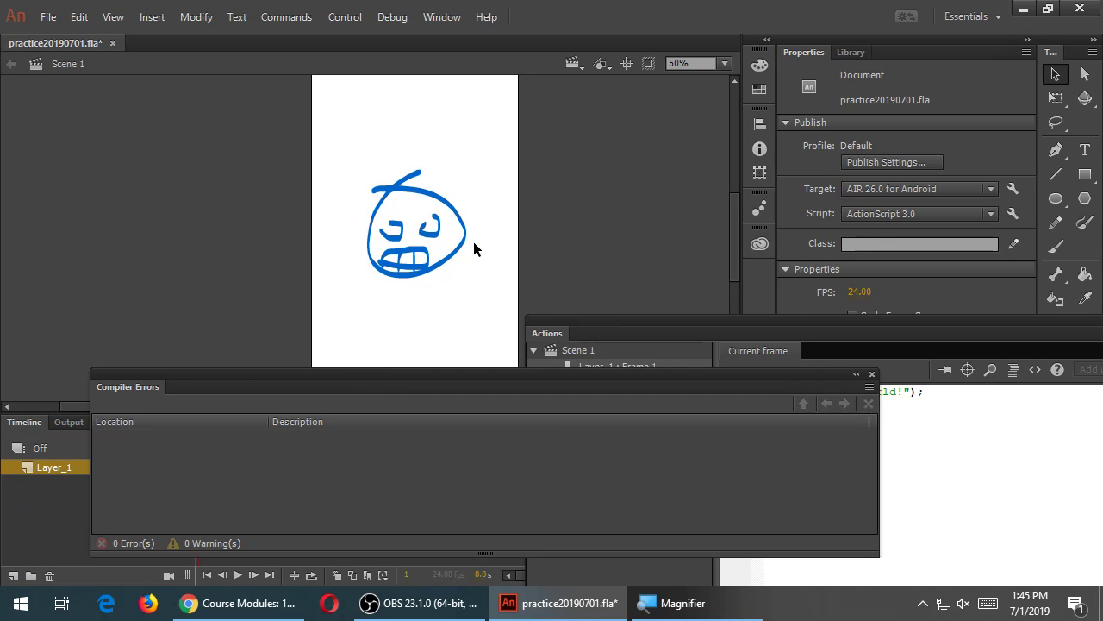
click(463, 256)
click(475, 241)
mouse_move(468, 238)
mouse_down()
mouse_move(475, 152)
mouse_move(460, 250)
mouse_up()
key(ctrl+z)
click(458, 242)
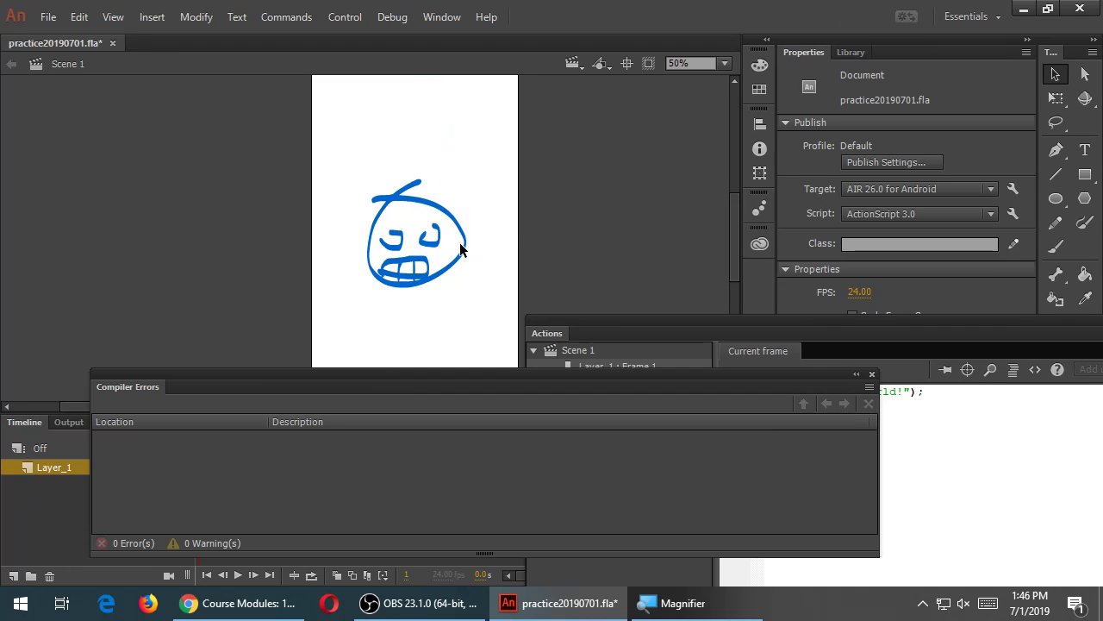
click(467, 172)
key(ctrl+y)
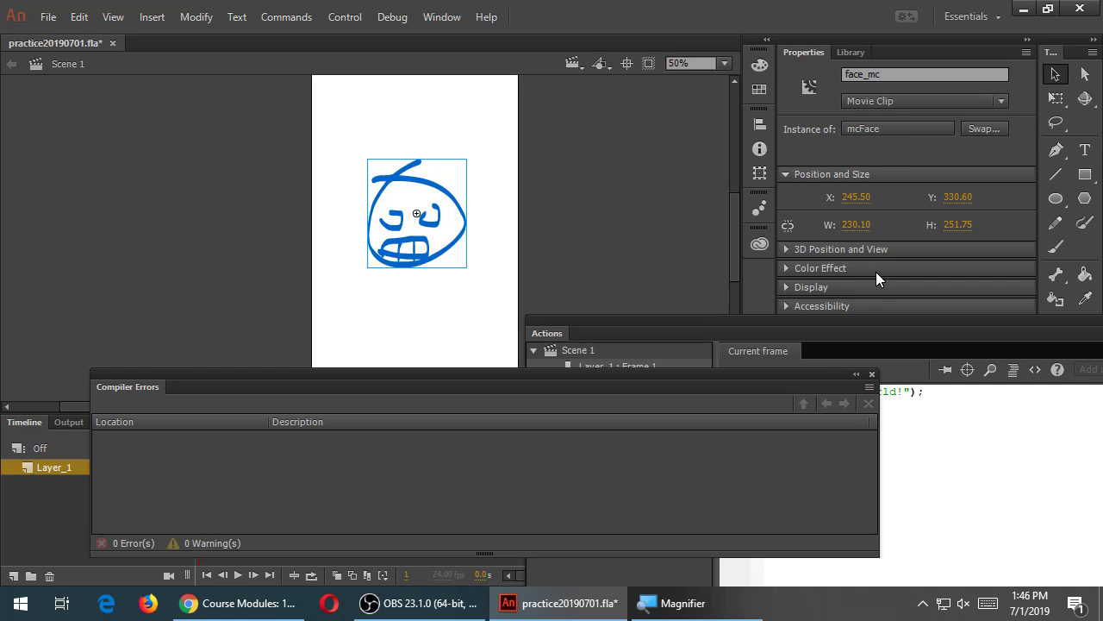
Move the Compiler Errors window down and reposition the Actions window so its whole script area is accessible
drag(678, 376, 668, 435)
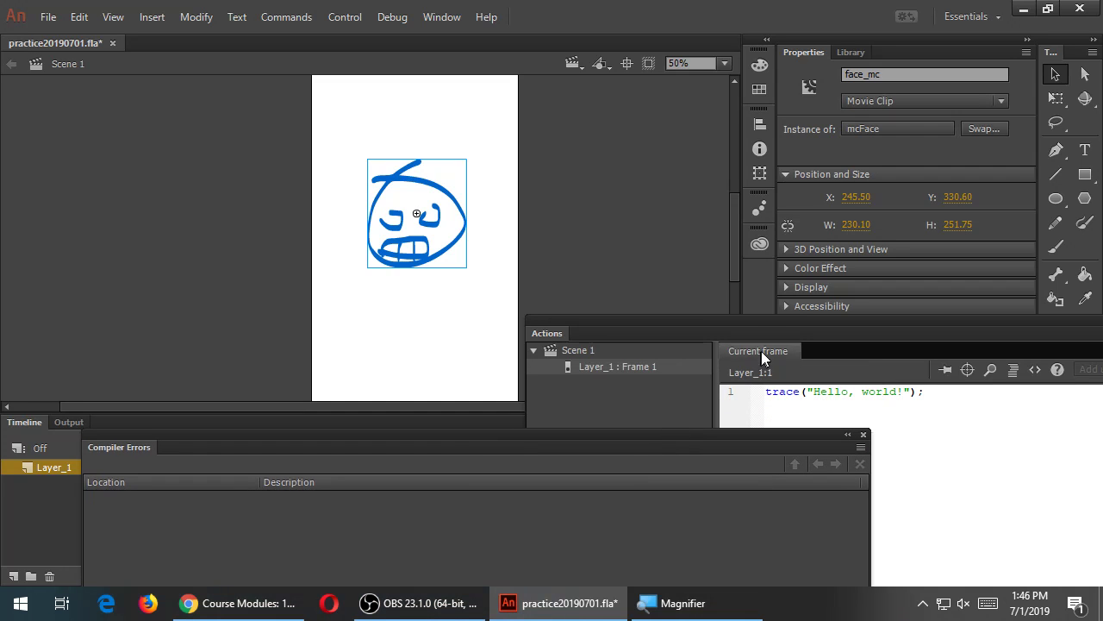
drag(764, 322, 817, 161)
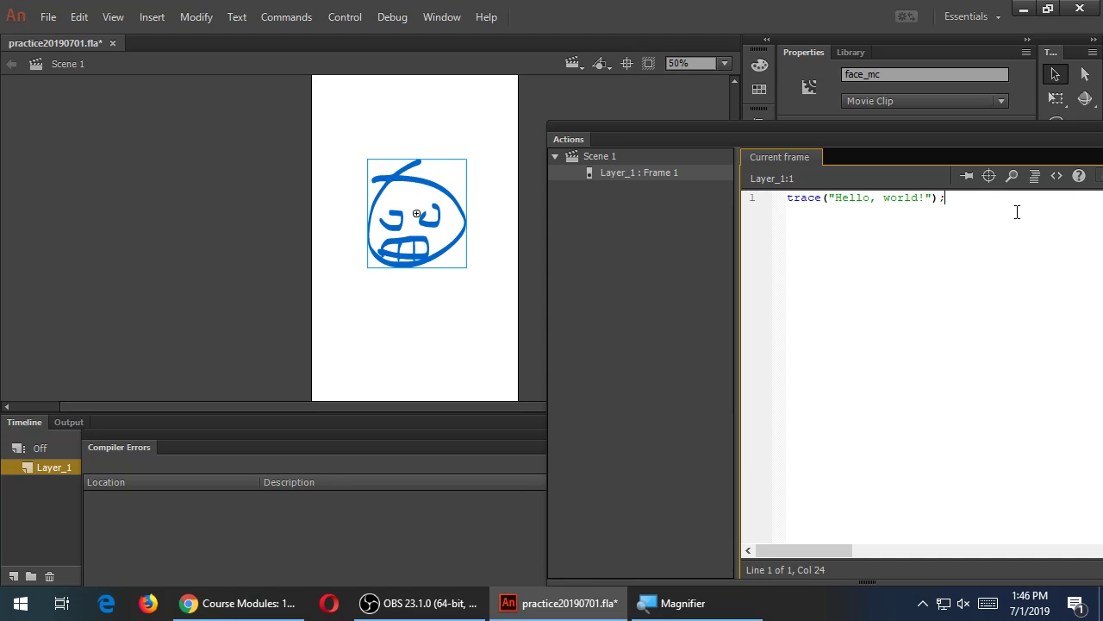
drag(989, 131, 656, 128)
key(super+plus)
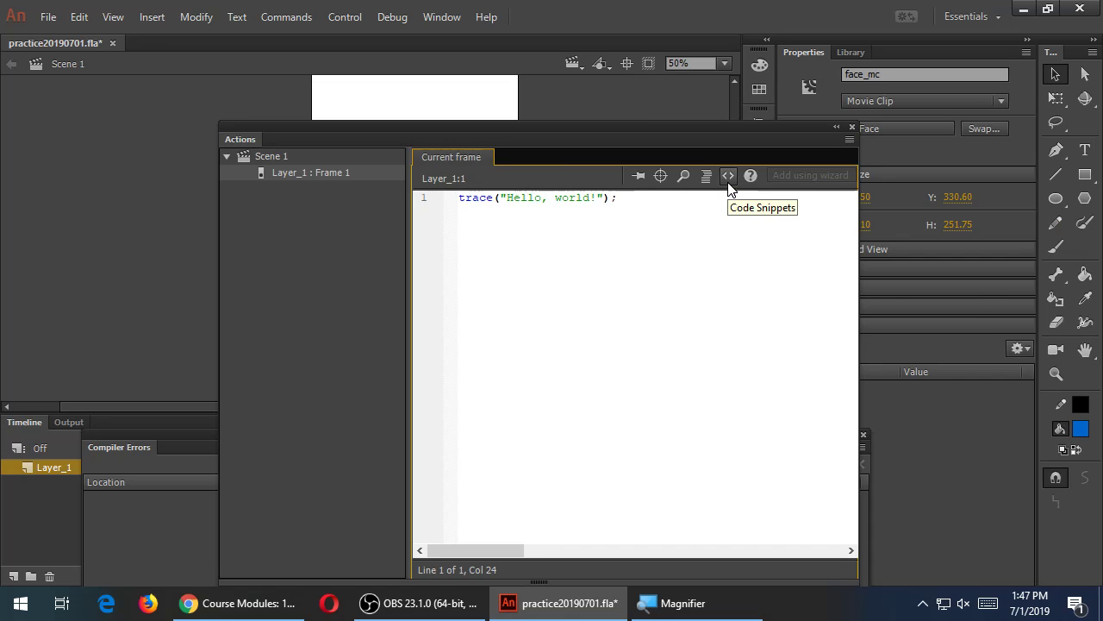
Open Code Snippets and arrange it beside the Actions window, keeping the face on the stage uncovered
click(728, 177)
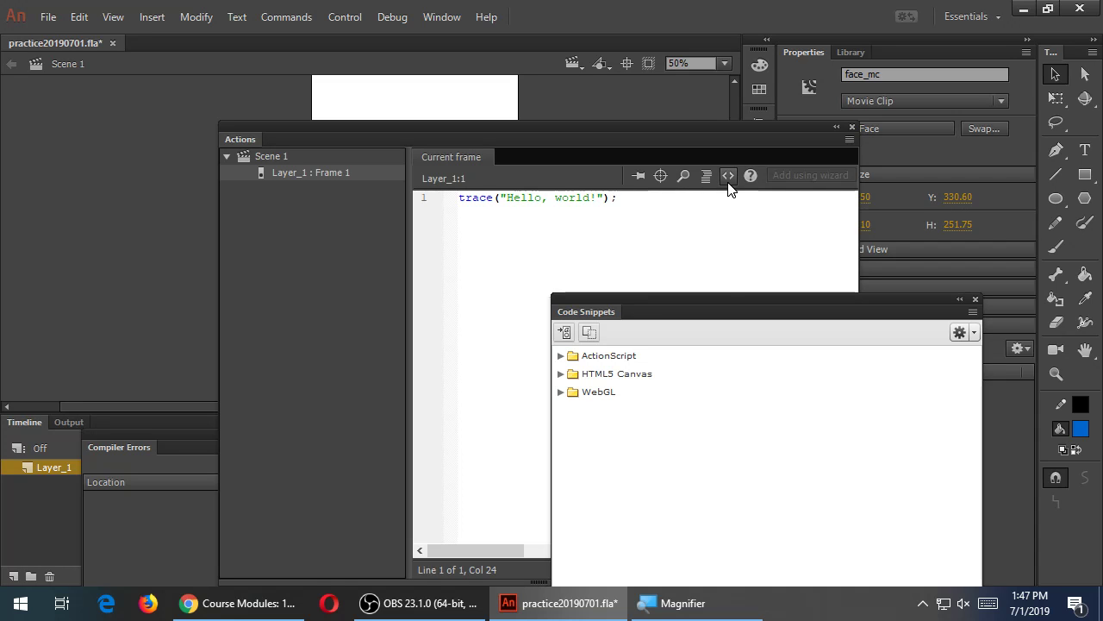
drag(628, 130, 467, 213)
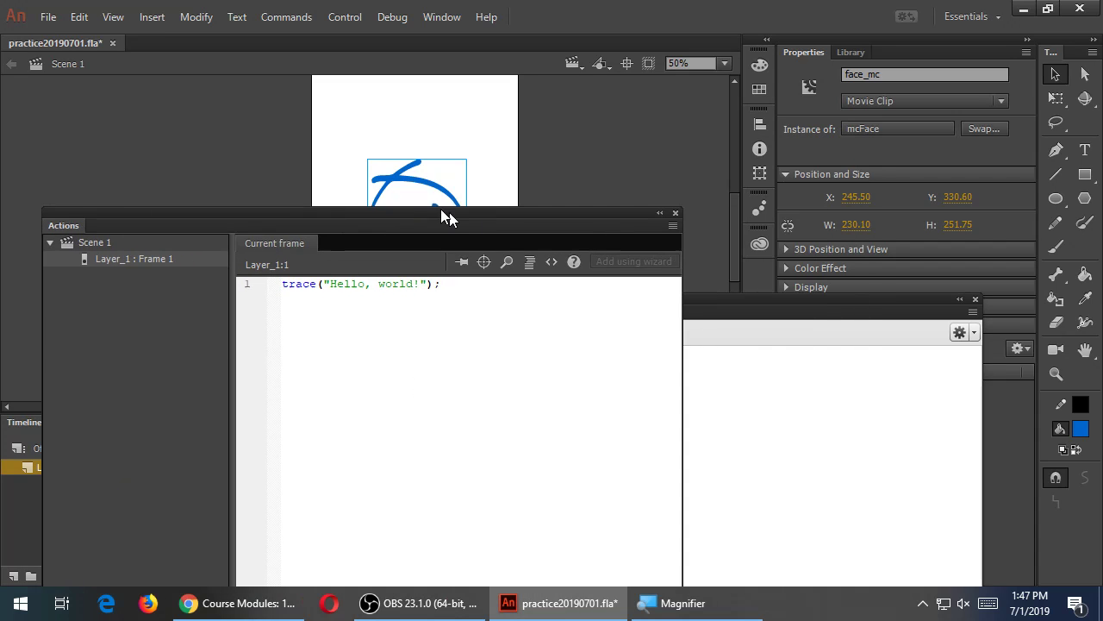
drag(808, 299, 915, 111)
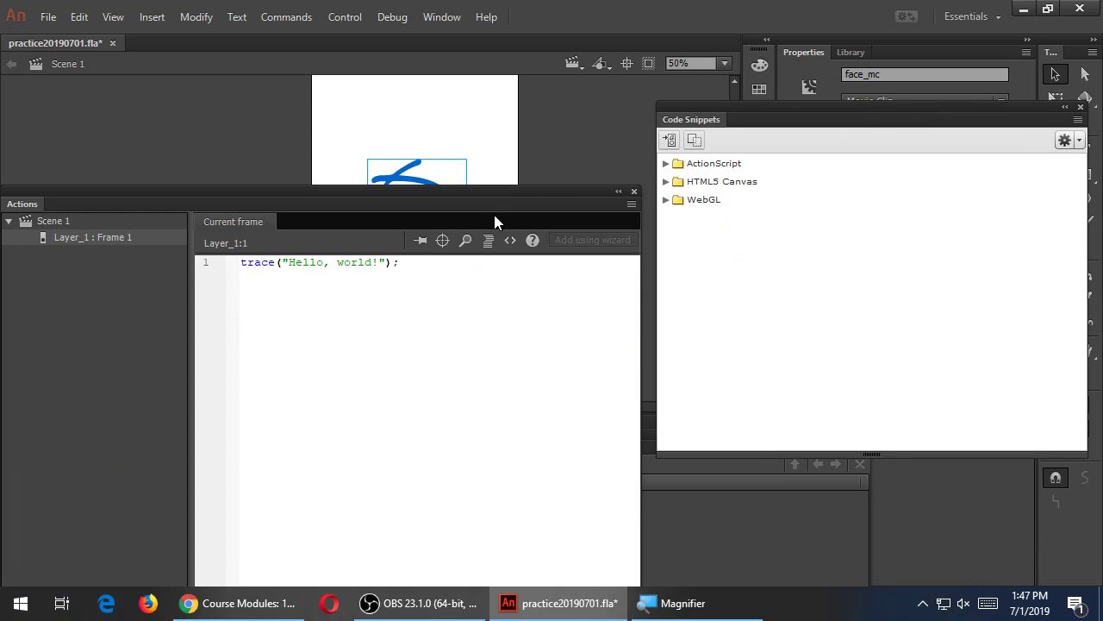
mouse_move(509, 186)
mouse_down()
mouse_move(528, 299)
mouse_move(544, 308)
mouse_up()
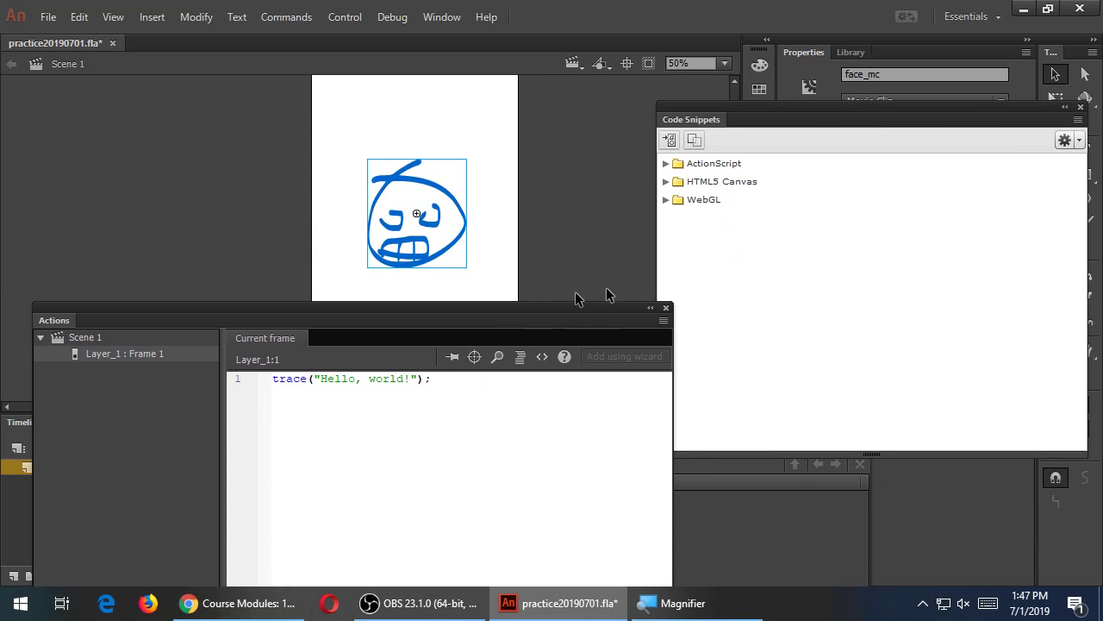
Expand the Mobile Touch Events category within the ActionScript code snippets
click(727, 166)
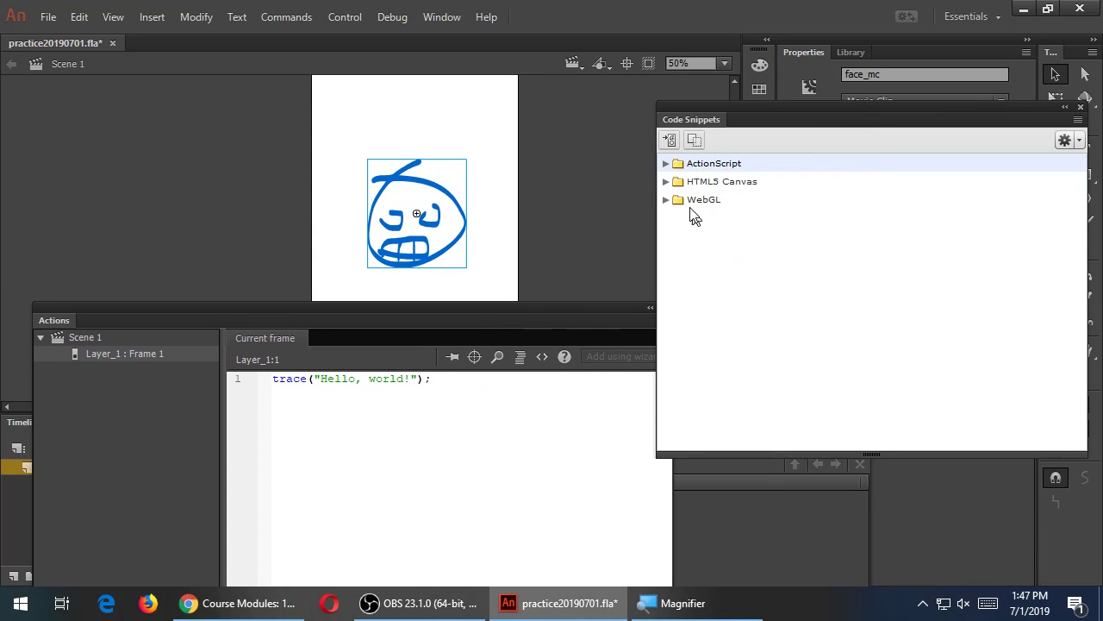
click(668, 164)
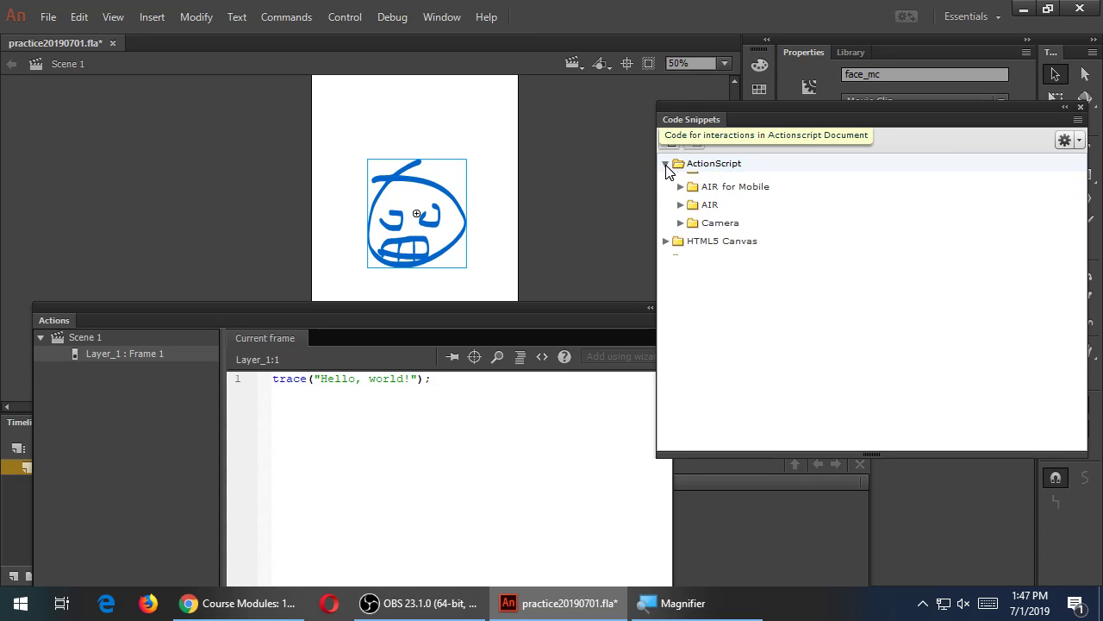
click(680, 325)
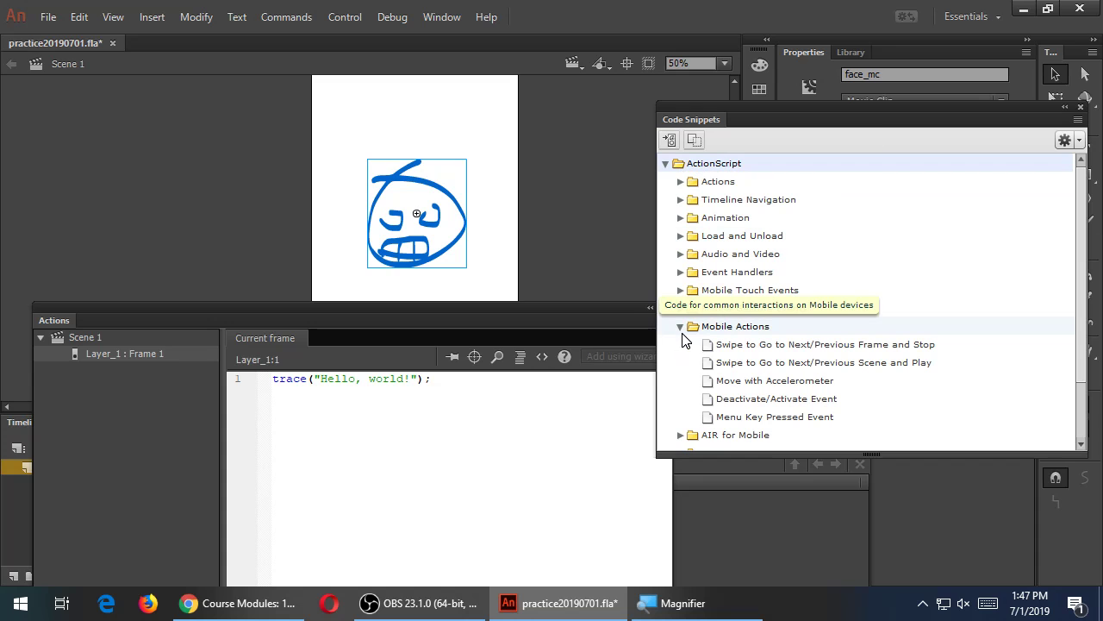
click(680, 327)
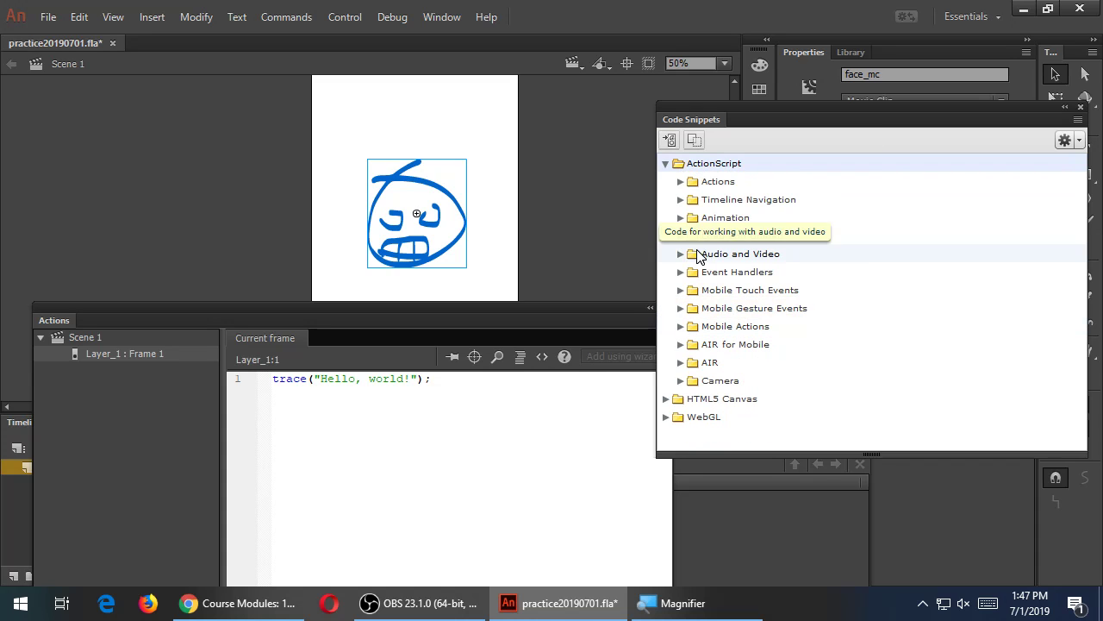
click(681, 291)
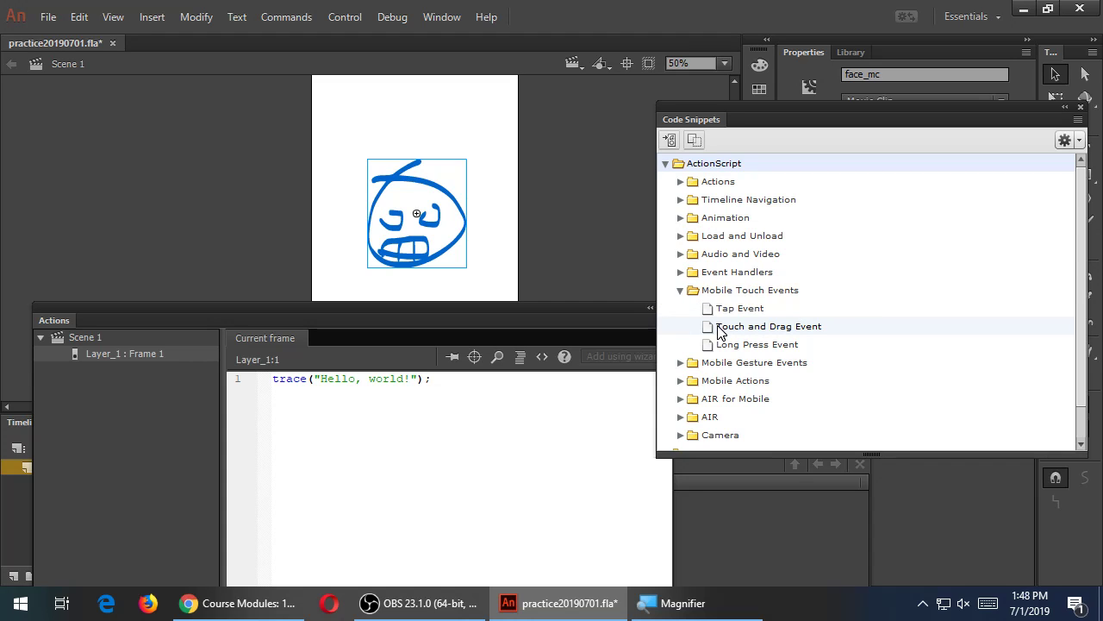
Apply the Touch and Drag Event snippet to the face_mc instance and reposition the Actions window to show the full code
click(539, 235)
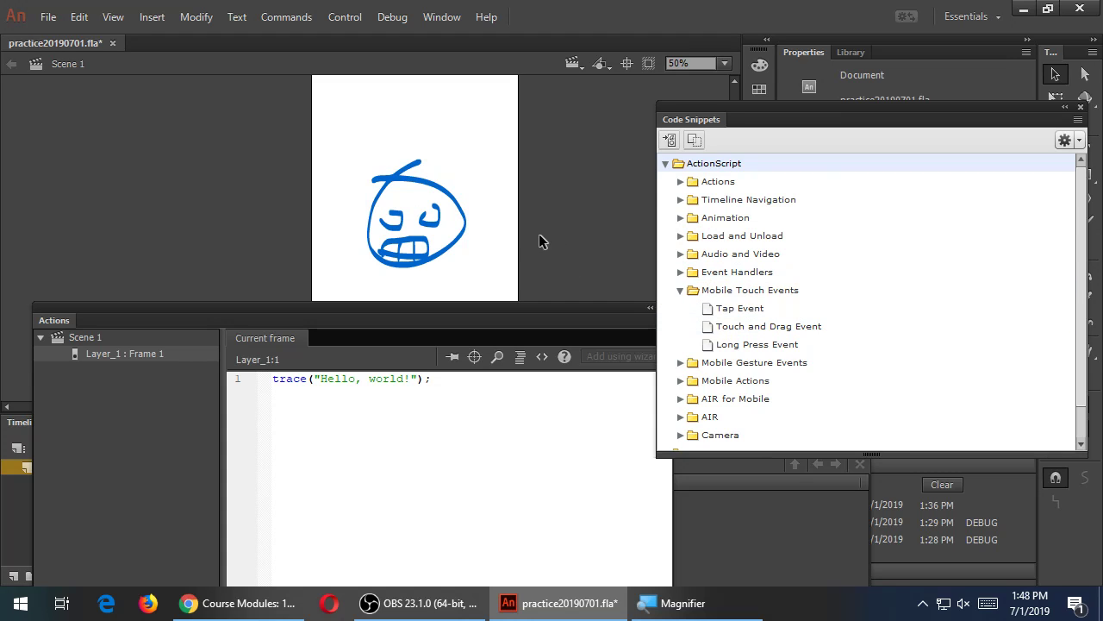
click(463, 236)
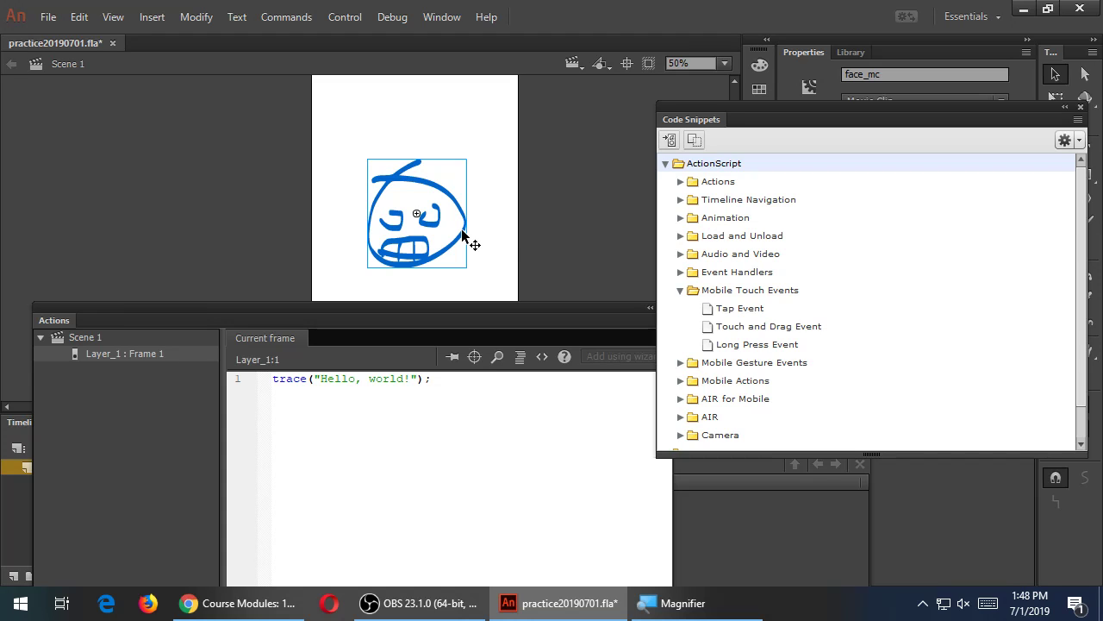
click(755, 330)
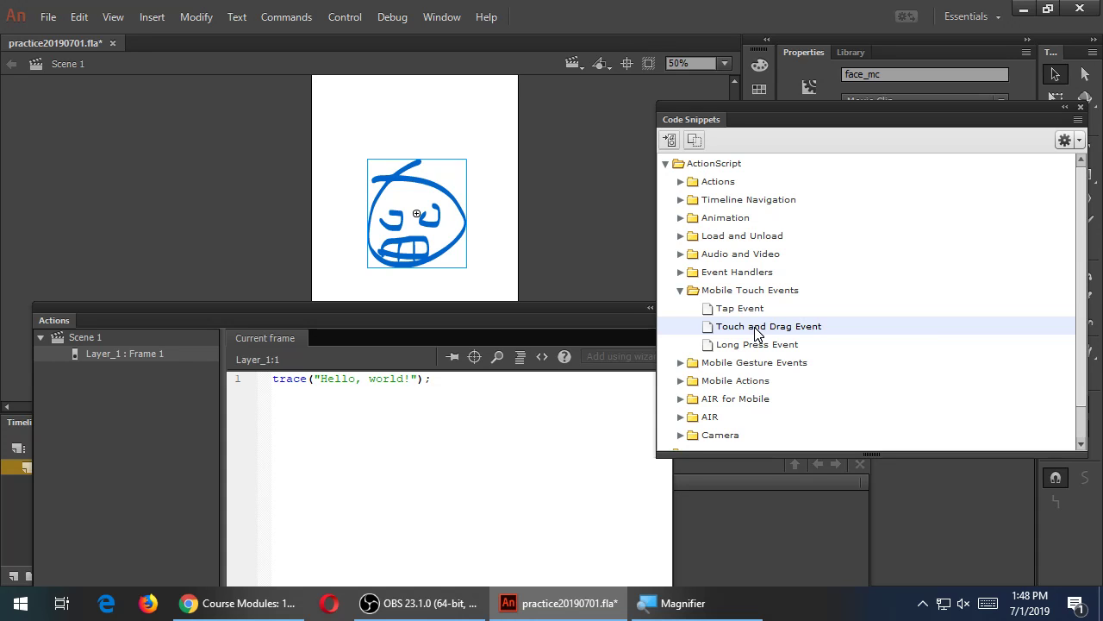
double_click(756, 328)
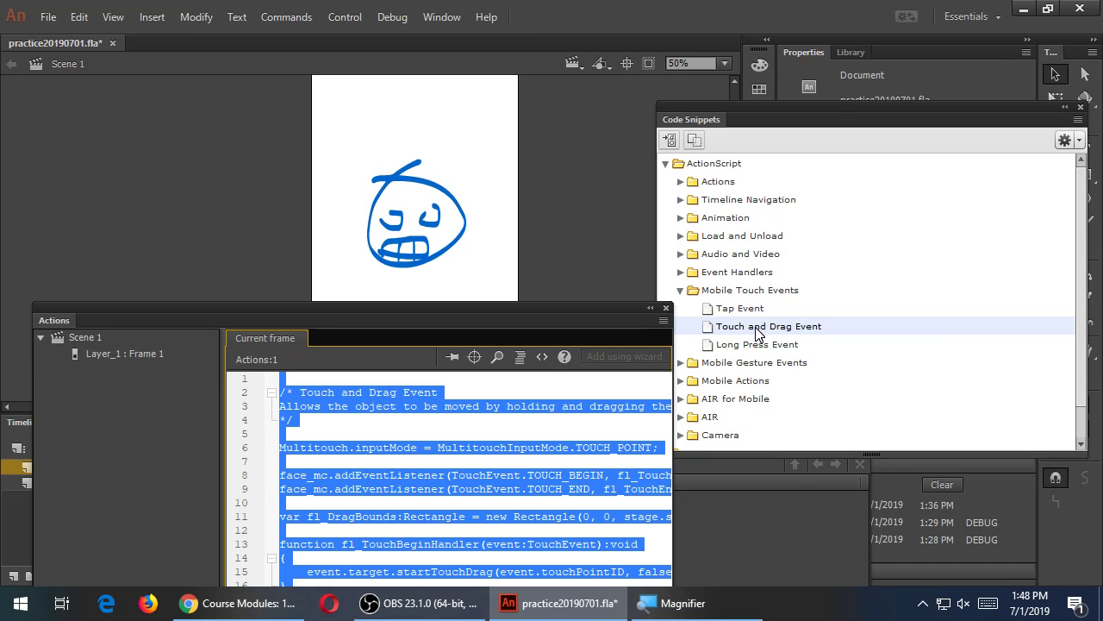
drag(542, 319, 560, 154)
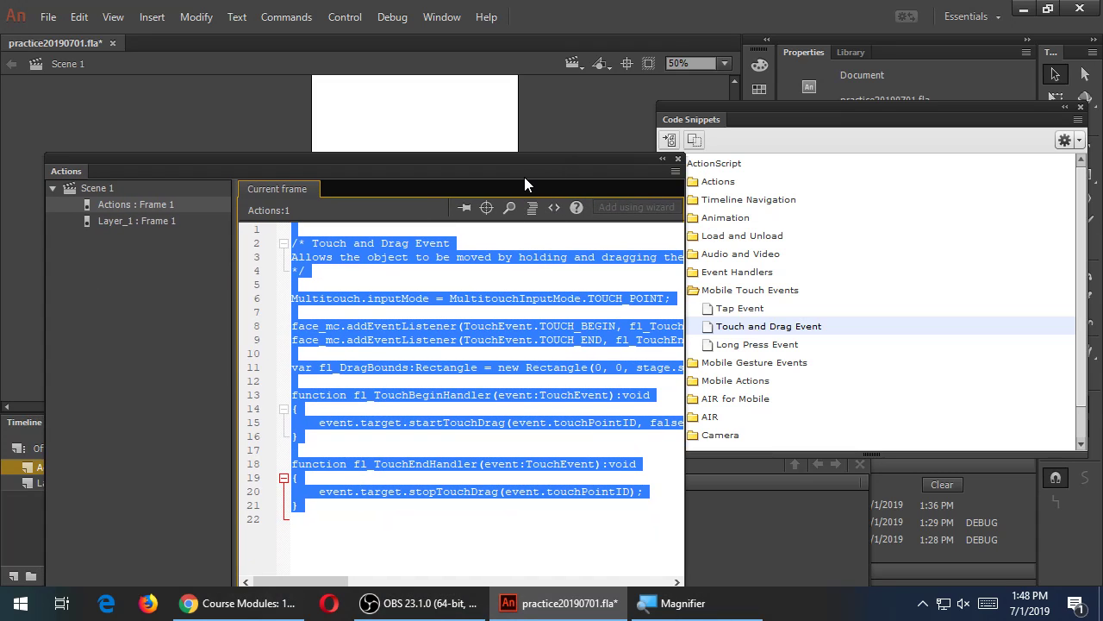
mouse_move(536, 155)
mouse_down()
mouse_move(554, 288)
mouse_move(559, 128)
mouse_up()
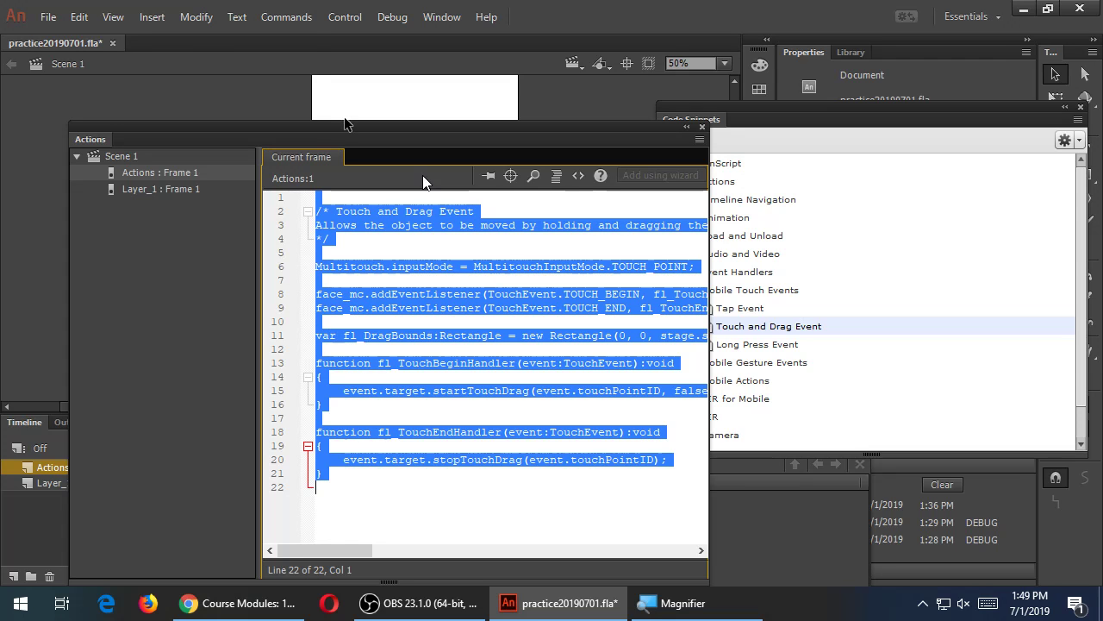
Save the document and publish it as practice20190701.apk with the AIR 26.0 for Android settings
click(49, 17)
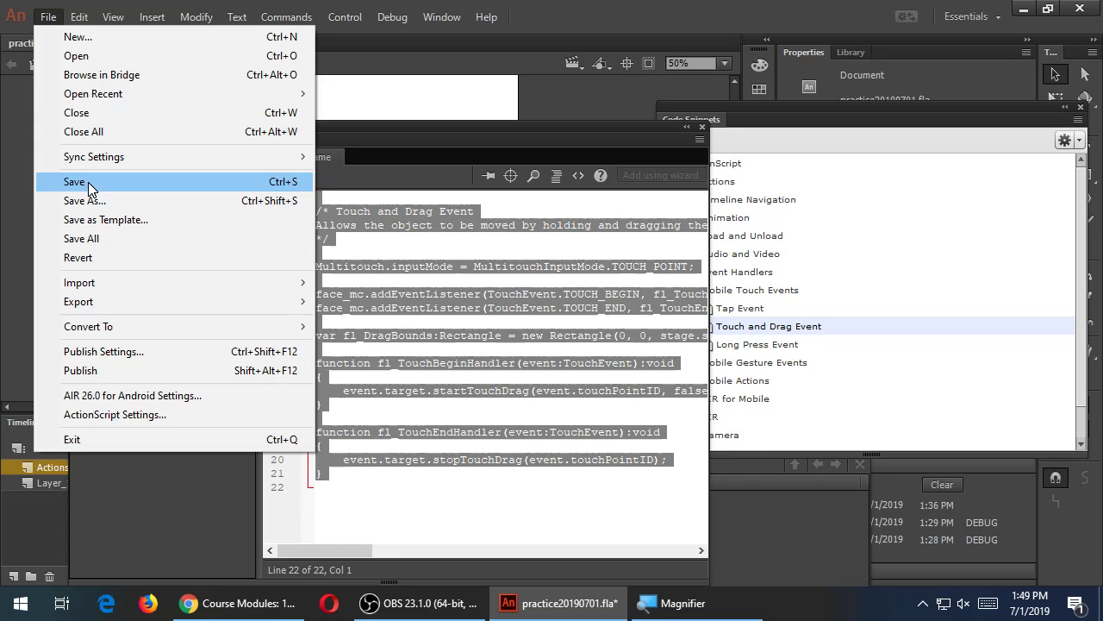
click(88, 182)
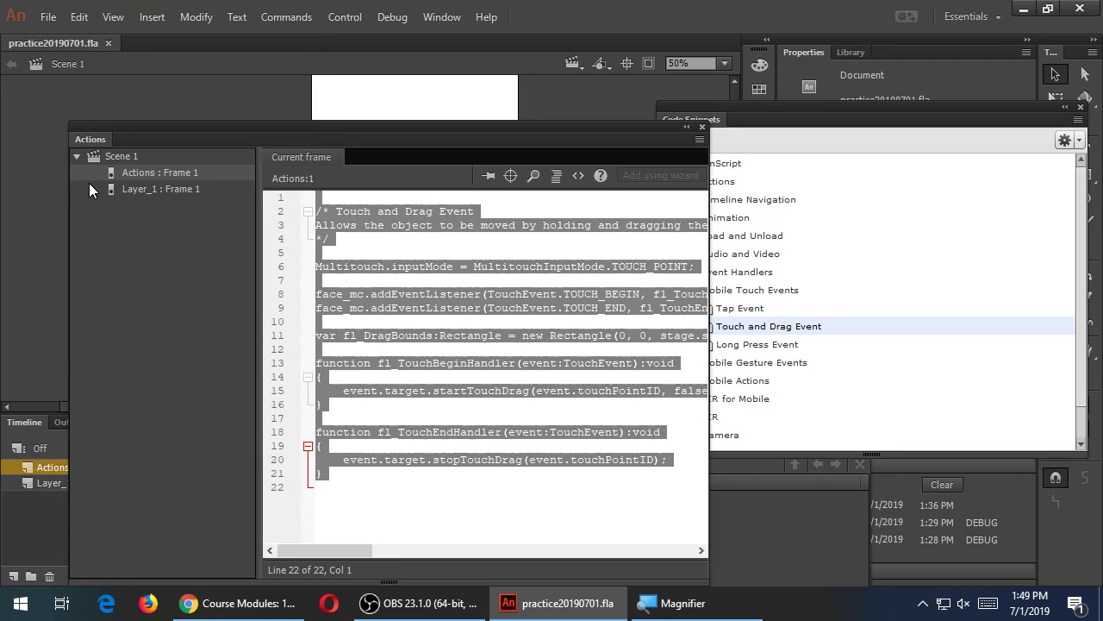
click(49, 19)
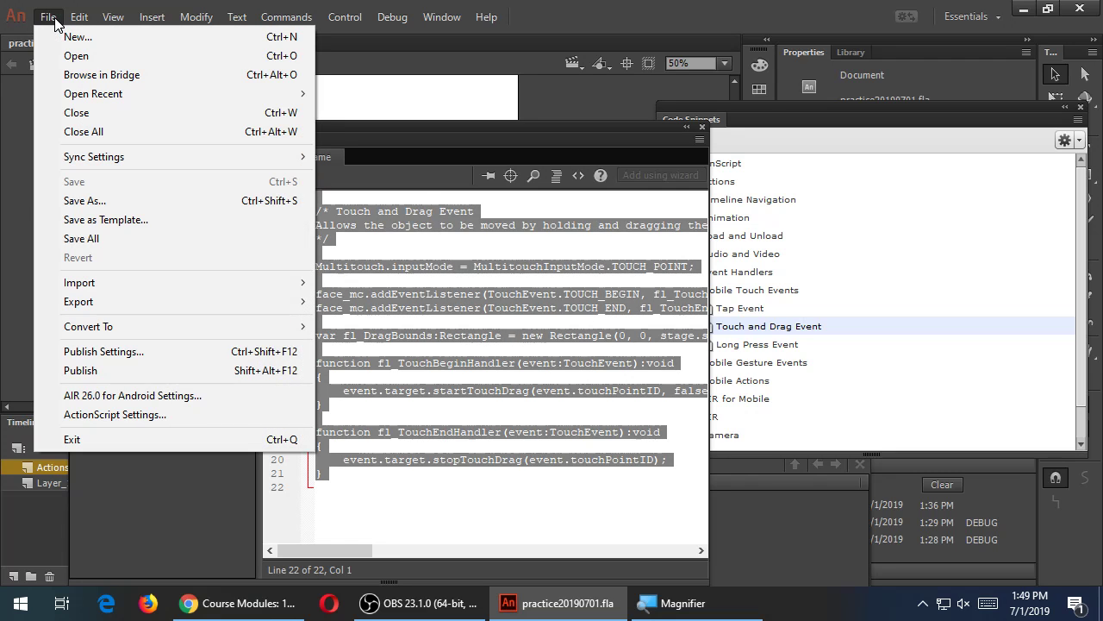
click(208, 395)
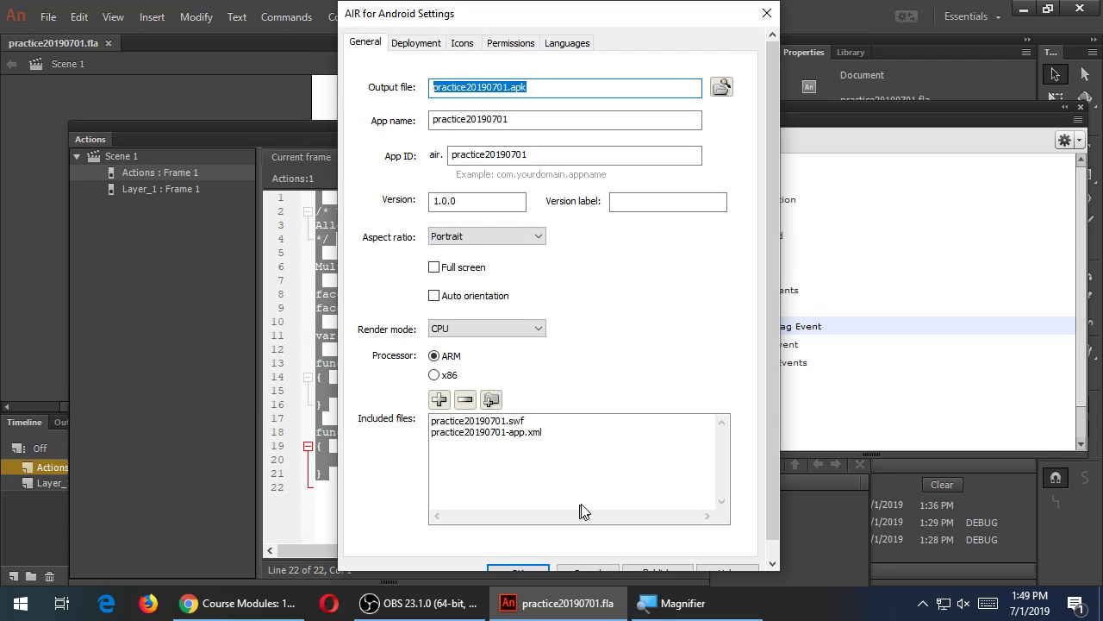
scroll(771, 465, down, 2)
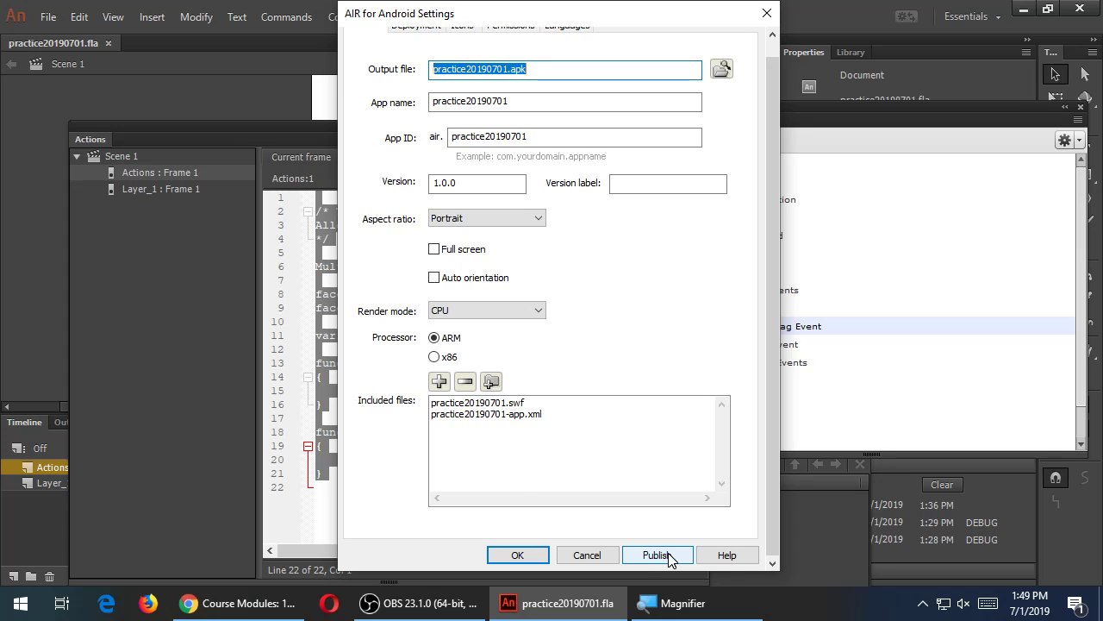
click(657, 555)
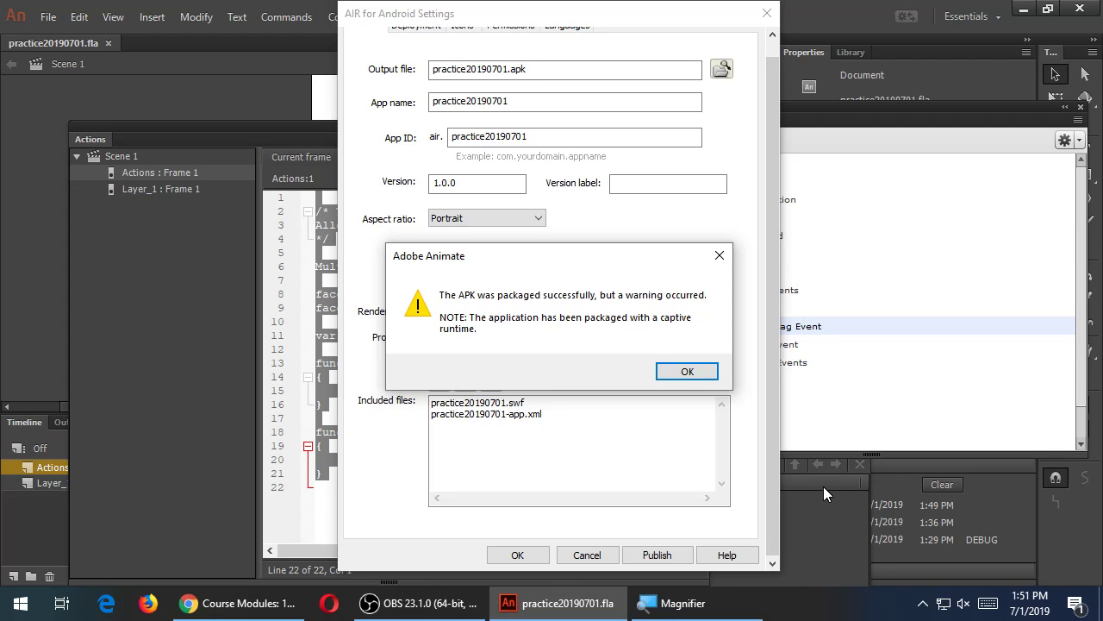
click(712, 370)
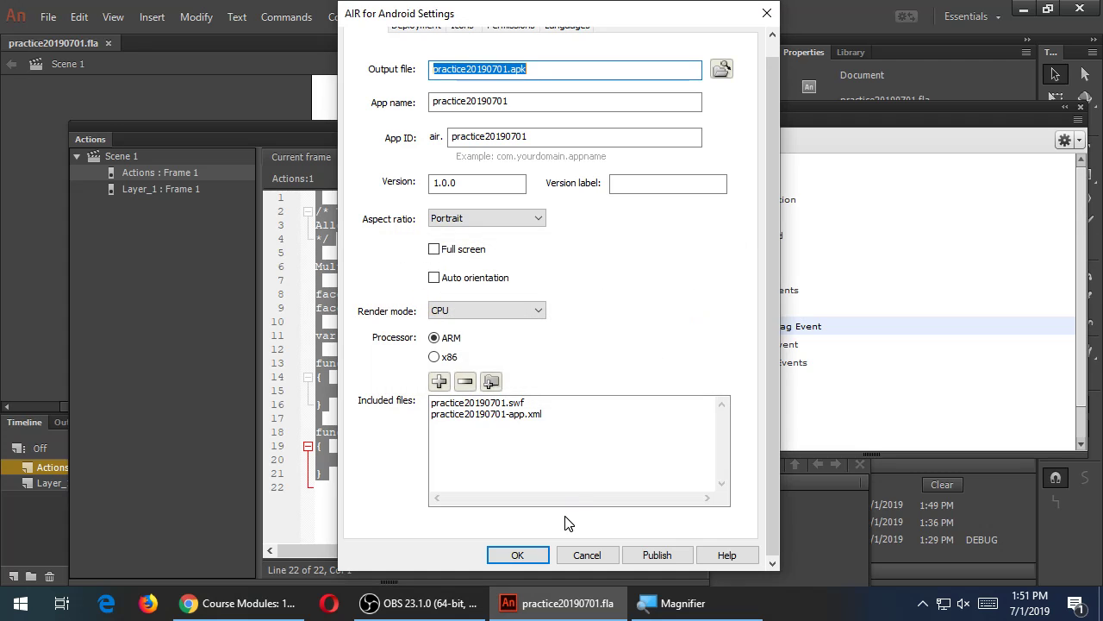
click(543, 556)
Widen and reposition the Actions window so the full script lines fit, with Compiler Errors moved down out of the way
click(560, 376)
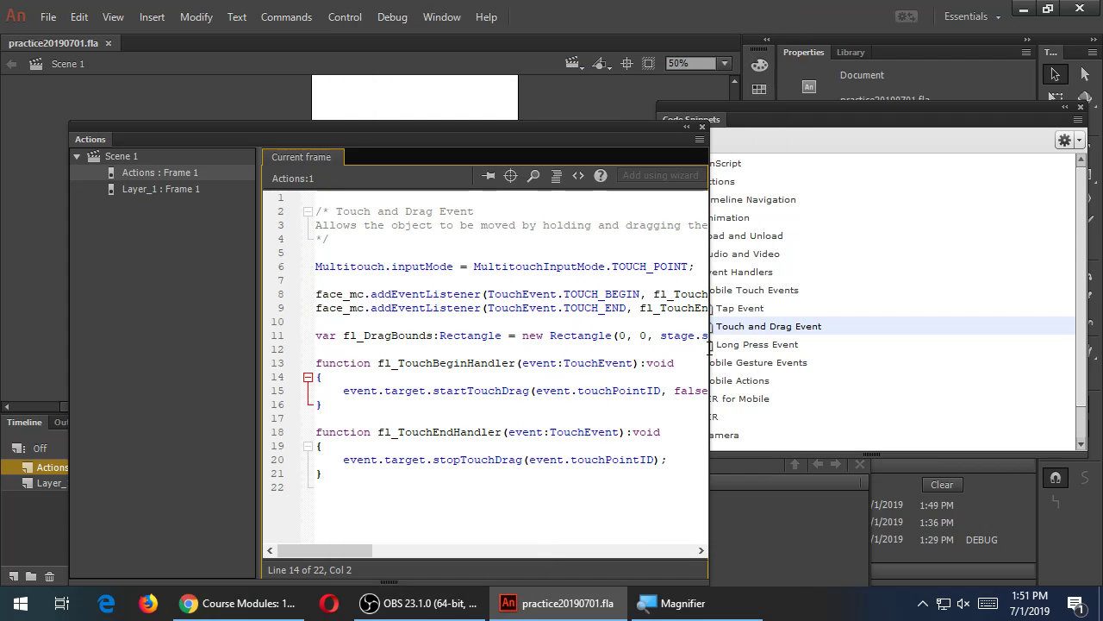
drag(712, 348, 1046, 318)
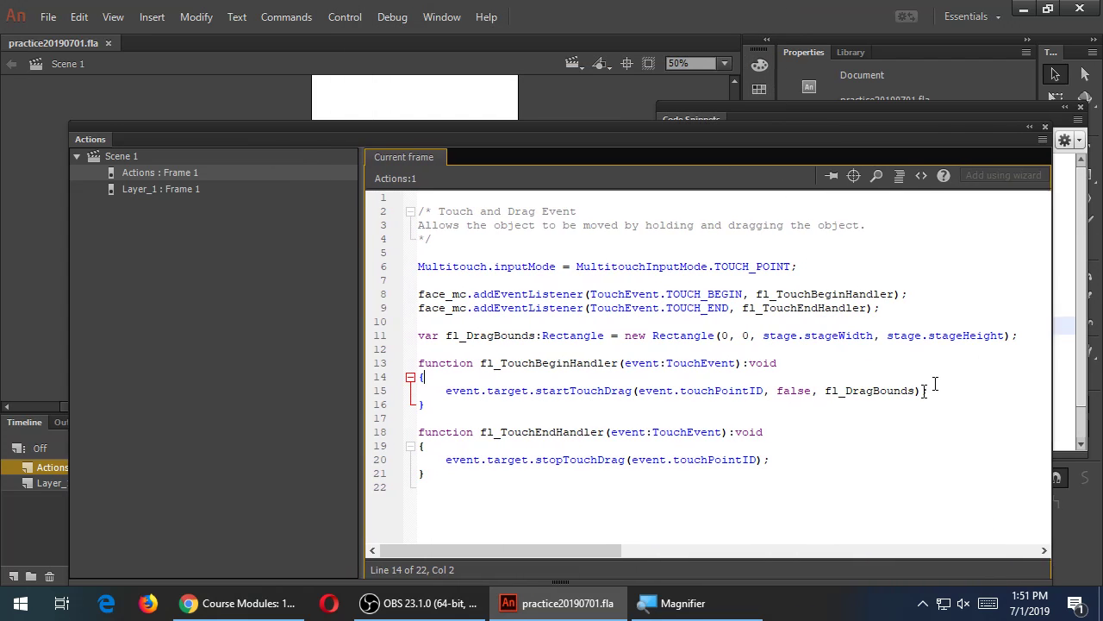
drag(348, 127, 534, 99)
drag(202, 428, 212, 528)
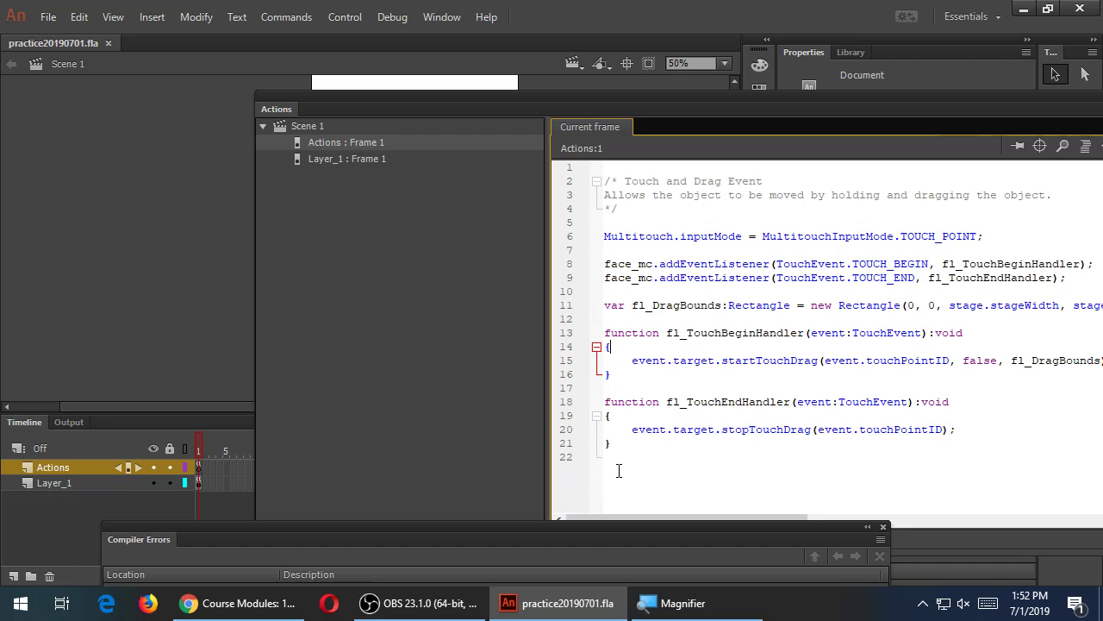
drag(581, 92, 290, 96)
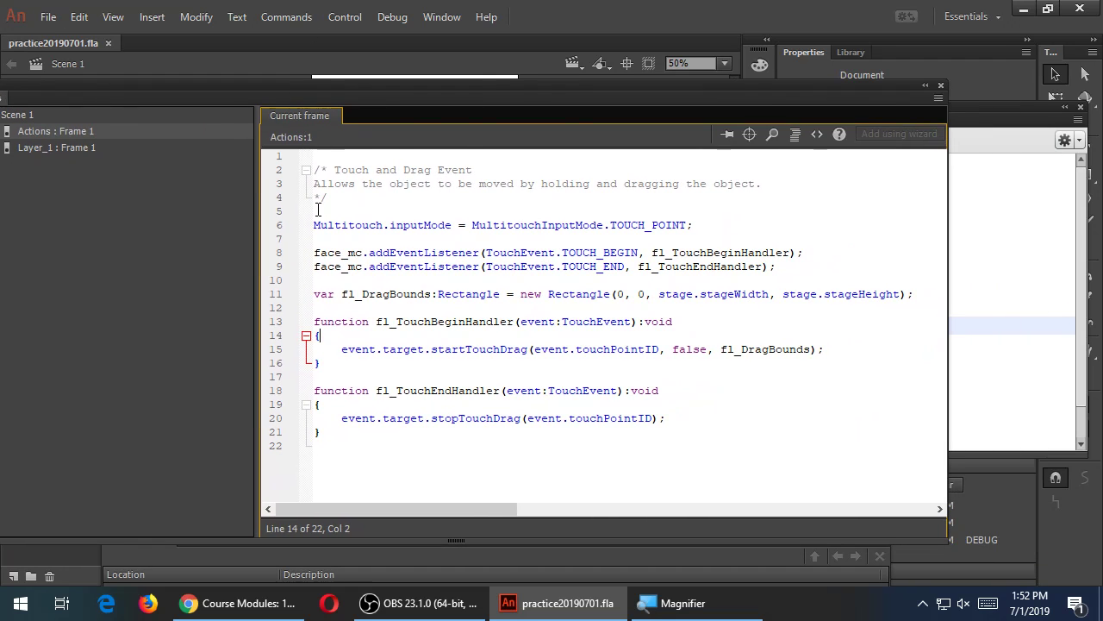
Examine the Touch and Drag Event script at magnified size, including its comment, Multitouch line, DragBounds variable and face_mc listeners
key(super+plus)
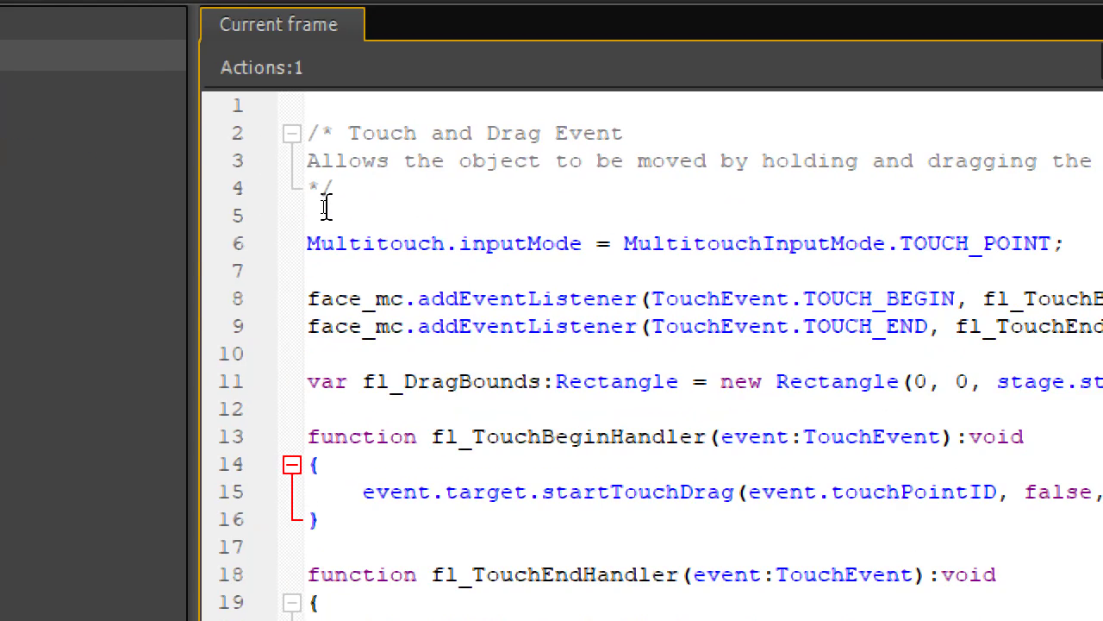
click(194, 189)
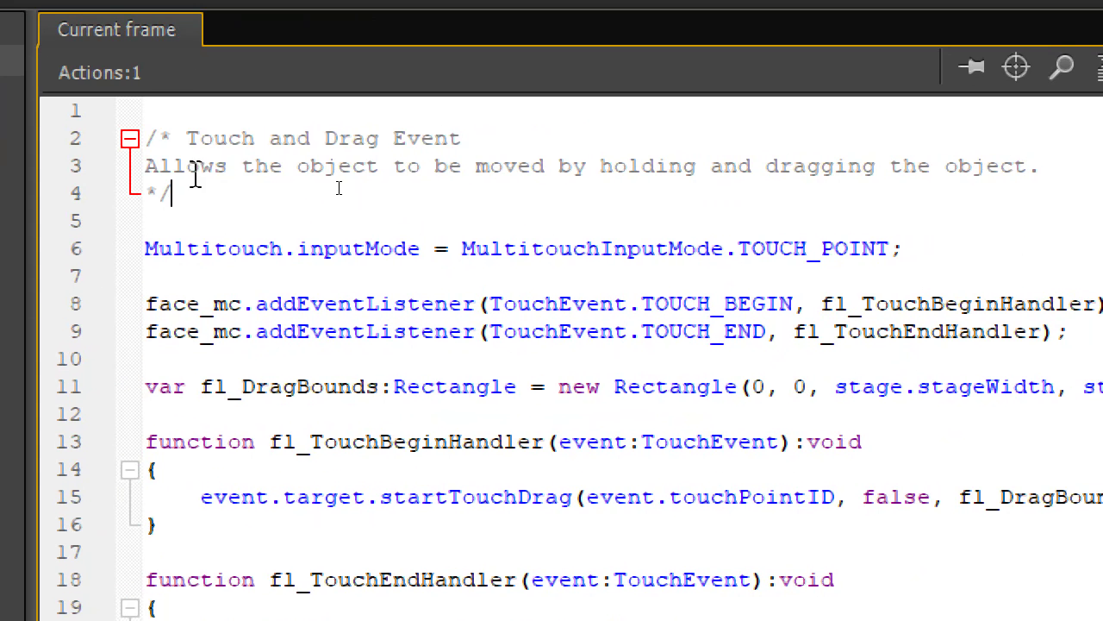
click(216, 155)
click(222, 200)
double_click(229, 249)
double_click(165, 392)
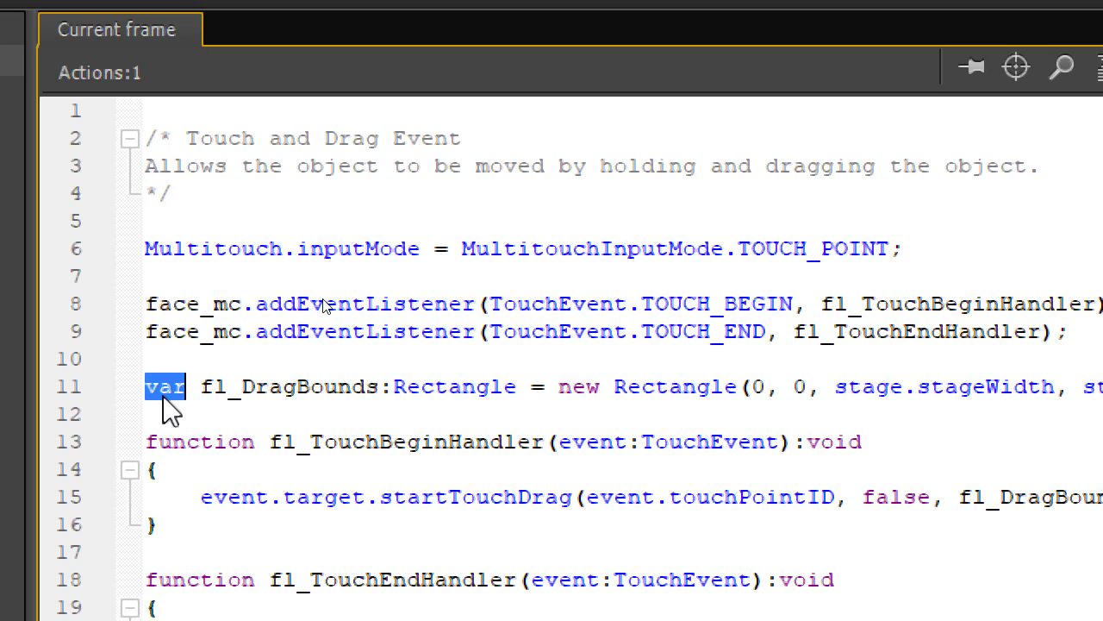
double_click(177, 306)
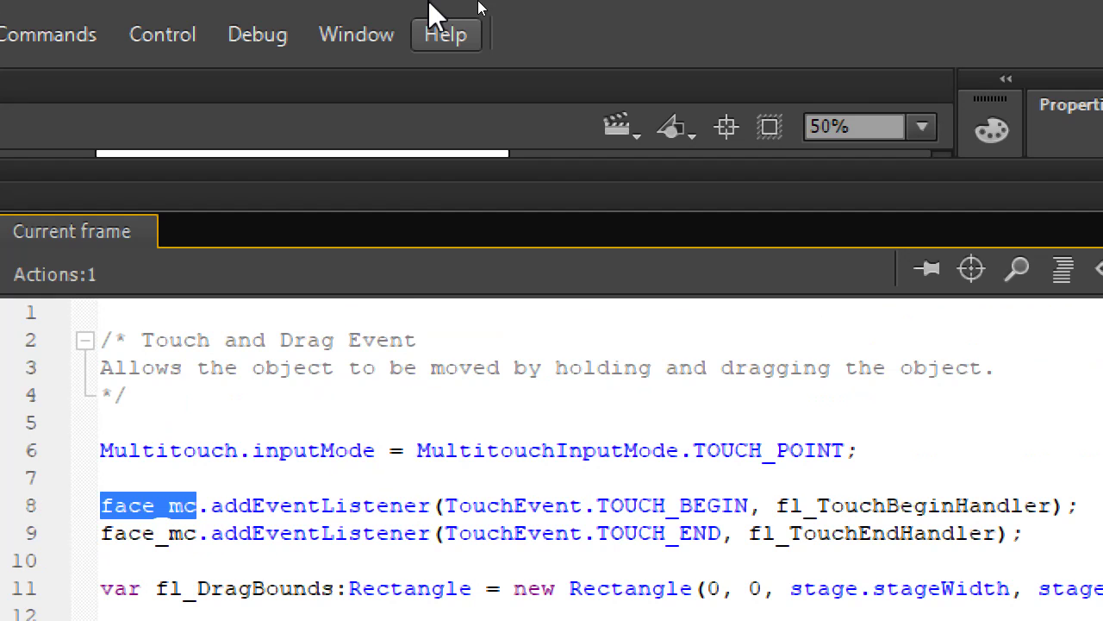
click(449, 150)
Insert an empty block comment, opened with /* and closed with */, above the Touch and Drag Event comment
click(159, 316)
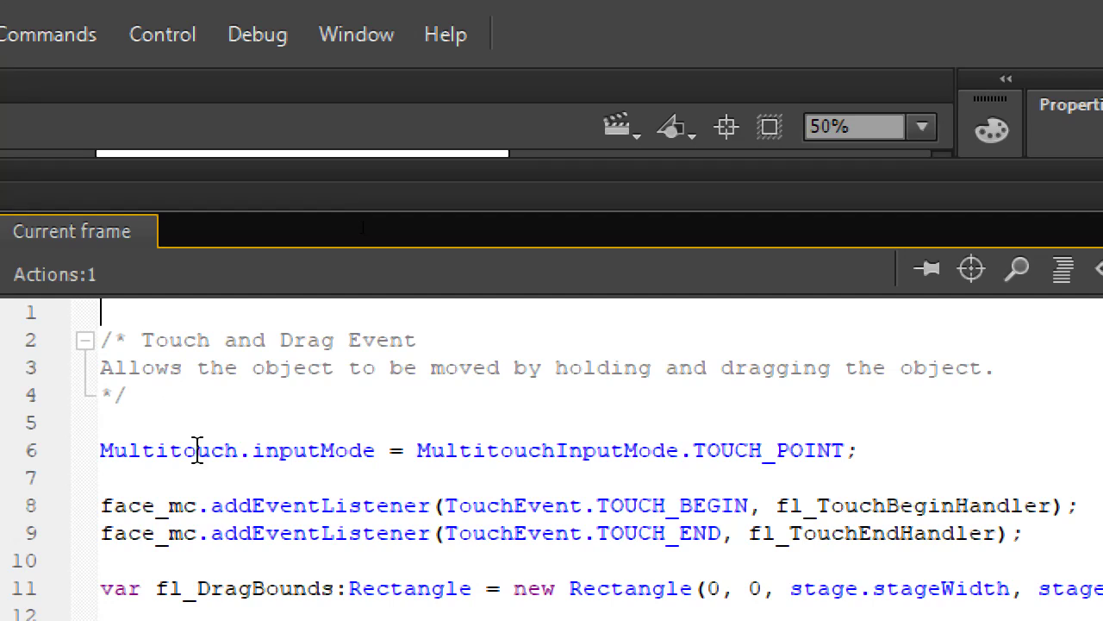
text(/*)
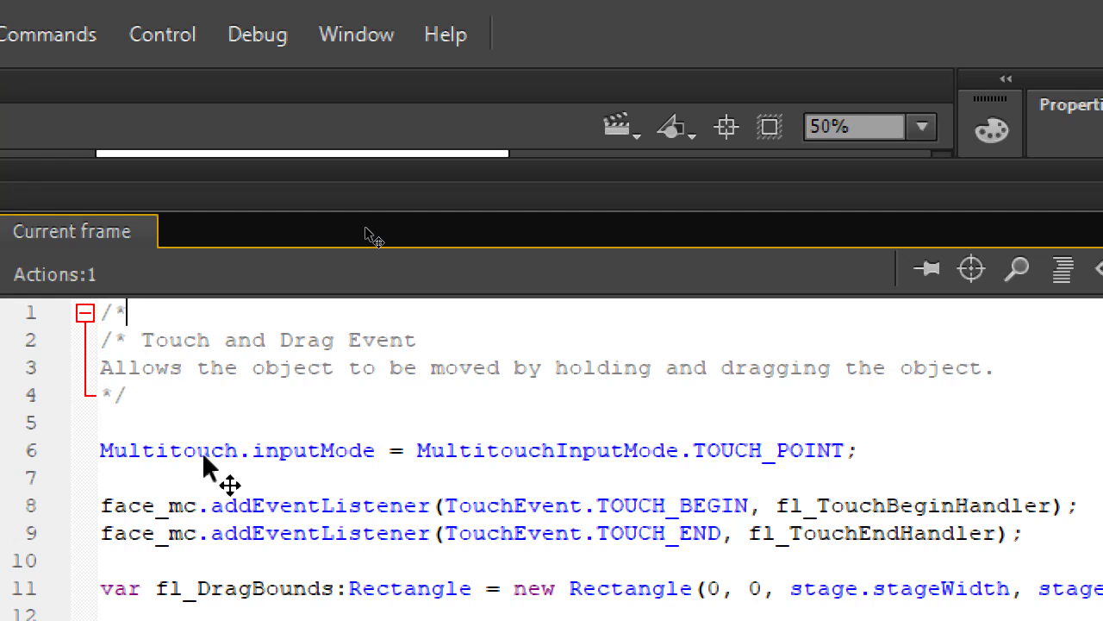
key(Return)
key(Return)
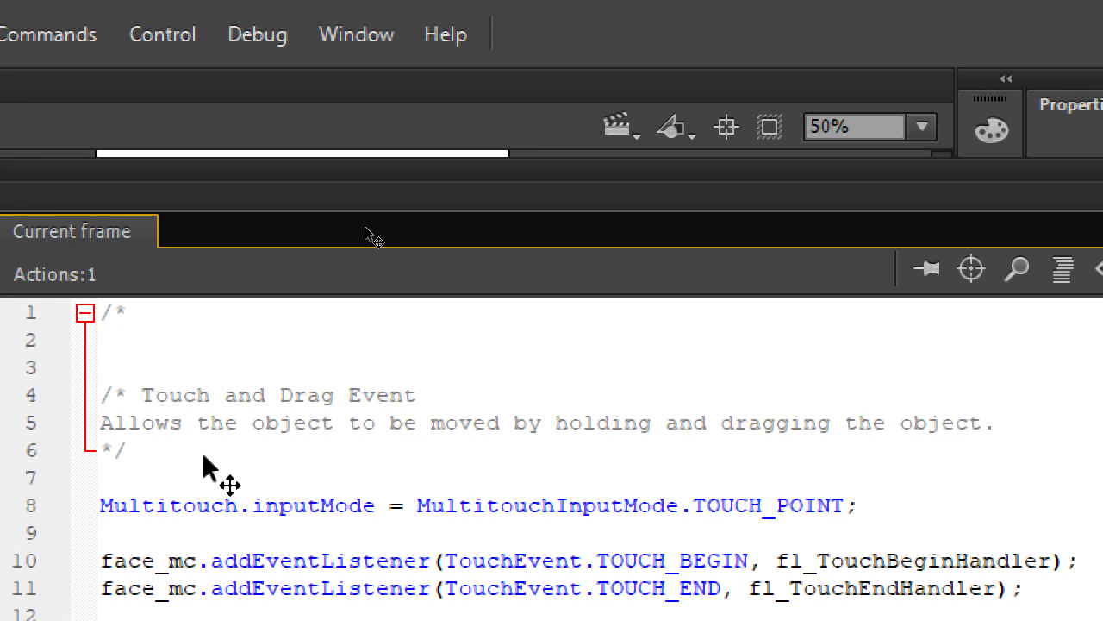
text(*/)
key(Up)
Write the indented text "My first ActionScript! yay!" inside the new block comment
key(Tab)
text(My first Acti)
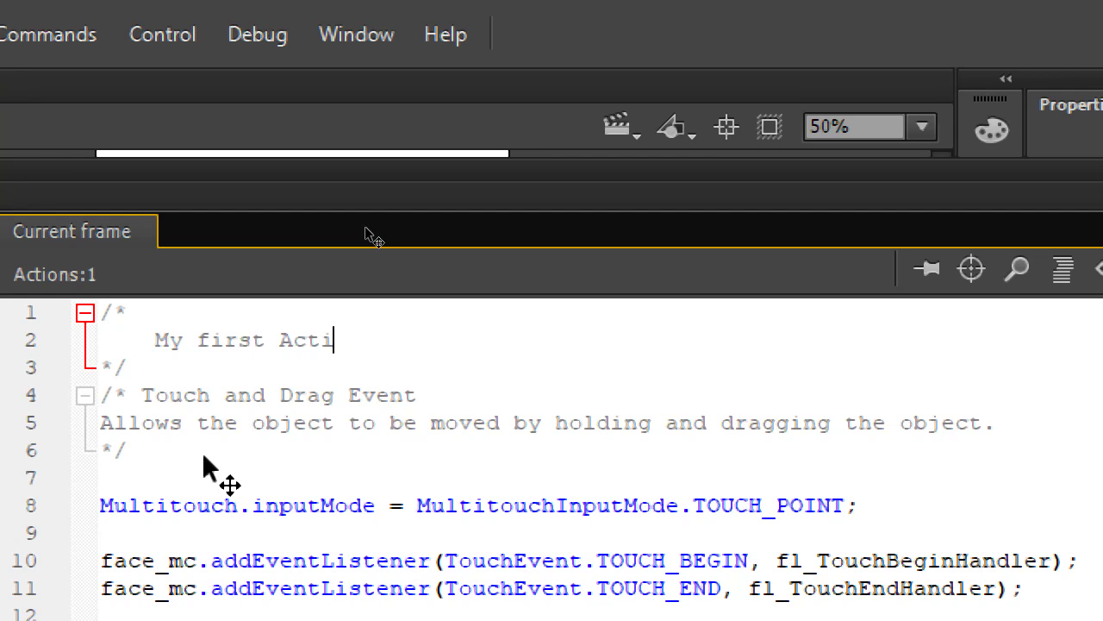
text(onStript!)
key(BackSpace)
key(BackSpace)
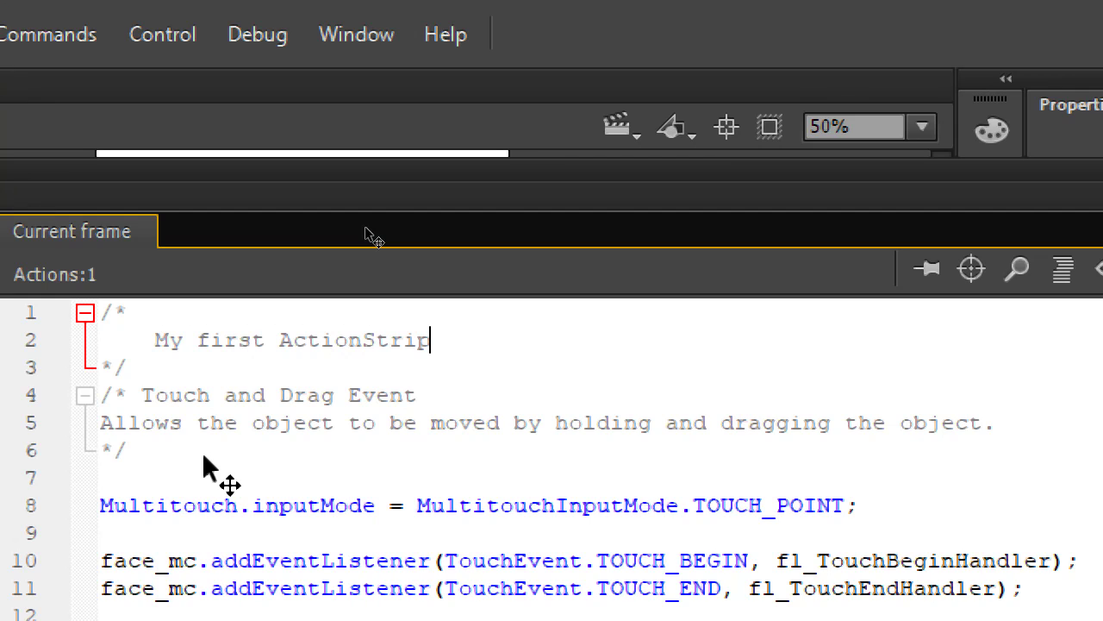
text(t)
key(BackSpace)
key(BackSpace)
key(BackSpace)
key(BackSpace)
key(BackSpace)
text(cript! yay!)
Add two filler lines, "dsfdsafdsasafds" and "fdsa", below the first line of the block comment
key(Return)
text(dsfdsafdsasafds)
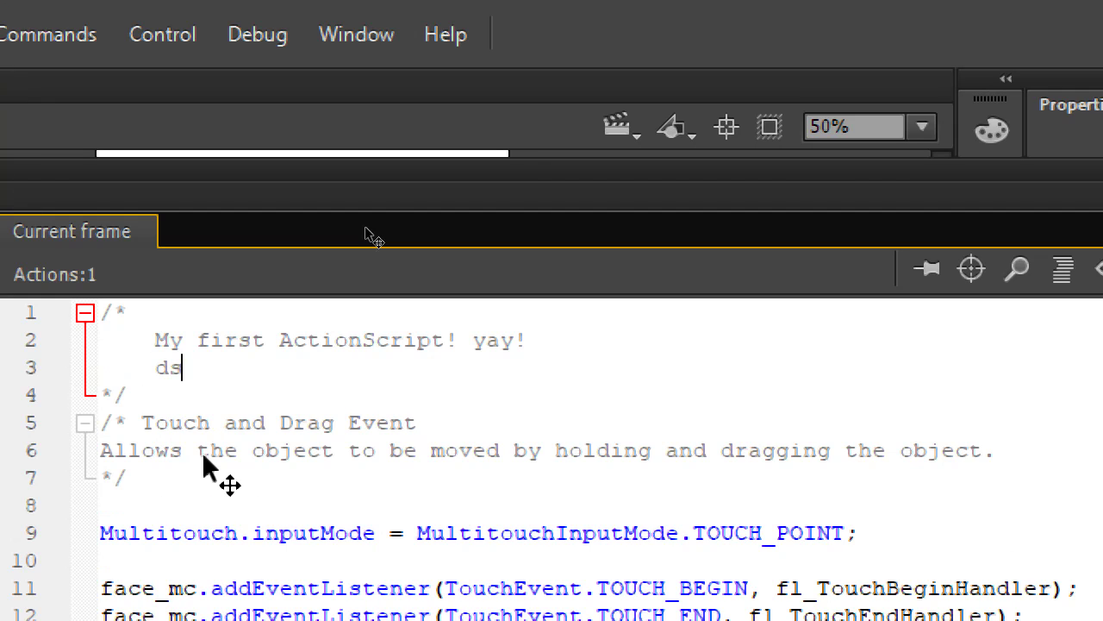
key(Return)
text(fdsa)
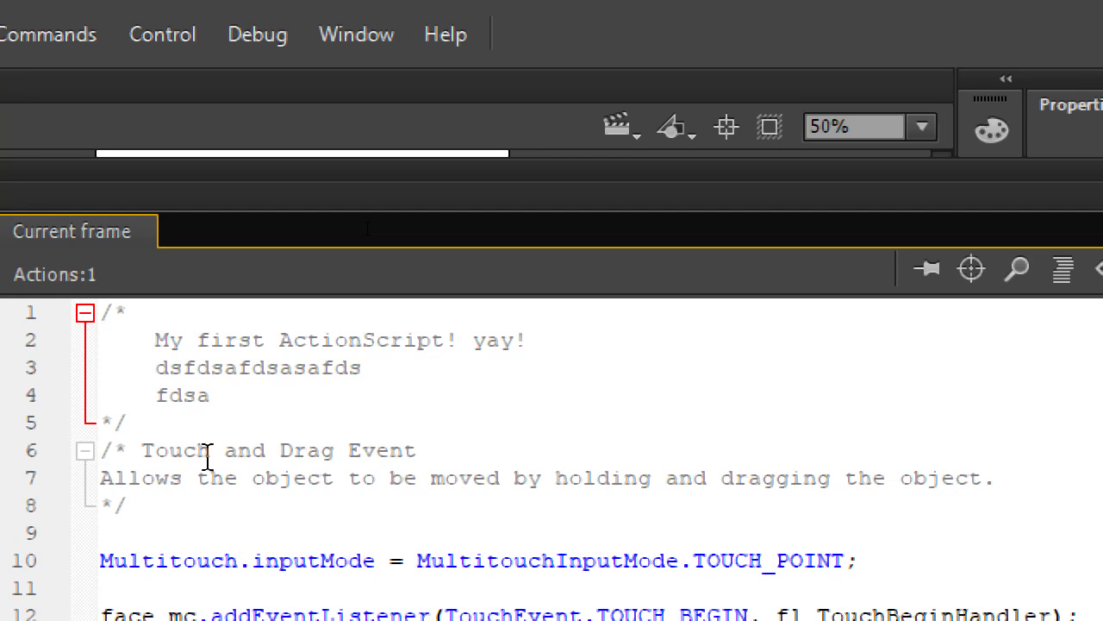
Replace the first filler line in the comment with "Useful for adding notes to yourself."
key(Up)
key(End)
key(shift+Home)
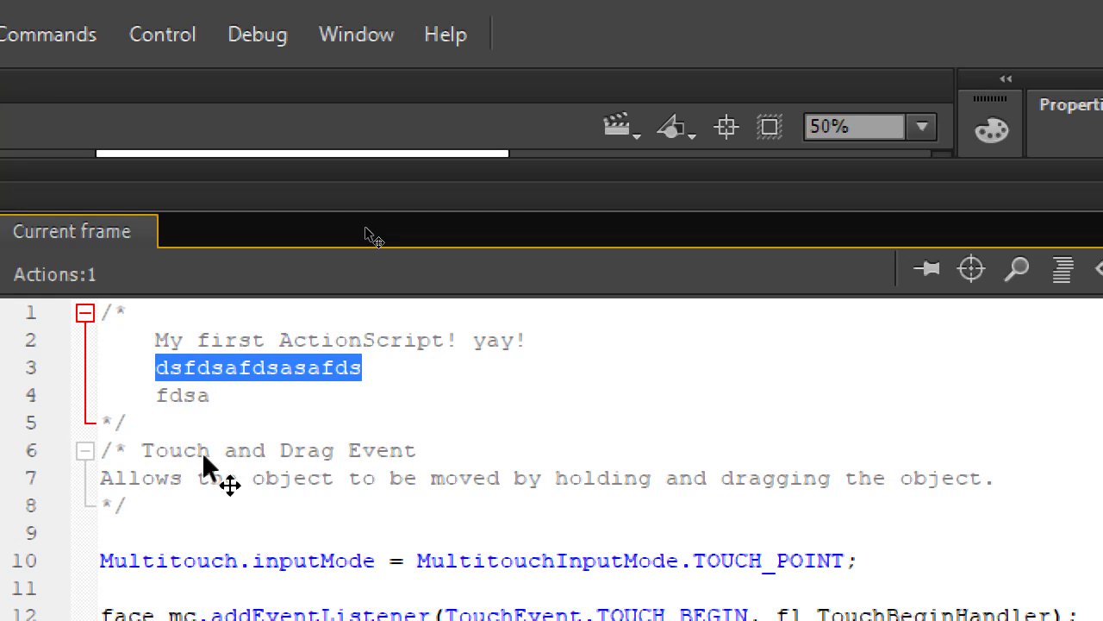
text(Useful for )
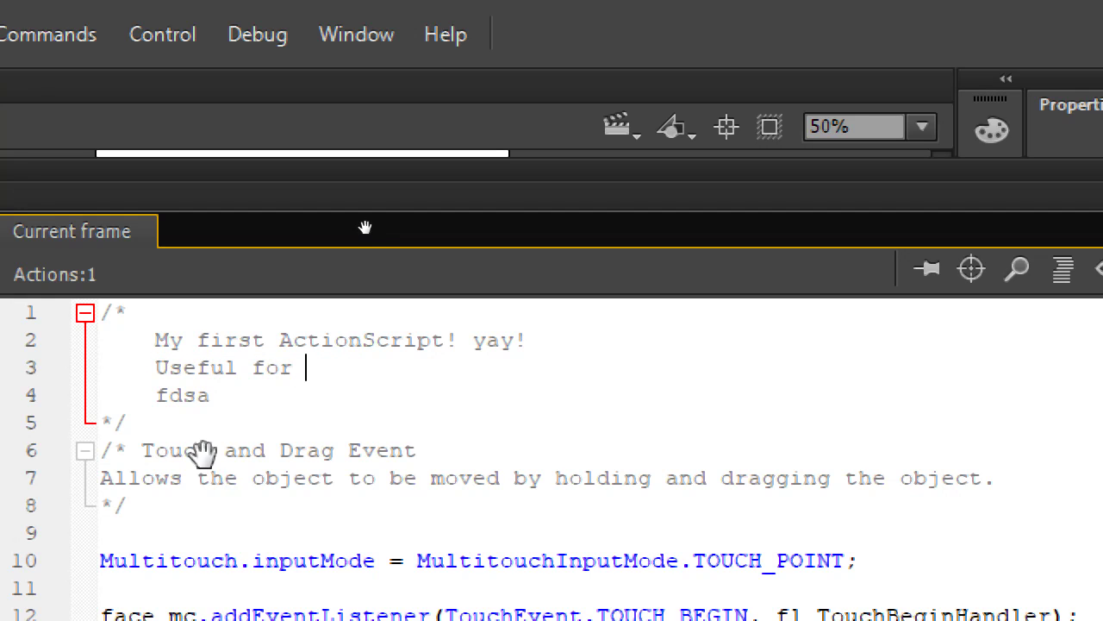
text(adding tones to)
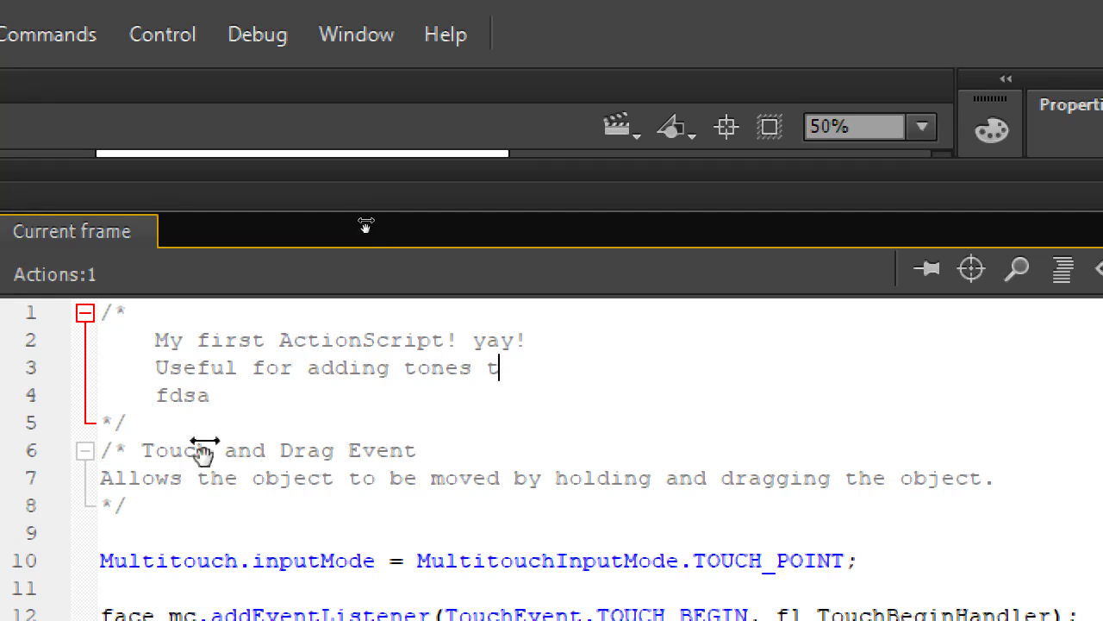
key(BackSpace)
key(BackSpace)
key(BackSpace)
key(BackSpace)
key(BackSpace)
key(BackSpace)
key(BackSpace)
key(BackSpace)
text(not)
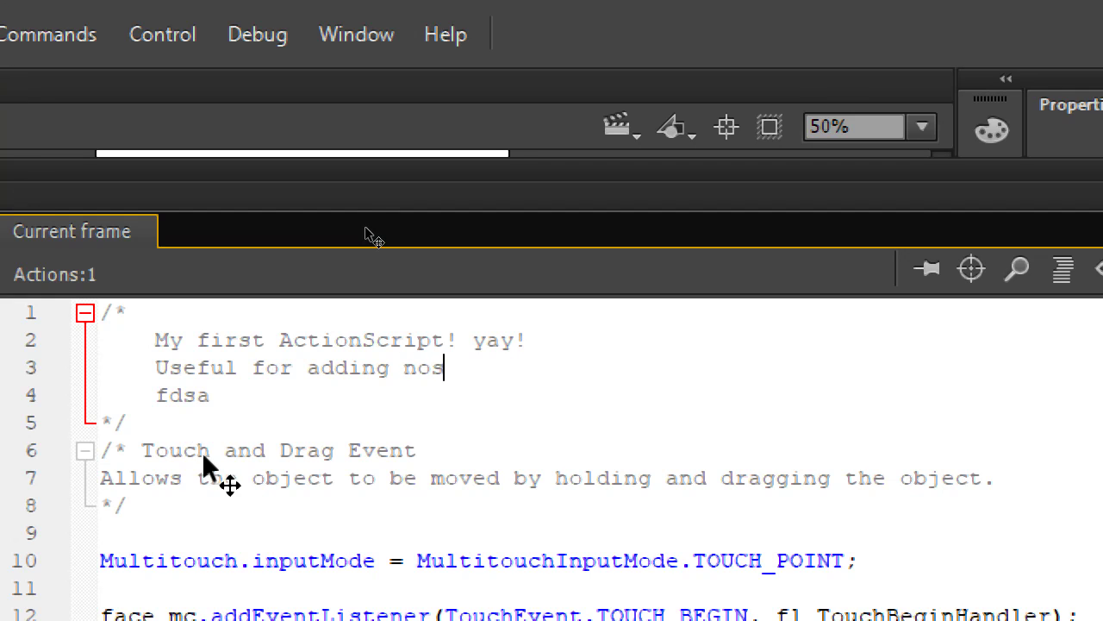
text(es to yourself.)
Replace the remaining filler line with "Ignored by the Compiler (when it gets converted from code to an App)"
key(Down)
key(shift+Home)
text(Irnd)
key(BackSpace)
key(BackSpace)
key(BackSpace)
text(gnored by thge)
key(BackSpace)
key(BackSpace)
key(BackSpace)
text(e Com)
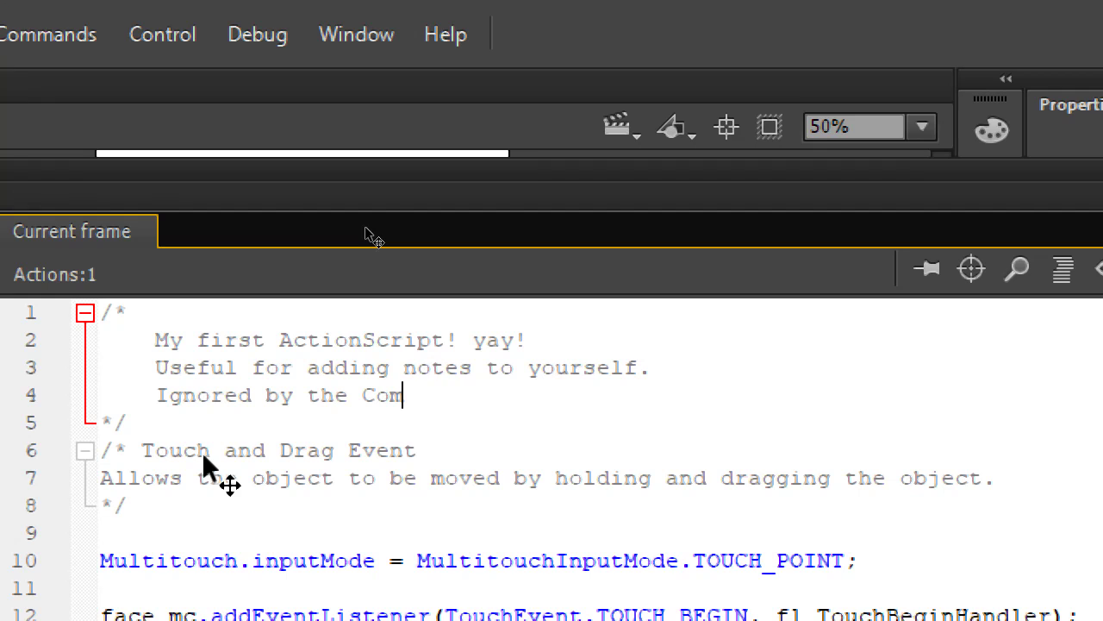
text(piler (wh)
text(en it)
text(ets)
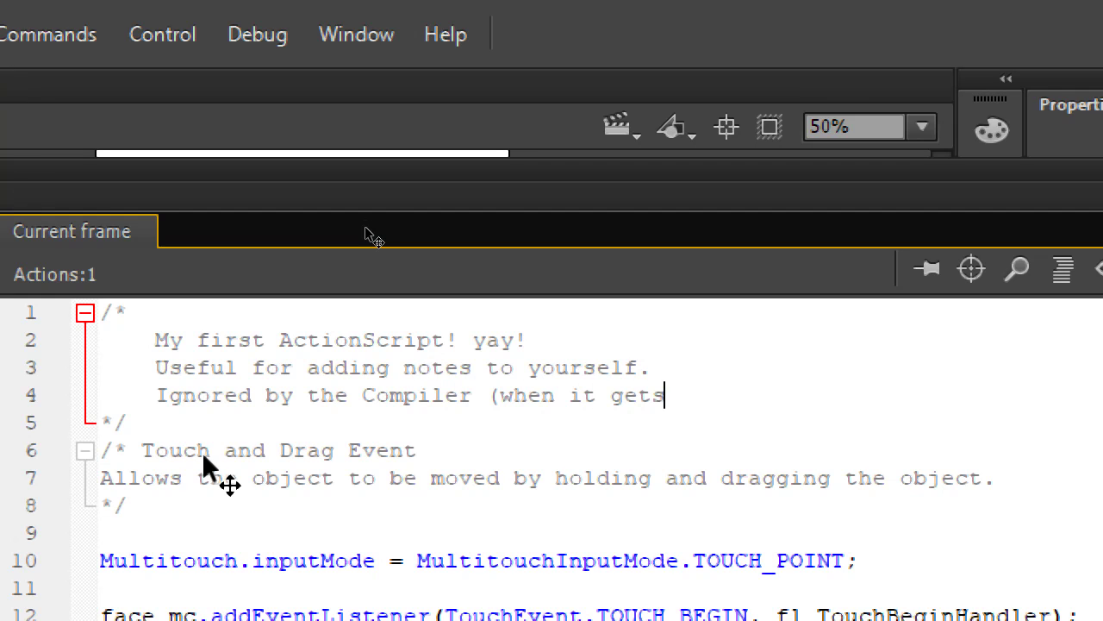
text( converted from code to an Ap)
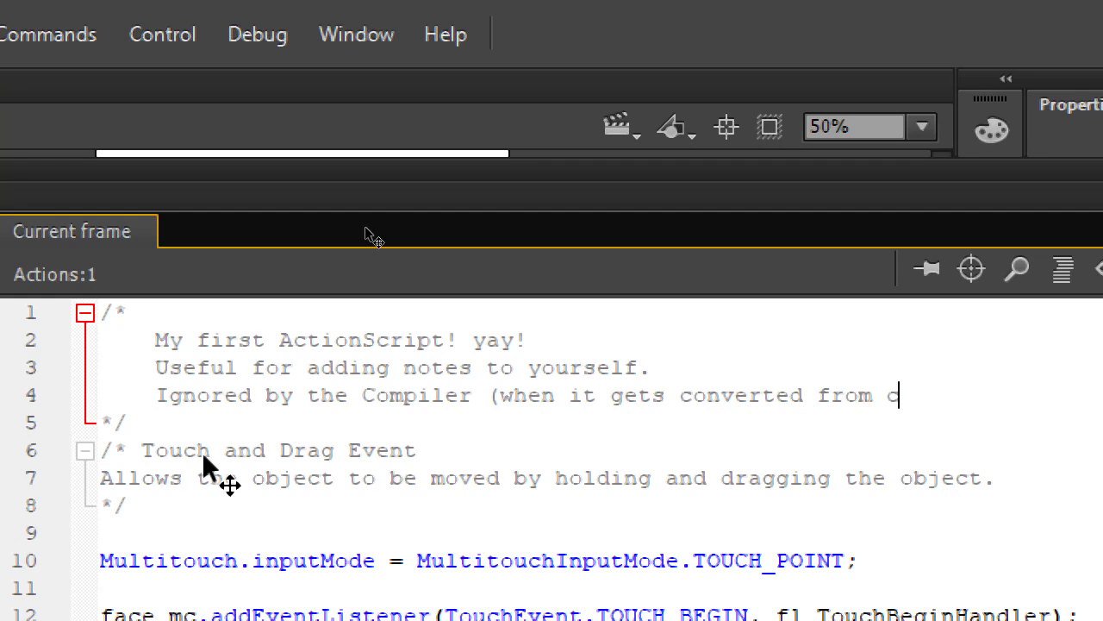
text(p))
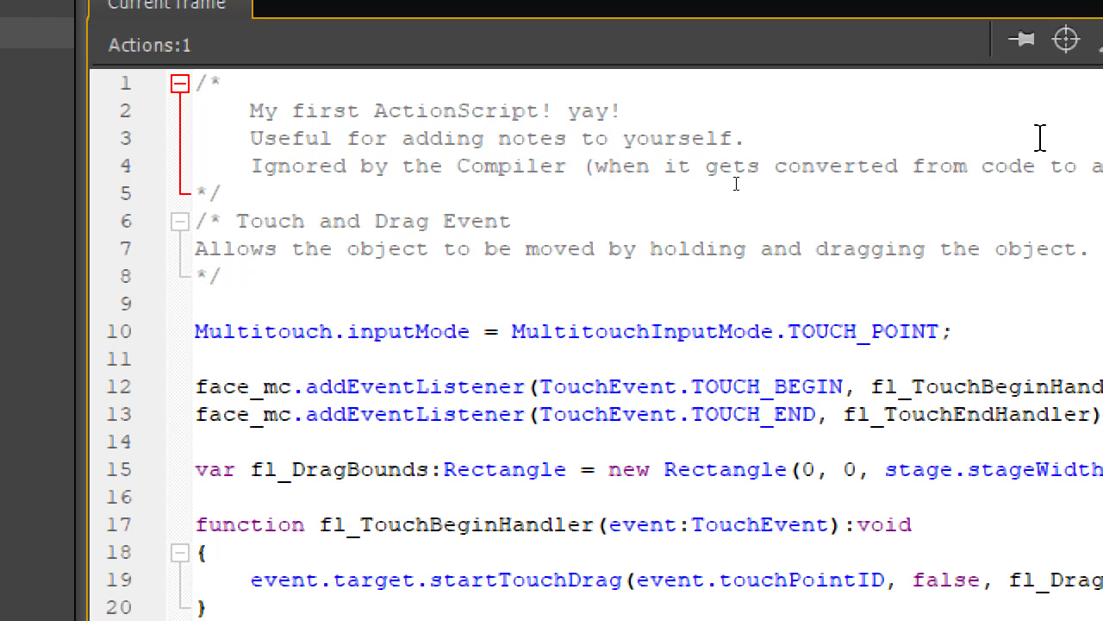
Examine the whole script from the comments down to the fl_TouchEndHandler function
key(super+minus)
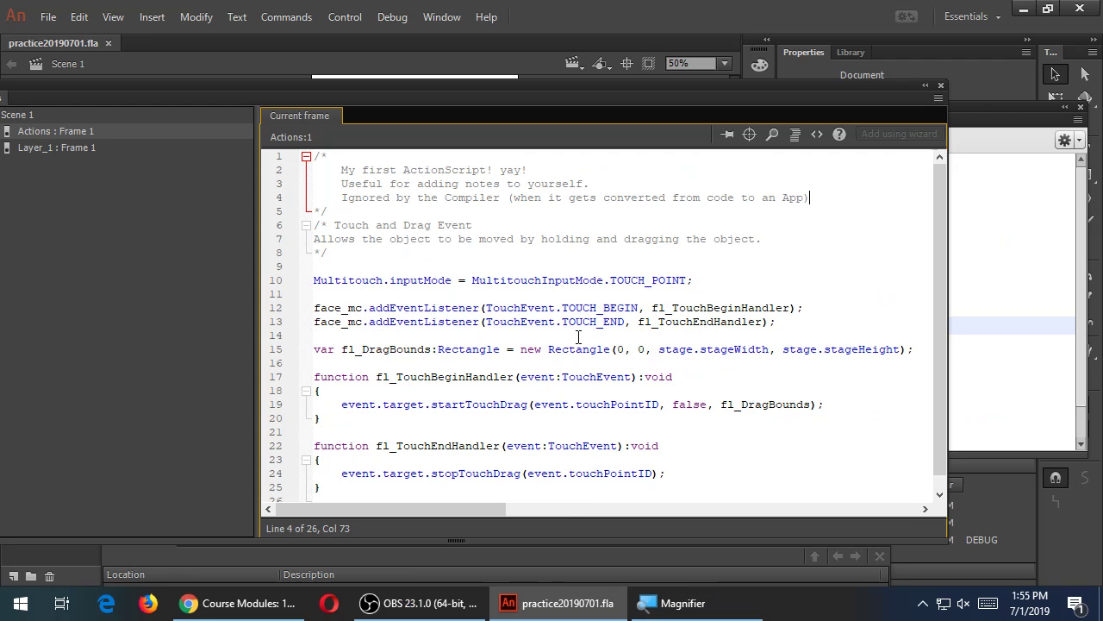
scroll(543, 313, down, 1)
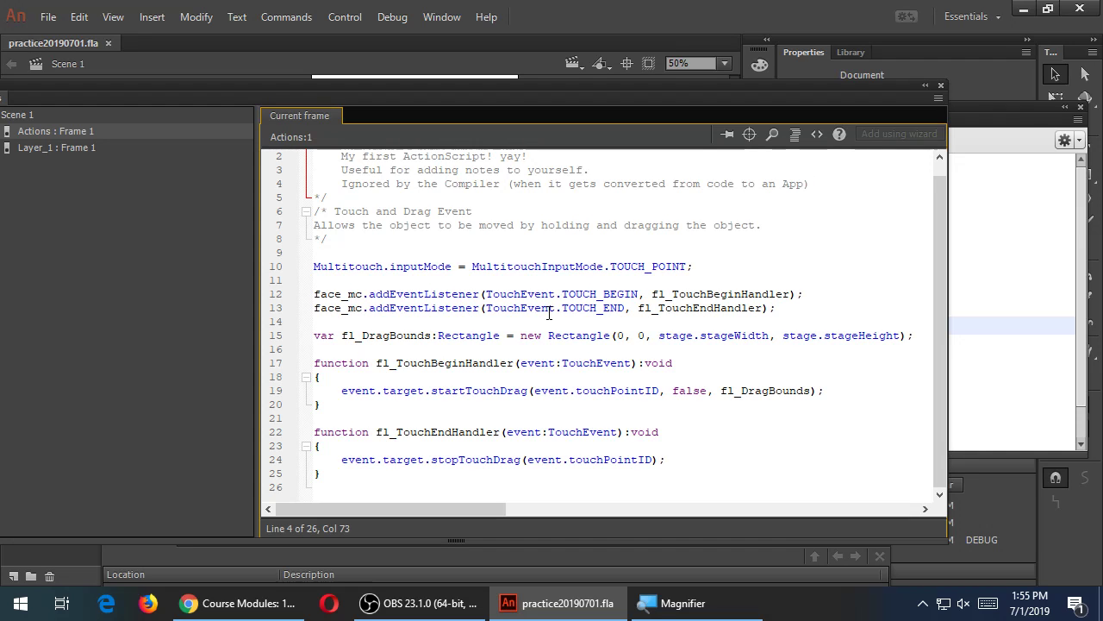
key(Down)
key(Down)
key(Up)
key(Up)
text(+)
key(super+plus)
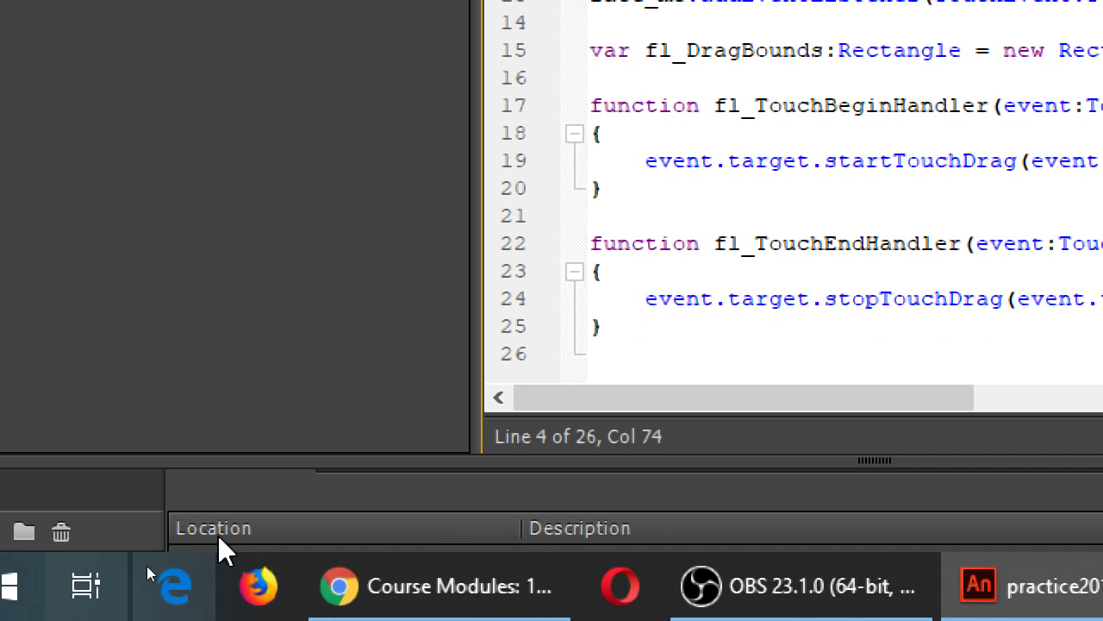
Capitalize the leading "event" on the startTouchDrag line as "Event", and restore it to lowercase
click(648, 165)
key(BackSpace)
text(E)
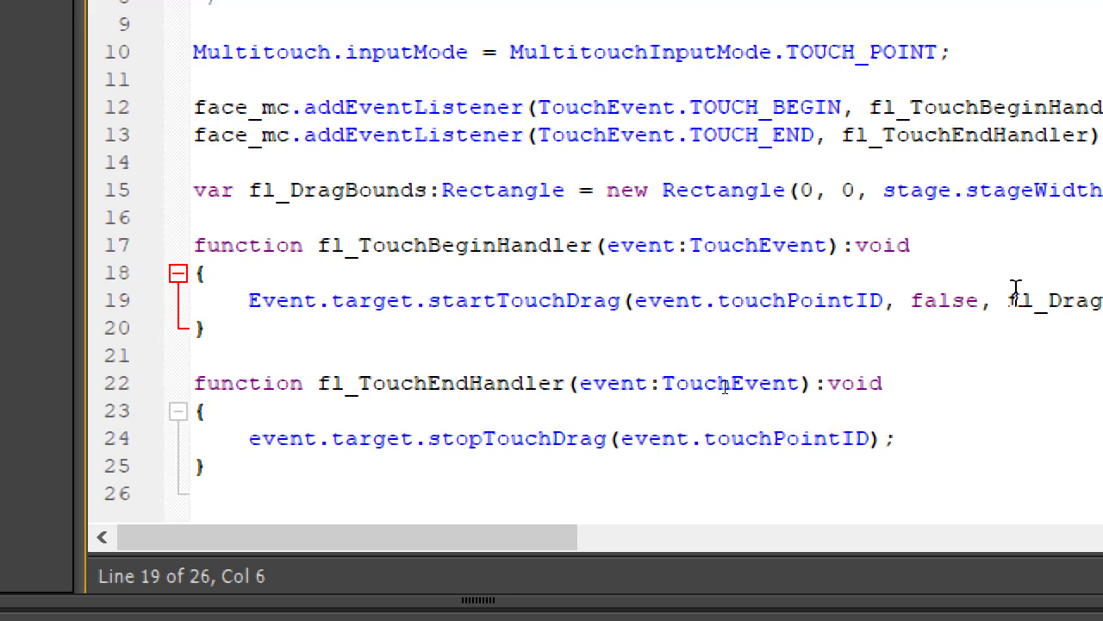
key(BackSpace)
text(e)
key(super+minus)
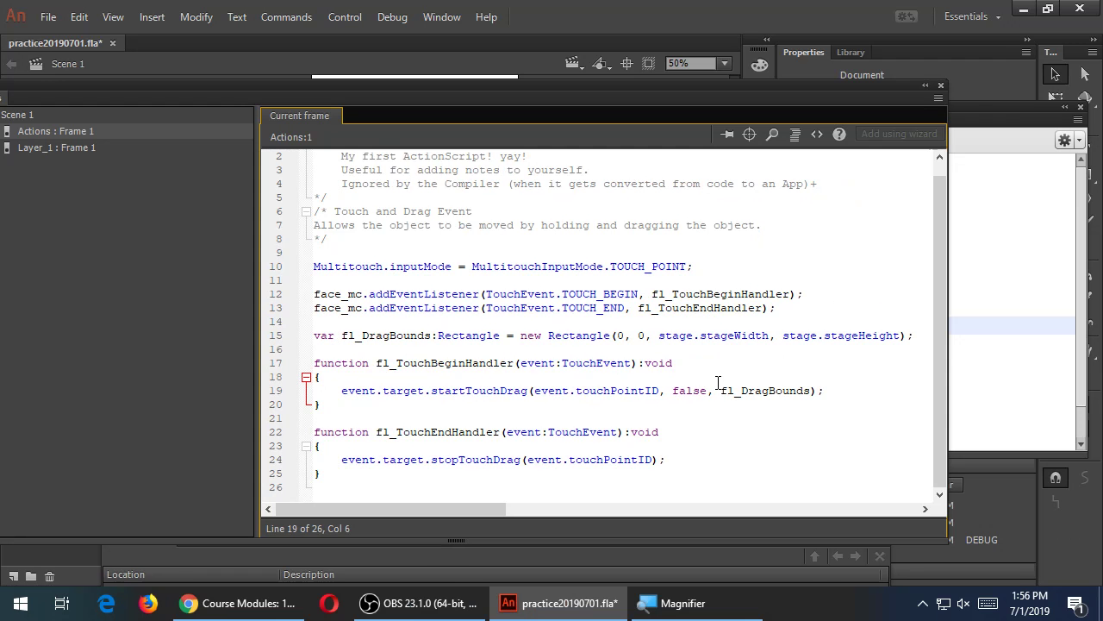
Collapse the script editor, show the list of scenes, and add a second scene to the document
drag(192, 87, 295, 84)
double_click(94, 95)
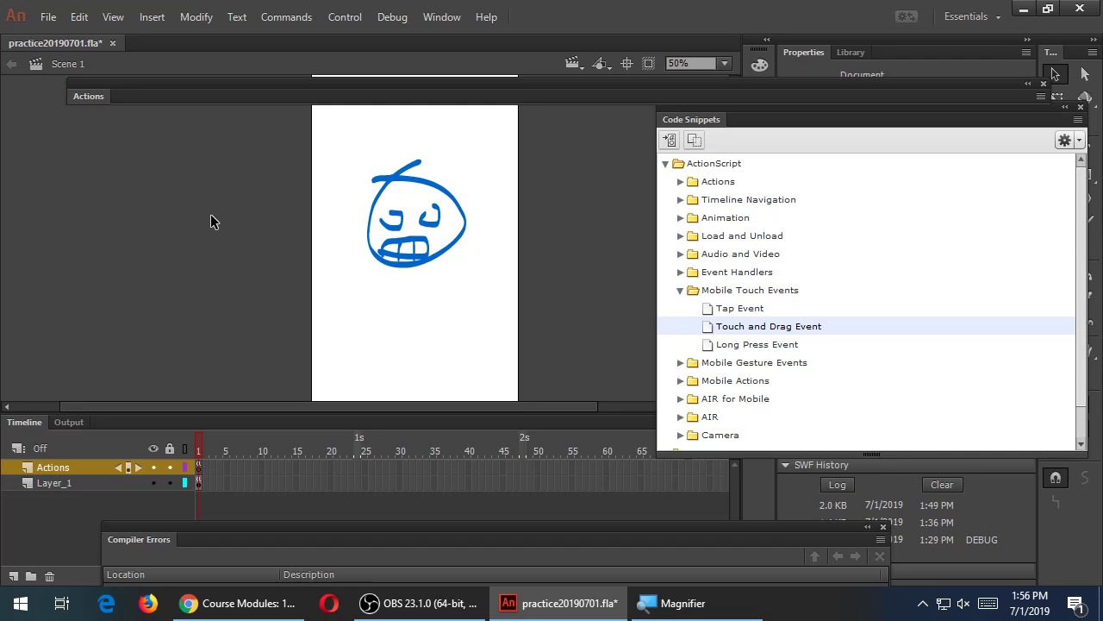
click(441, 17)
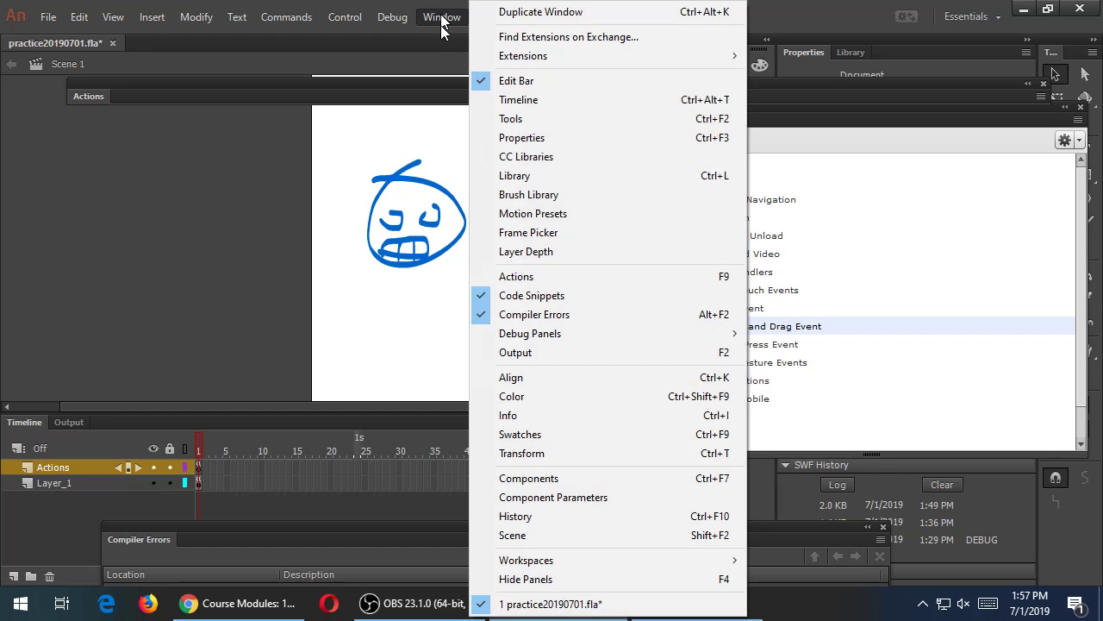
click(622, 539)
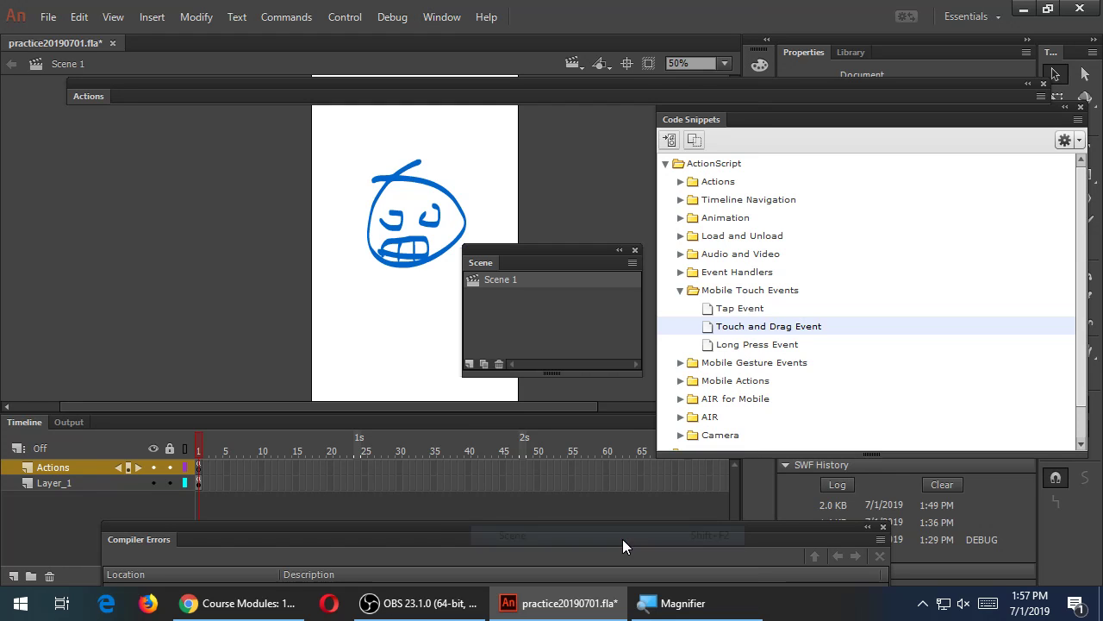
click(470, 363)
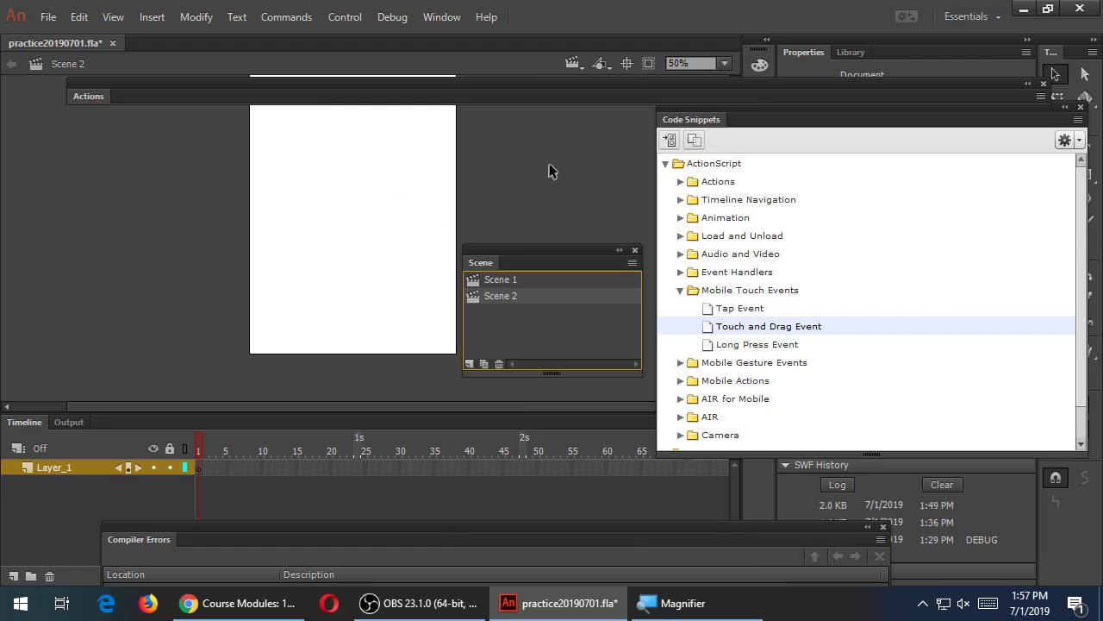
Brush-draw a face wearing sunglasses on Scene 2's stage, with the handwritten words "DEAL WITH IT!" below it
key(b)
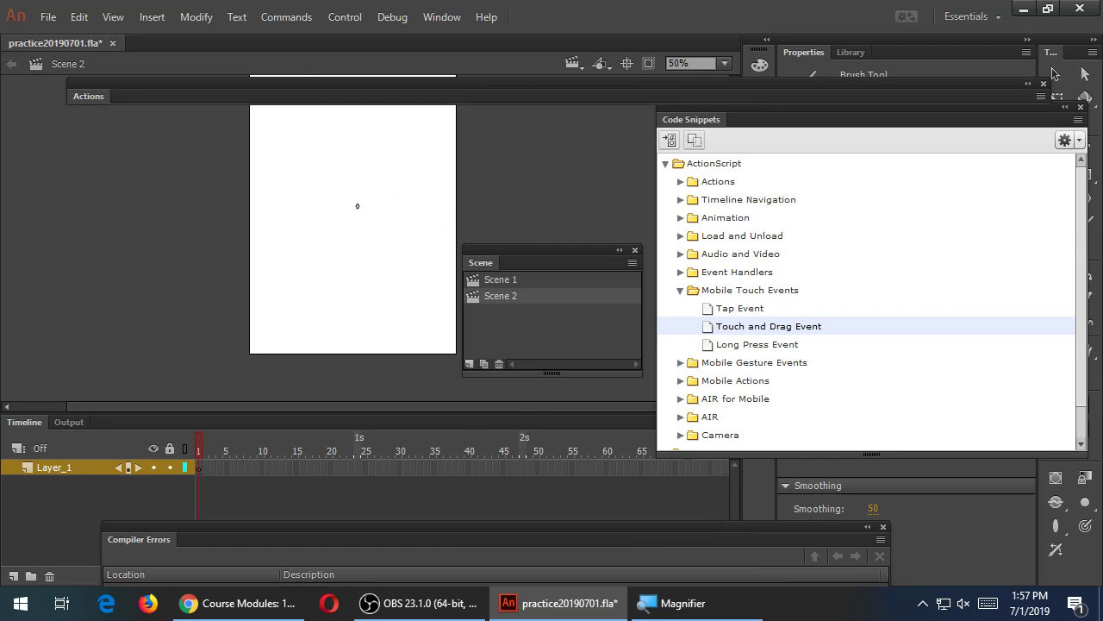
mouse_move(365, 175)
mouse_down()
mouse_move(313, 237)
mouse_move(378, 217)
mouse_move(375, 182)
mouse_move(346, 178)
mouse_move(324, 199)
mouse_move(376, 199)
mouse_move(373, 213)
mouse_move(344, 207)
mouse_move(325, 220)
mouse_move(315, 203)
mouse_move(348, 230)
mouse_up()
mouse_move(272, 263)
mouse_down()
mouse_move(277, 292)
mouse_move(309, 290)
mouse_move(314, 269)
mouse_move(315, 282)
mouse_move(333, 265)
mouse_move(345, 296)
mouse_move(339, 279)
mouse_move(361, 273)
mouse_move(382, 296)
mouse_up()
mouse_move(313, 319)
mouse_down()
mouse_move(340, 312)
mouse_move(339, 345)
mouse_move(362, 328)
mouse_move(359, 347)
mouse_move(376, 345)
mouse_up()
drag(369, 335, 376, 335)
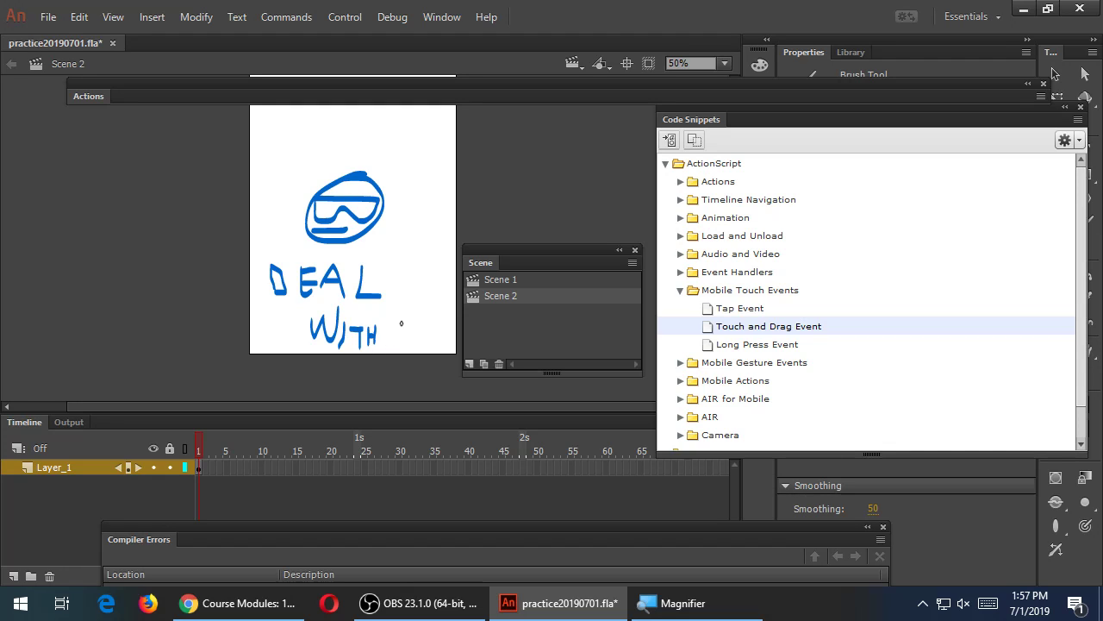
mouse_move(394, 327)
mouse_down()
mouse_move(393, 352)
mouse_move(417, 333)
mouse_move(406, 352)
mouse_up()
drag(429, 344, 430, 327)
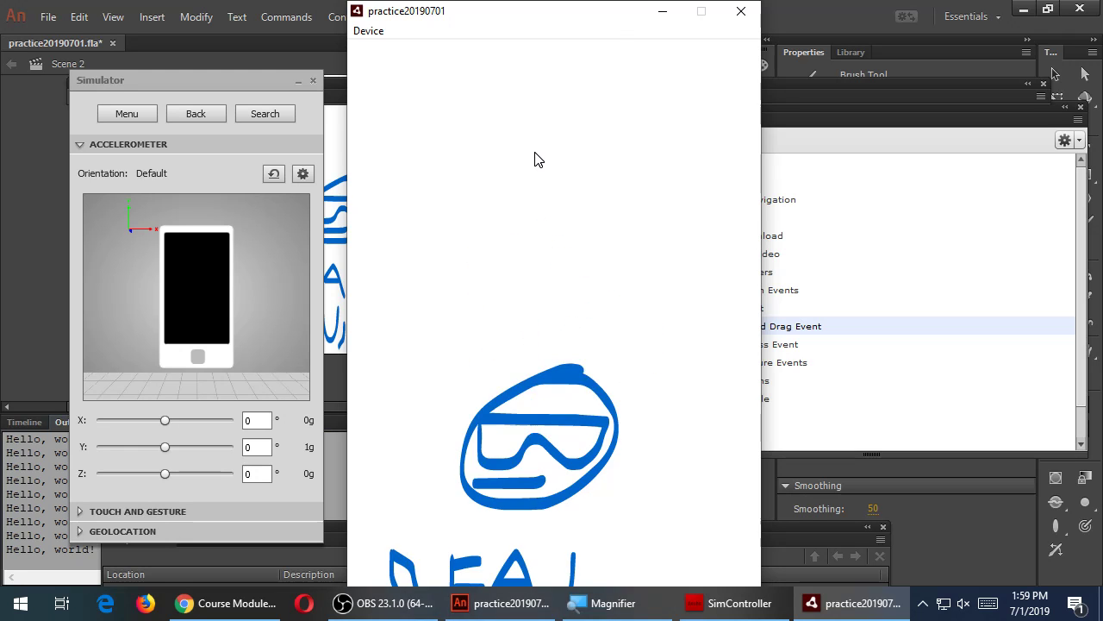
Close the running simulator preview, test the movie again to watch how the two scenes play, and close it
click(744, 12)
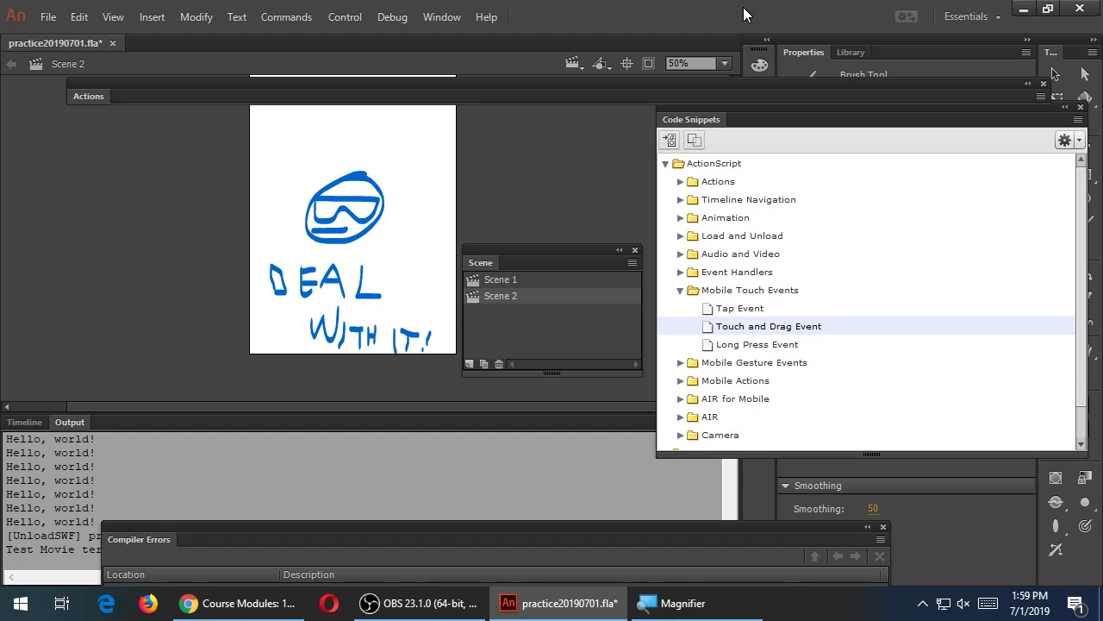
key(ctrl+Return)
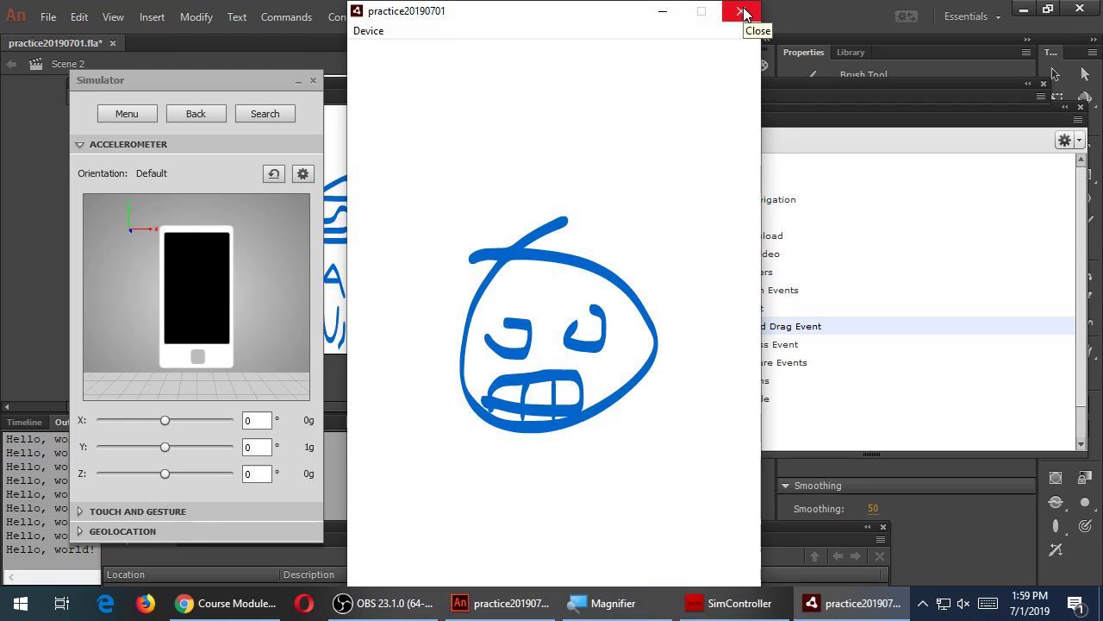
click(743, 11)
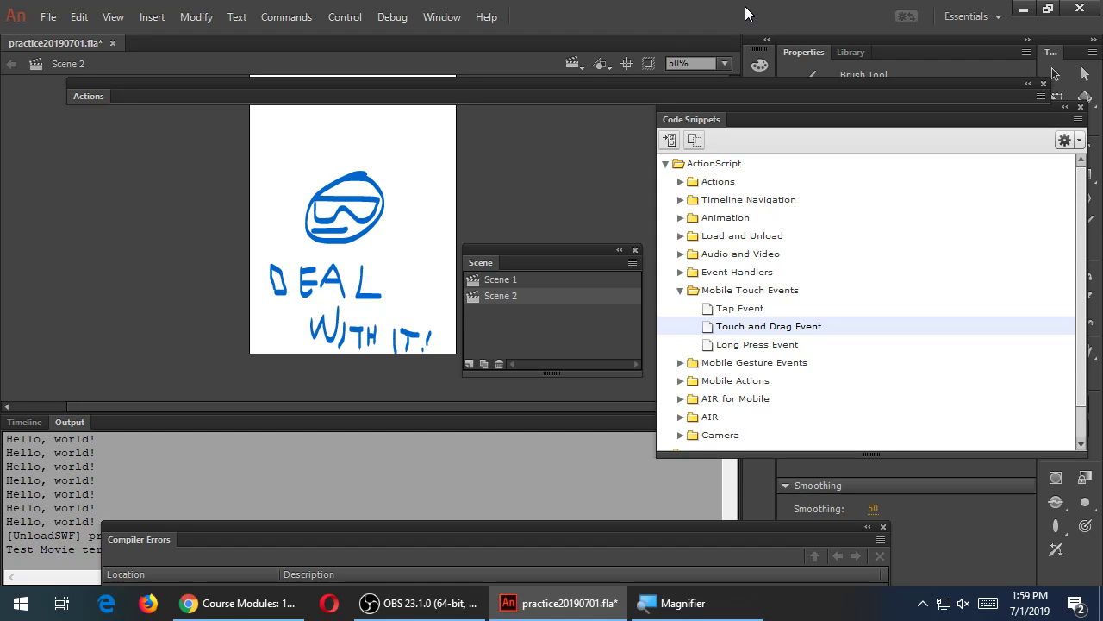
Return to Scene 1 and append a stop(); command on line 28, at the end of its Actions layer script
click(572, 64)
click(581, 81)
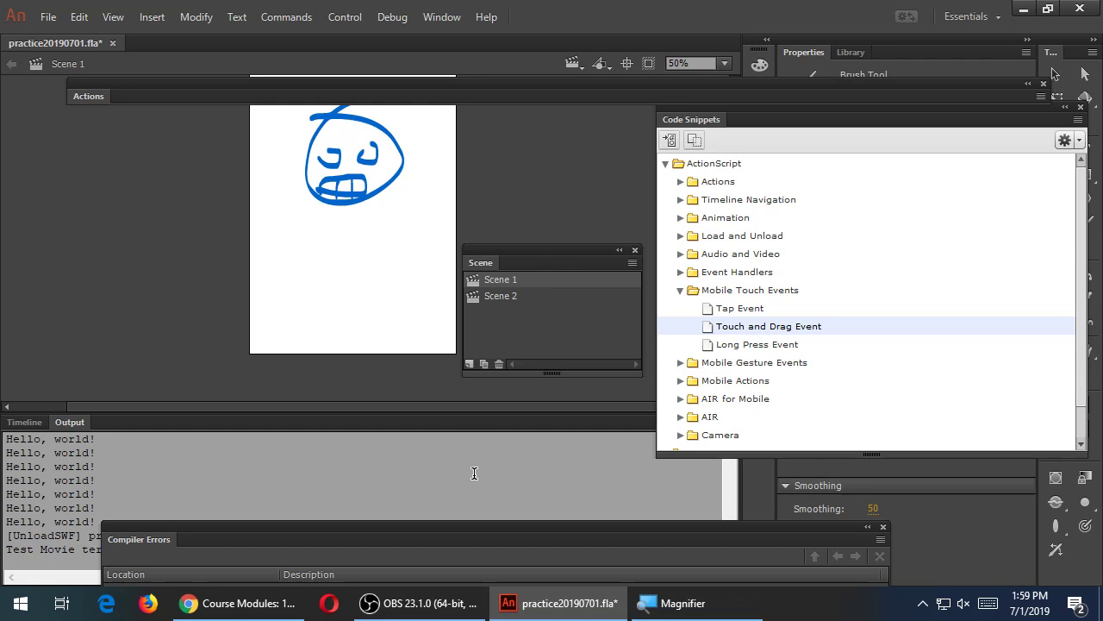
click(490, 284)
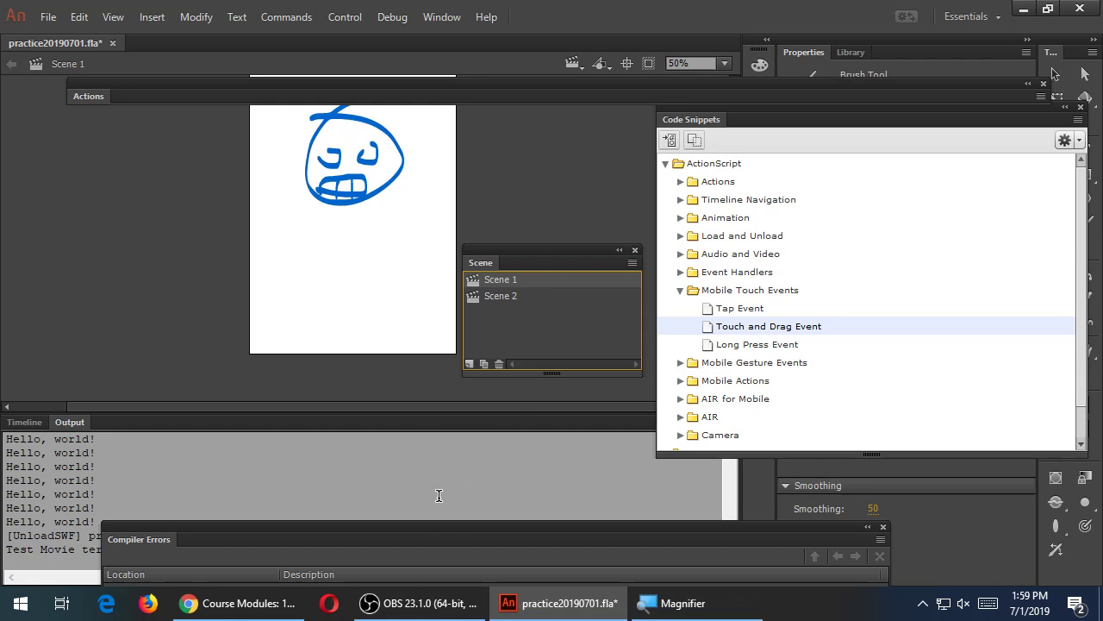
click(24, 424)
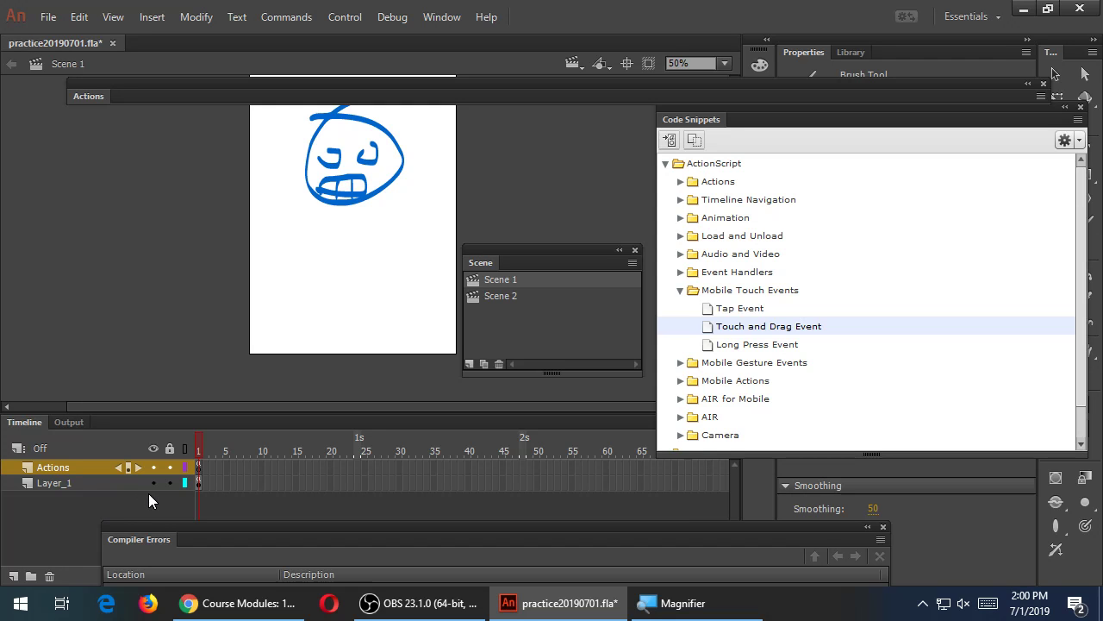
click(198, 466)
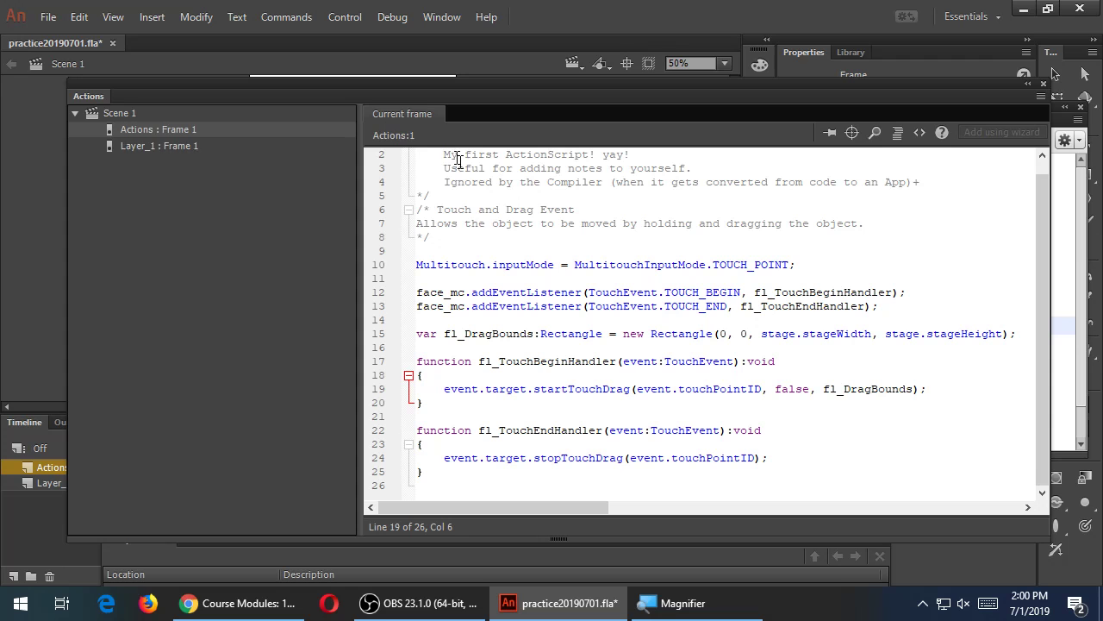
key(ctrl+End)
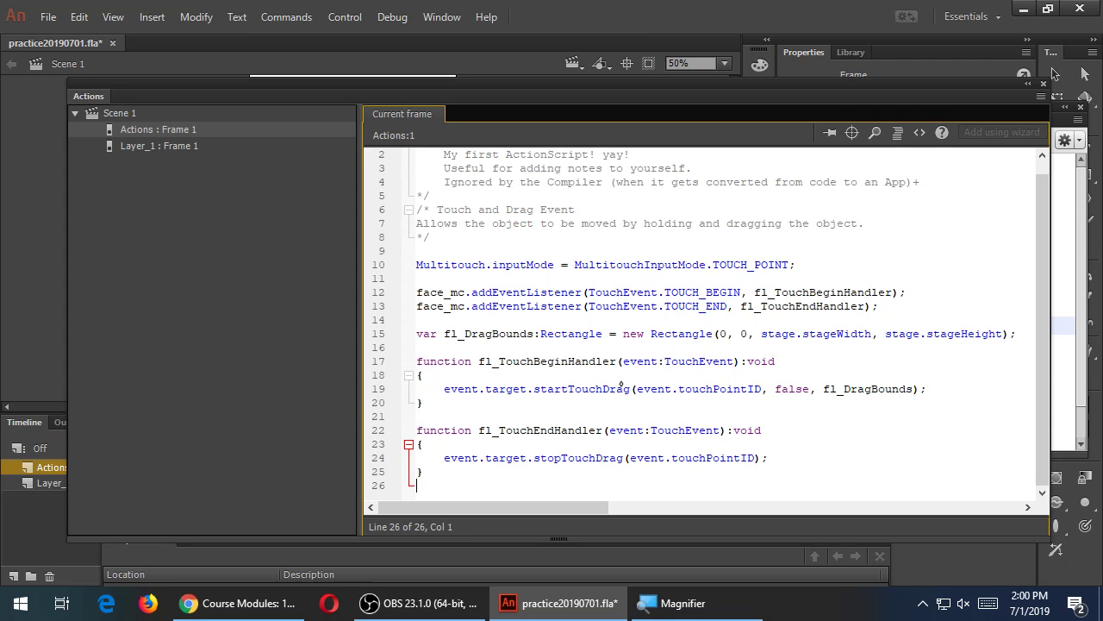
key(Return)
key(Return)
key(super+plus)
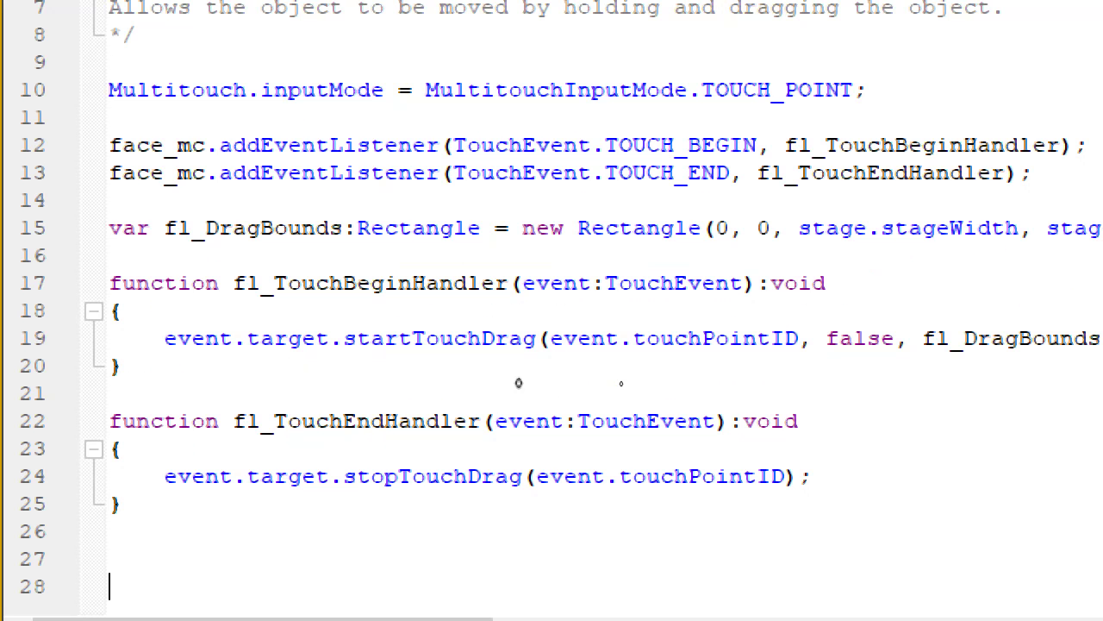
text(stop();)
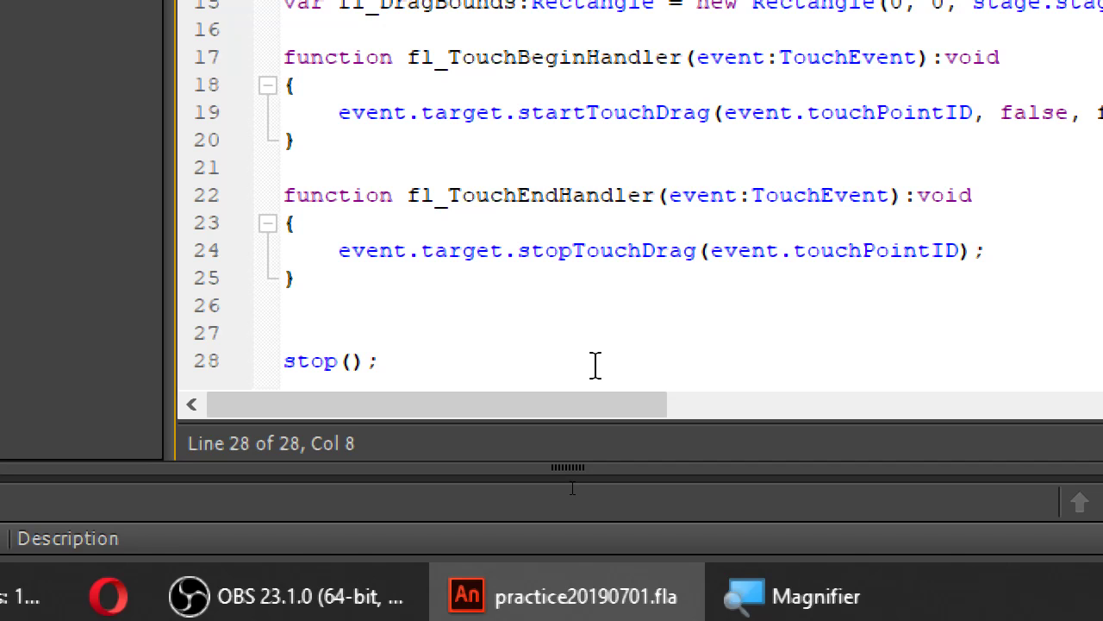
key(super+minus)
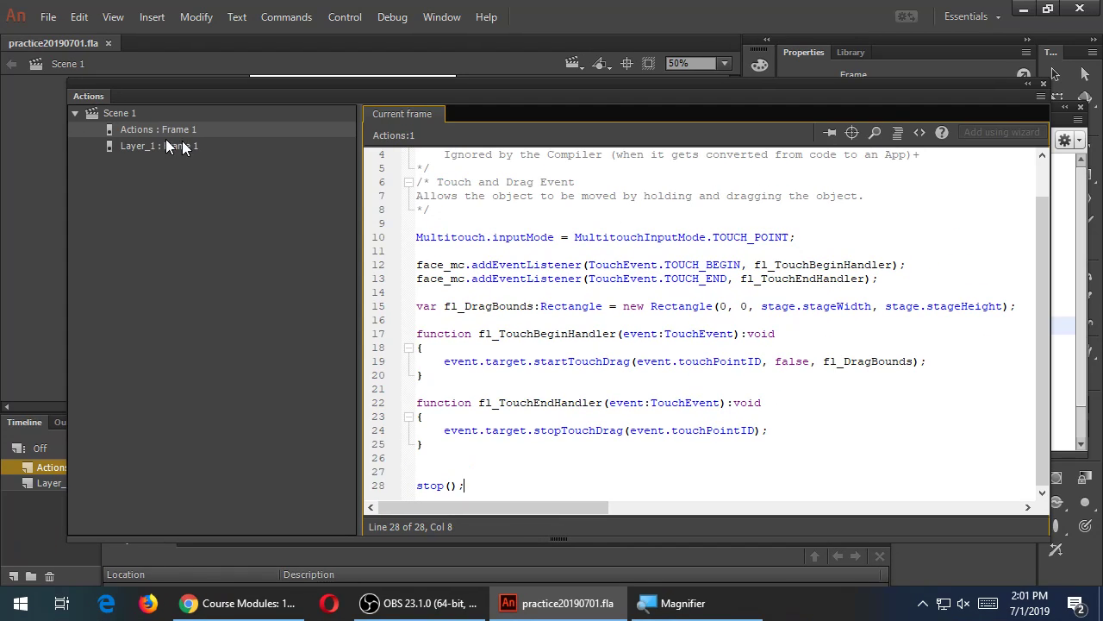
Add a new layer named "Actions" above Layer_1 in Scene 2
double_click(108, 98)
click(506, 297)
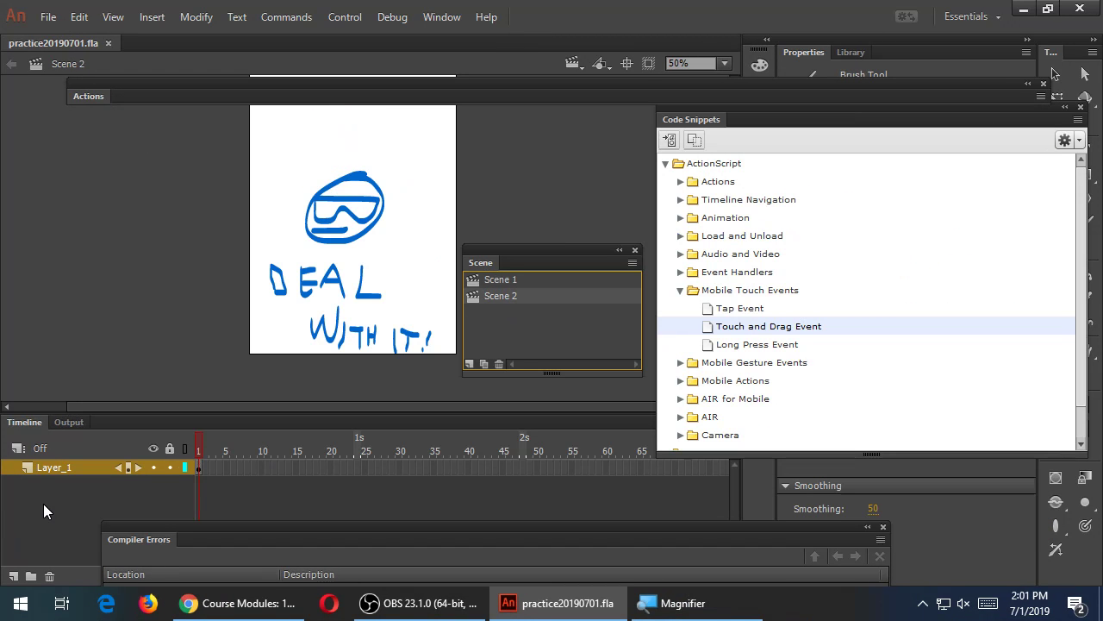
click(14, 576)
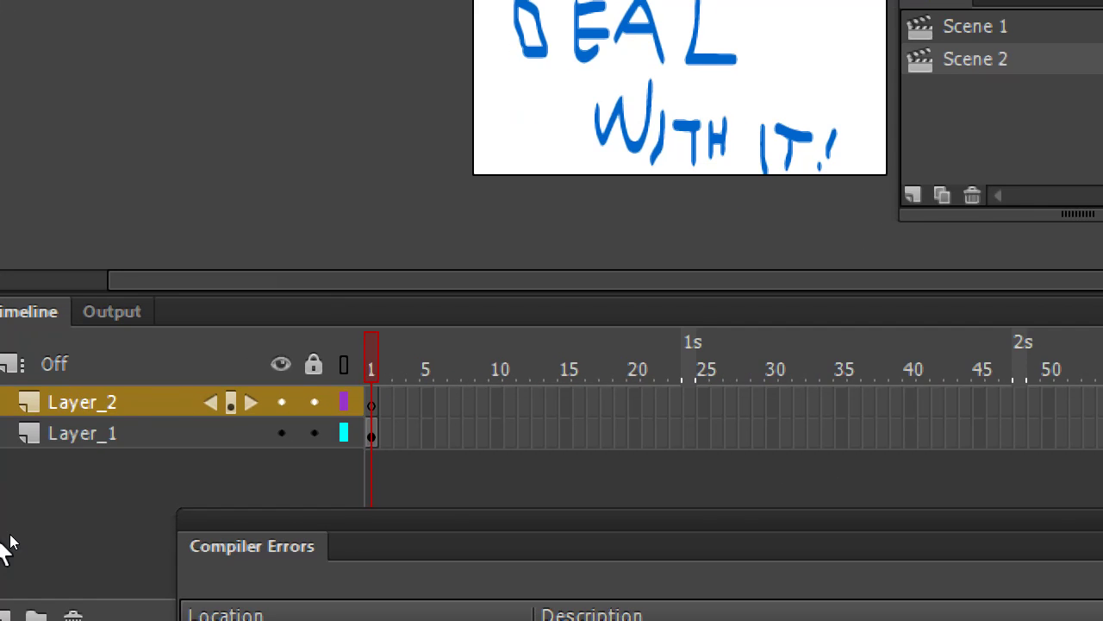
double_click(95, 400)
text(Actions)
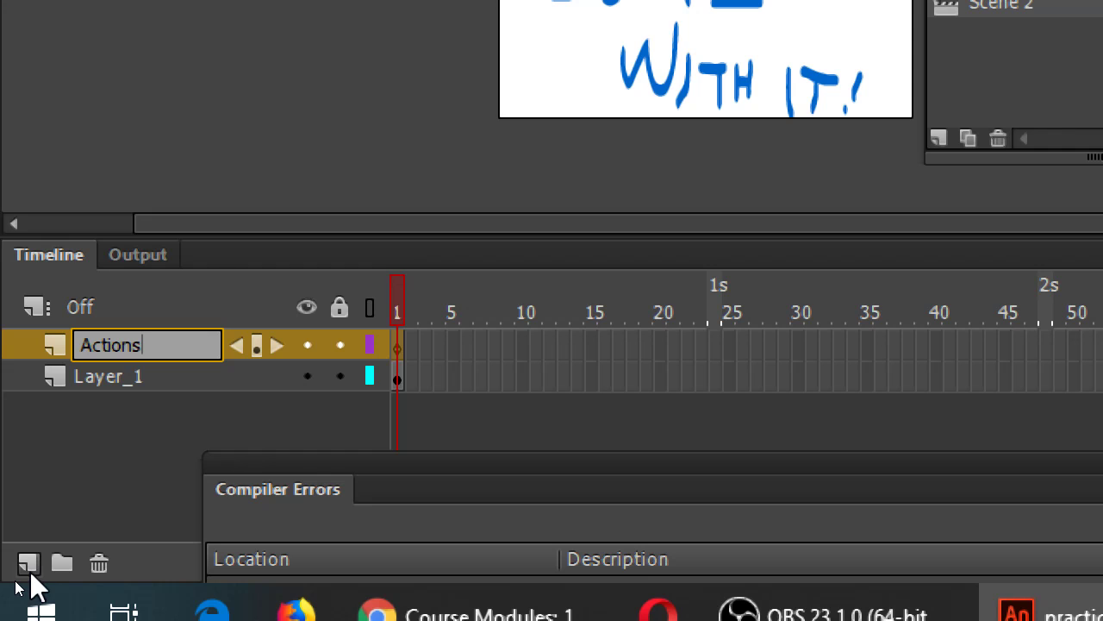
key(Return)
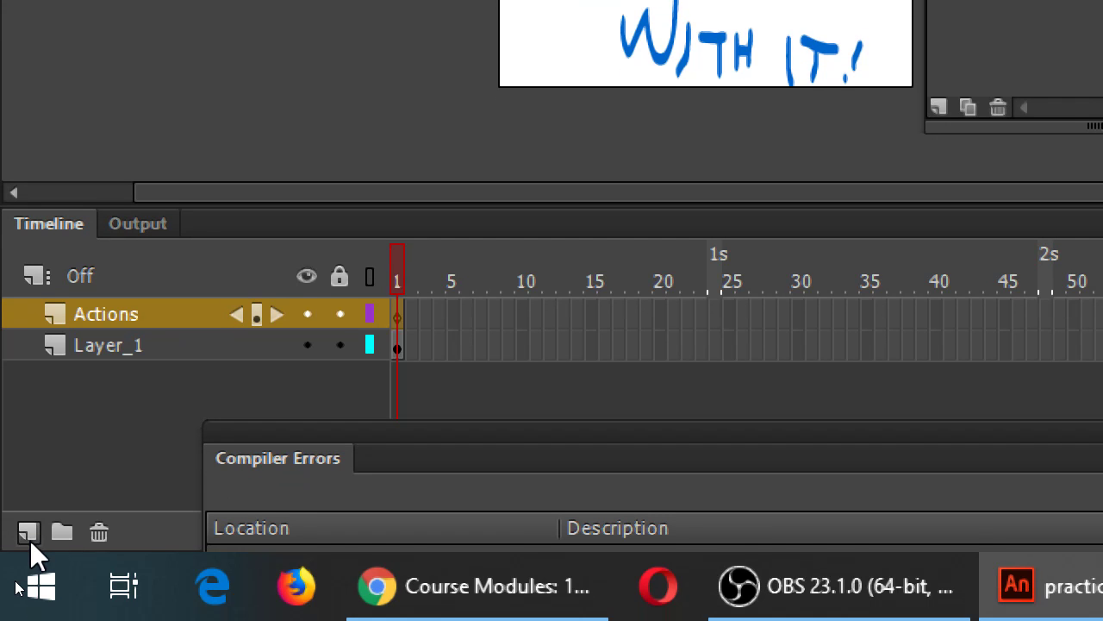
Script stop(); on the Actions layer of Scene 2 with the comment "/* Basic command to stop the Playhead here */" and save the file
key(F9)
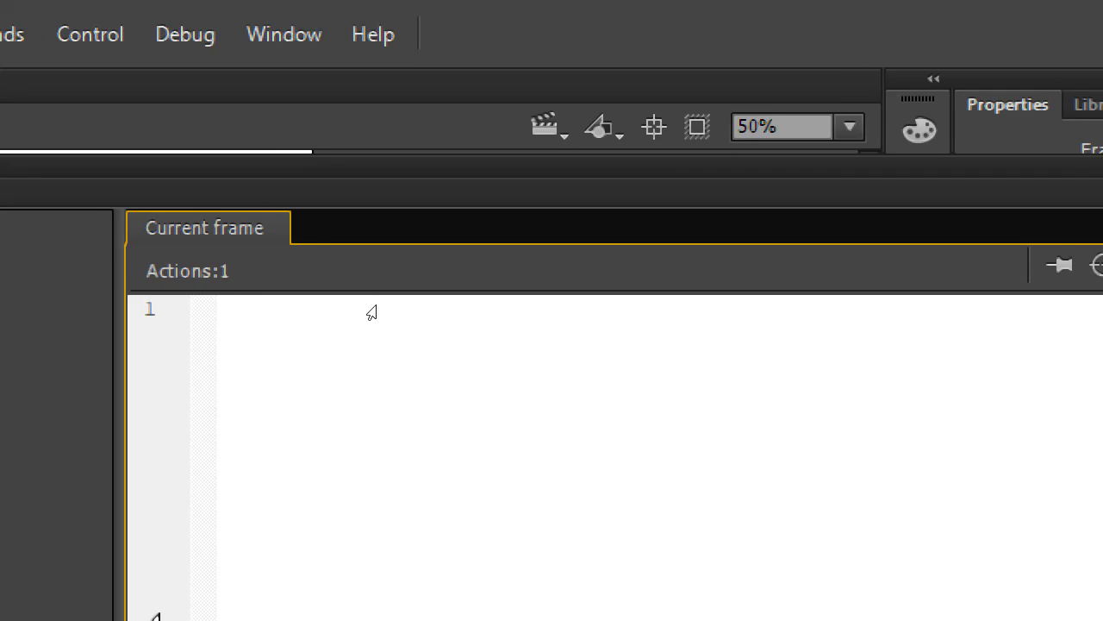
text(stop(); ?)
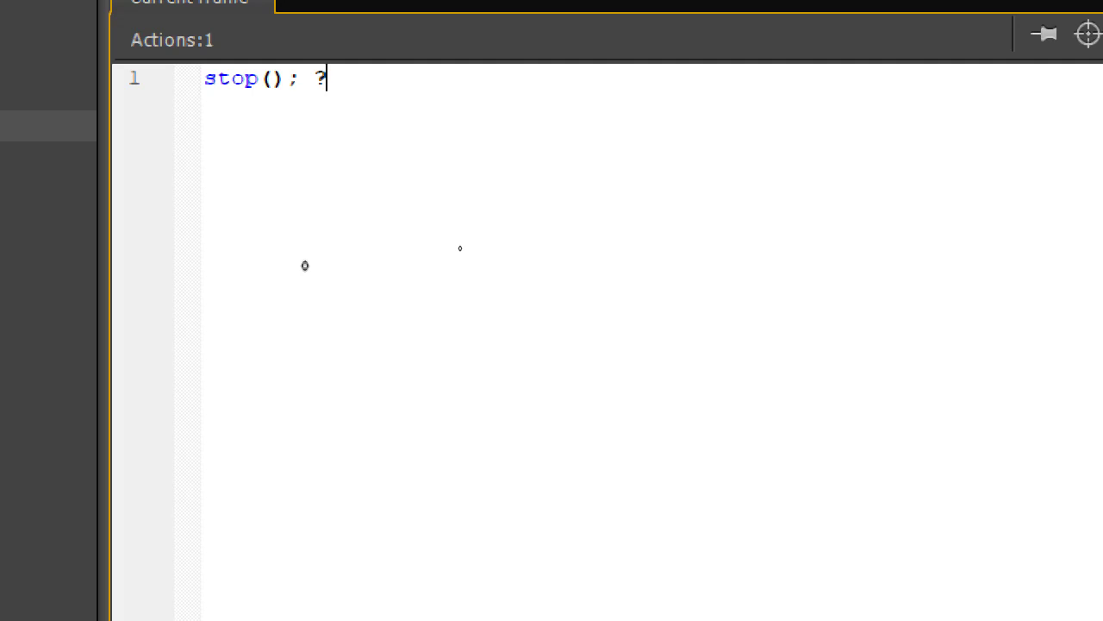
text(/* *.)
key(BackSpace)
text(/)
key(Left)
key(Left)
key(Left)
text(Basic command to stop the Playhead here)
key(ctrl+s)
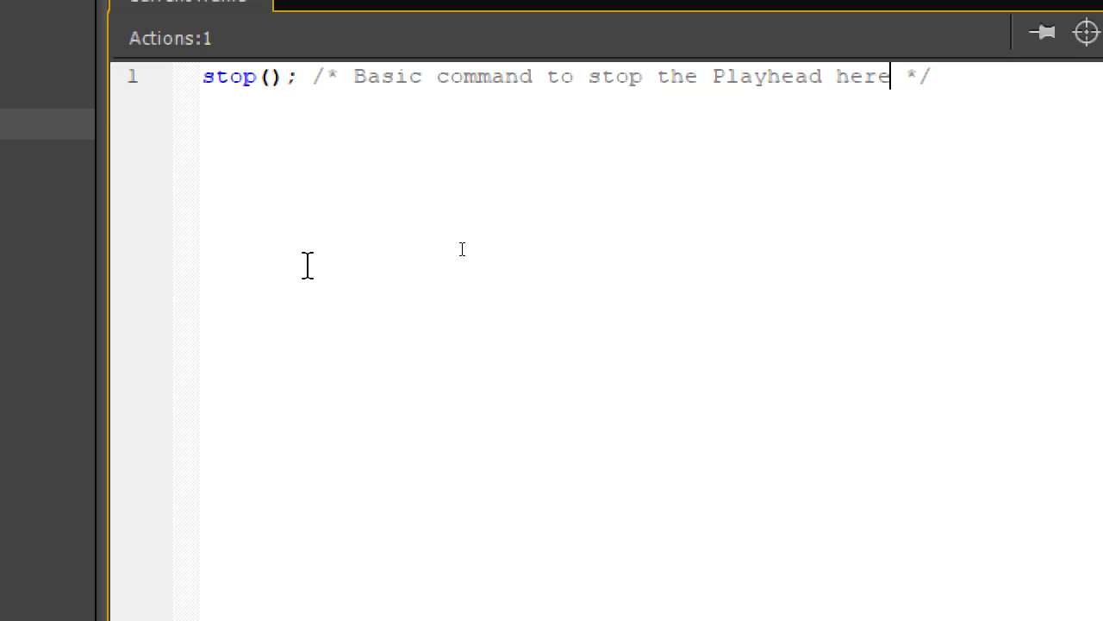
key(super+minus)
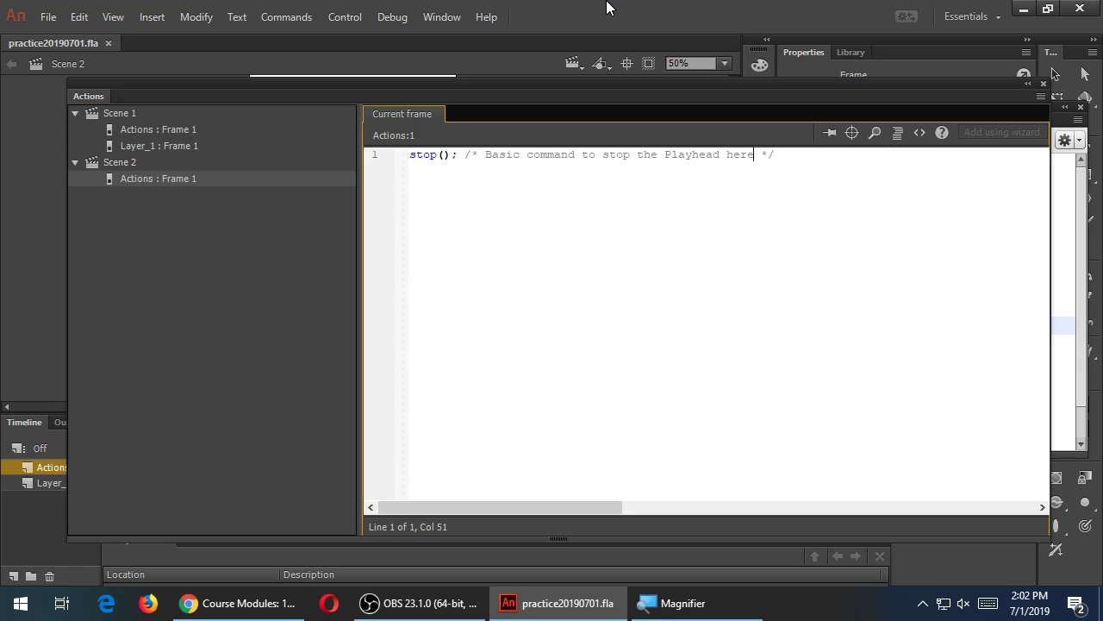
Run two debug sessions of the movie to check that playback stays on the first scene, closing the preview each time
click(392, 17)
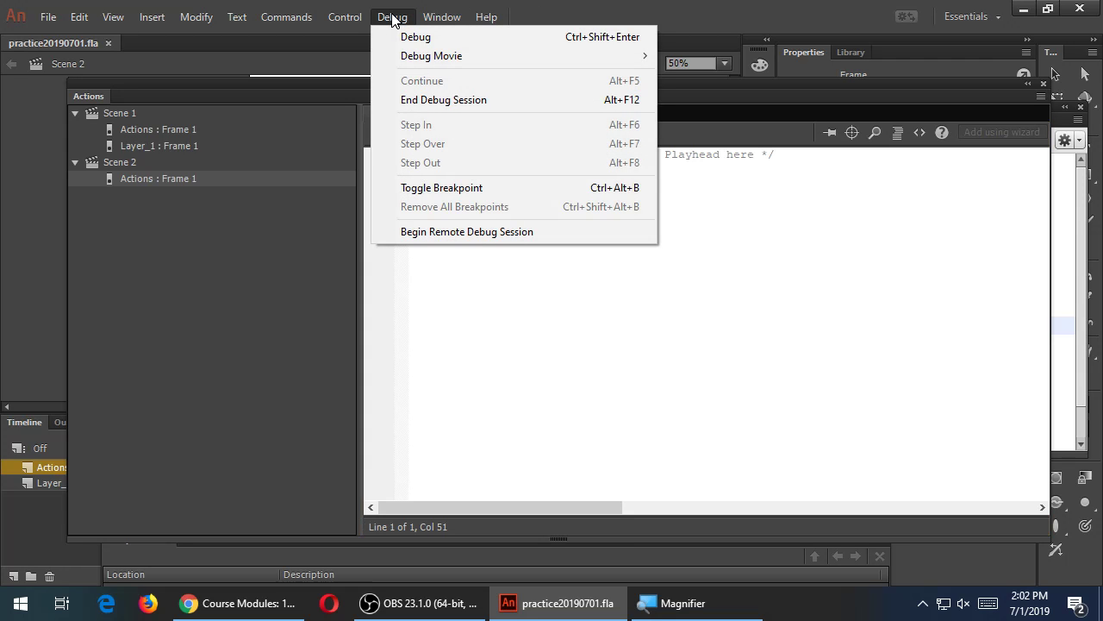
click(407, 35)
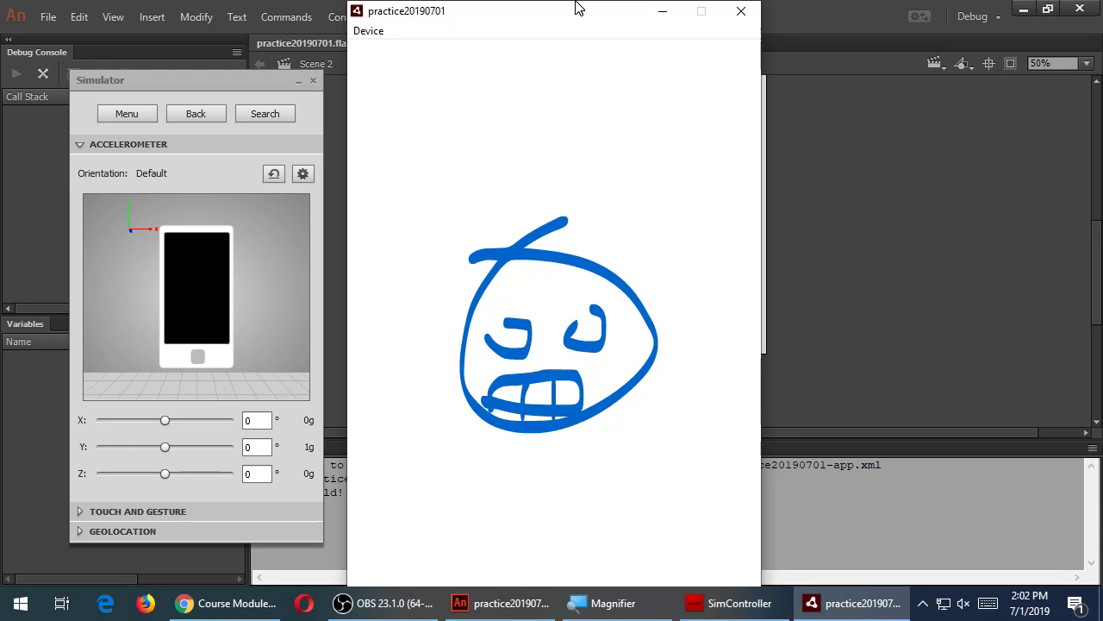
click(740, 10)
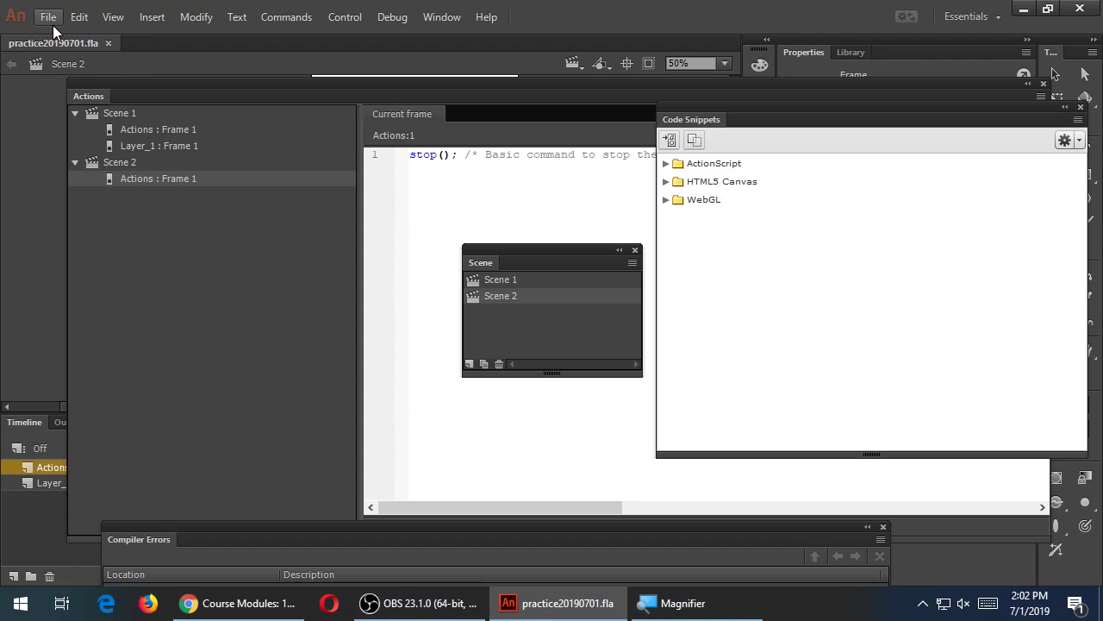
click(388, 21)
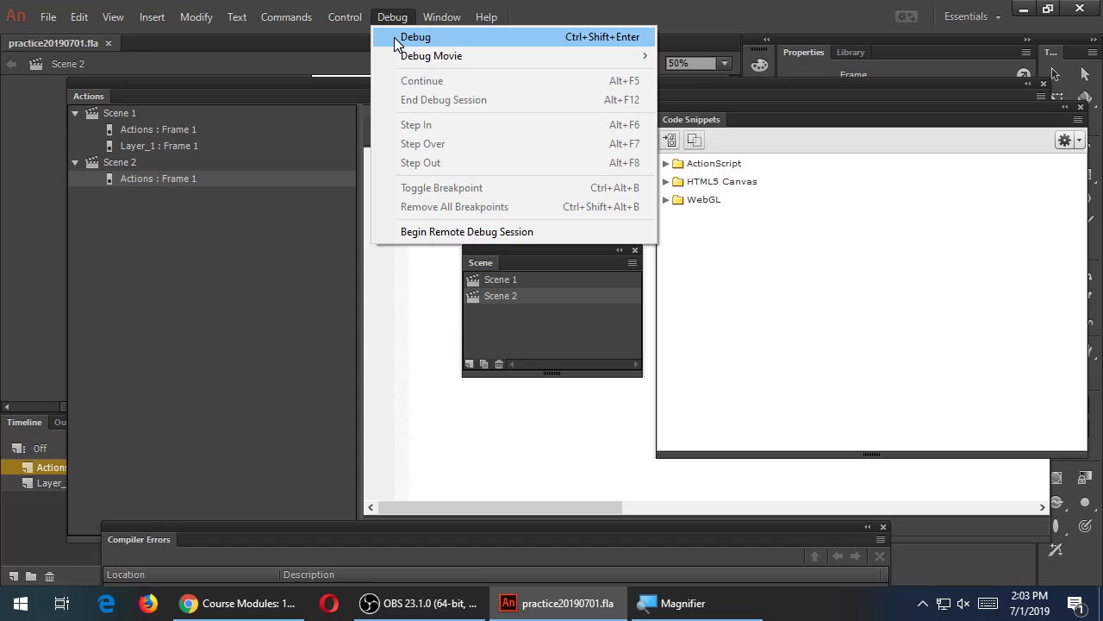
click(394, 37)
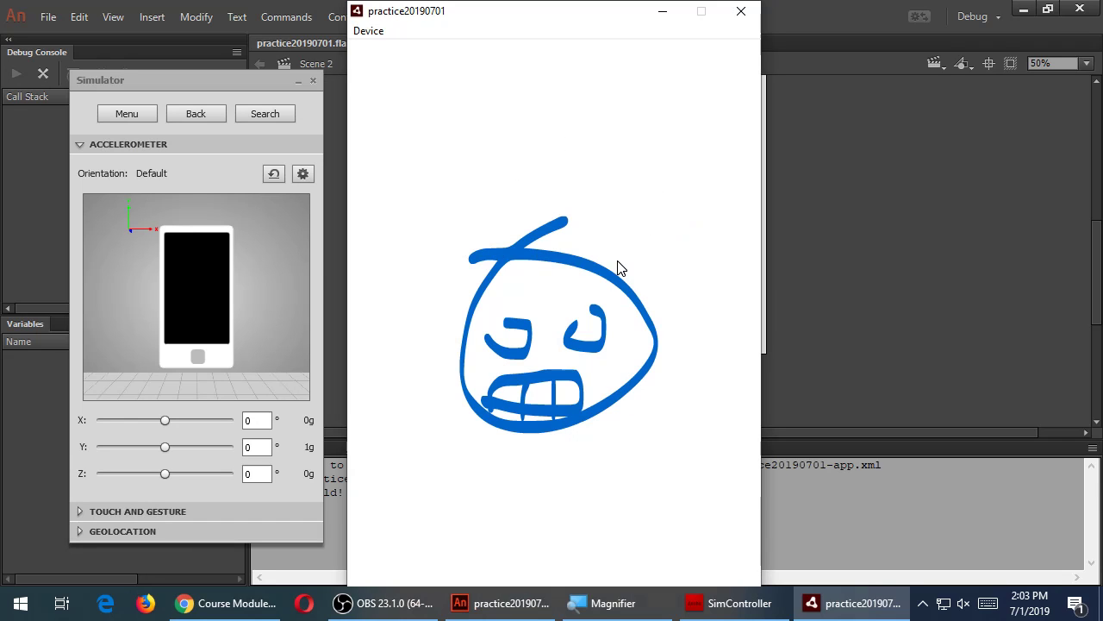
click(741, 11)
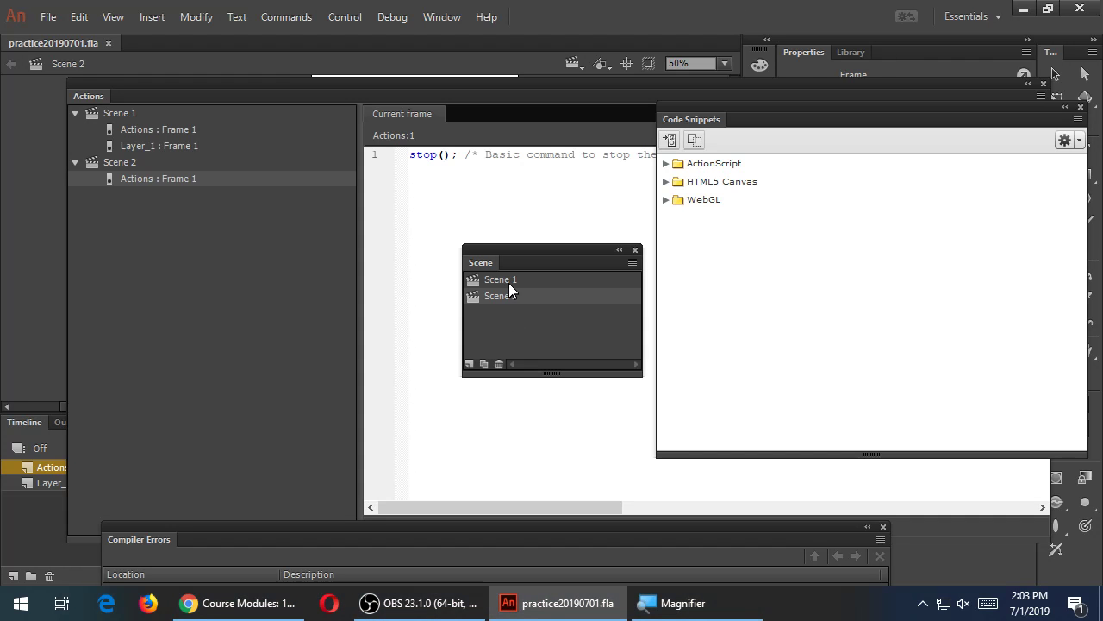
Switch back and forth between the two scenes, ending on Scene 1, and collapse the script editor to reveal the stage
click(508, 285)
click(510, 291)
click(508, 284)
click(508, 291)
click(508, 284)
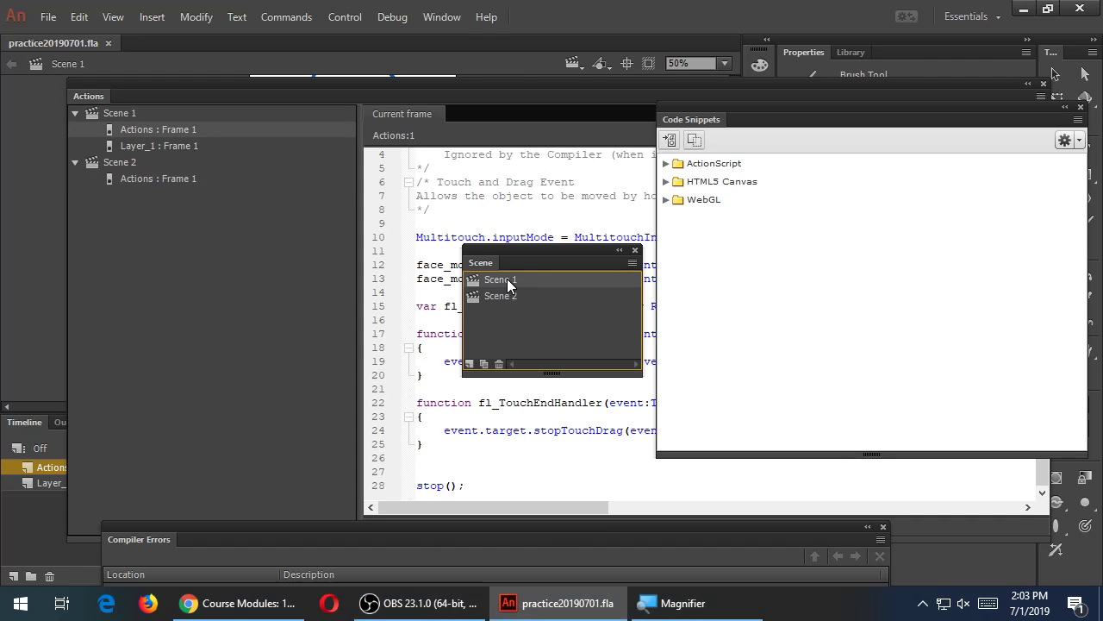
double_click(97, 92)
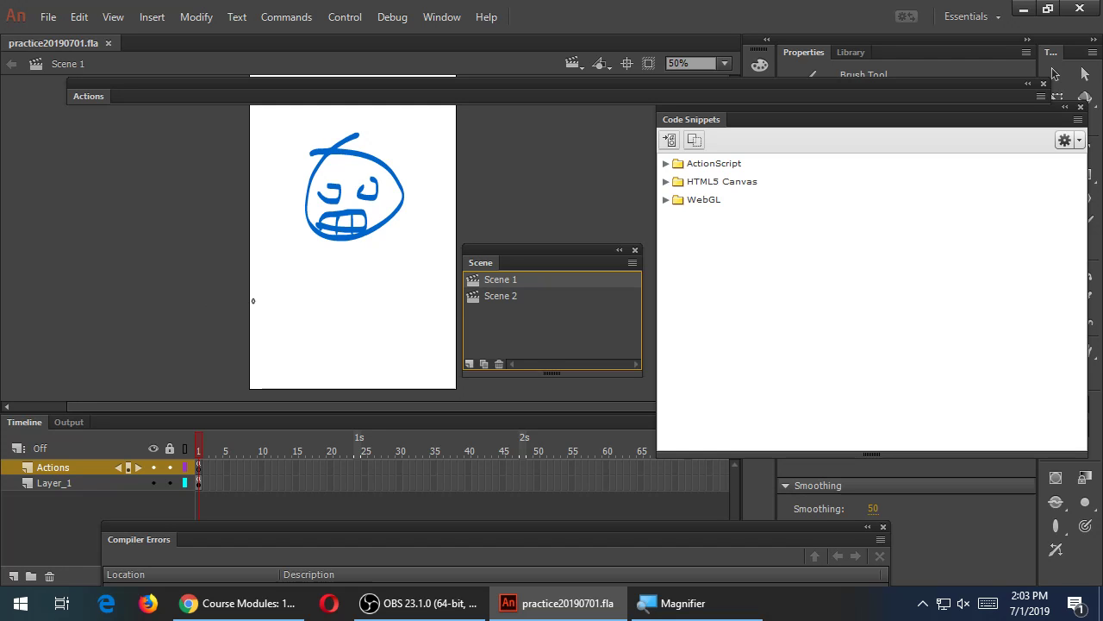
Browse the ActionScript code snippets, looking through the Timeline Navigation, Mobile Touch Events, Mobile Gesture Events and Mobile Actions categories
click(666, 164)
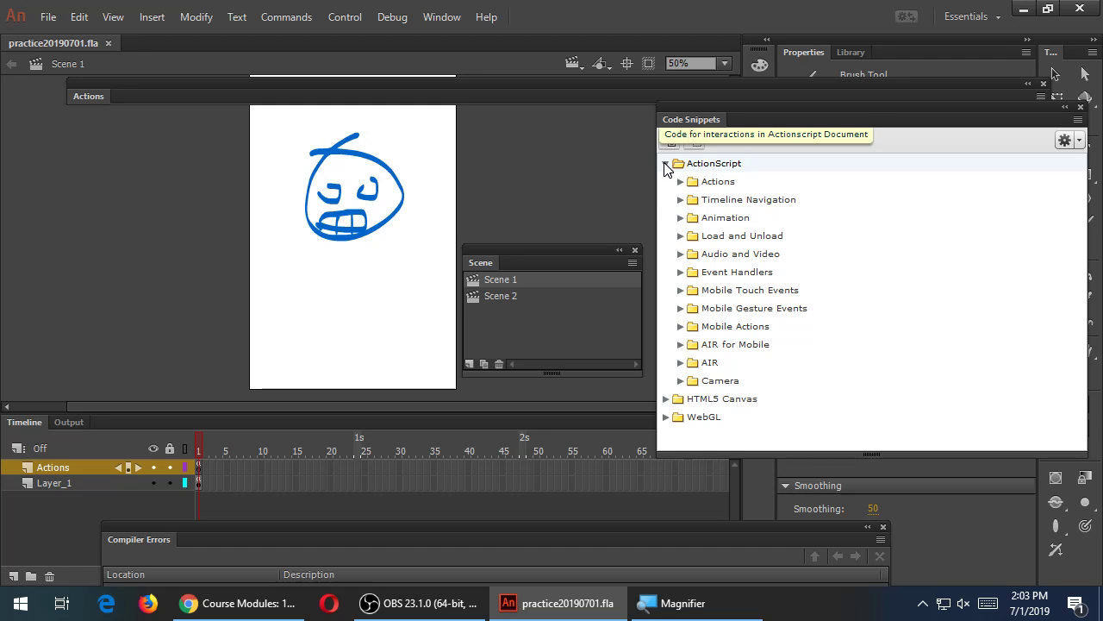
click(680, 201)
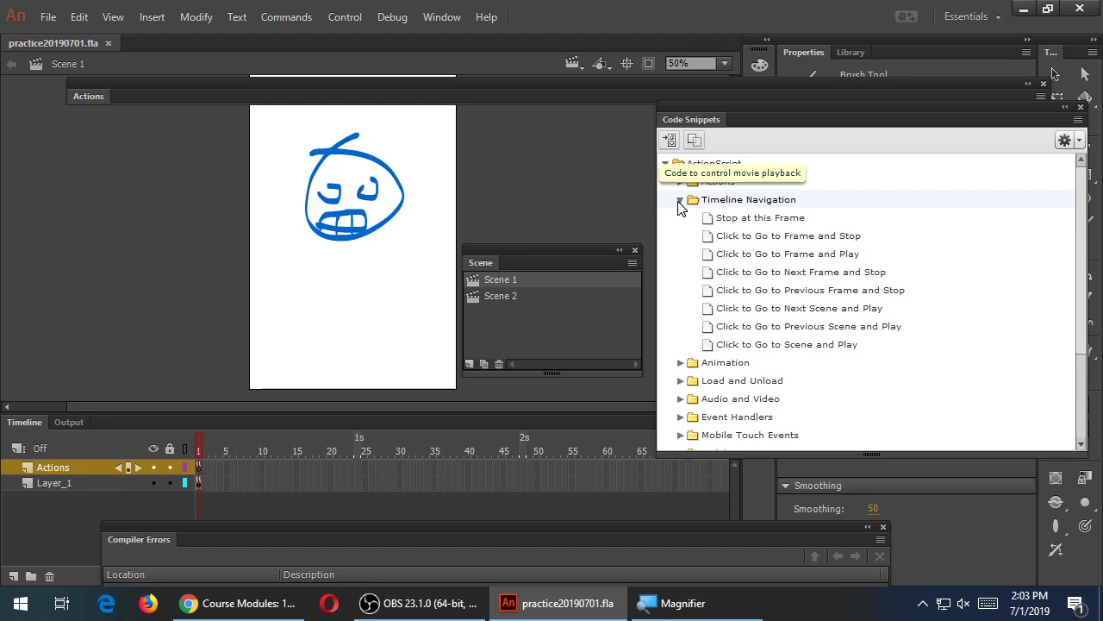
click(680, 200)
click(680, 290)
click(680, 291)
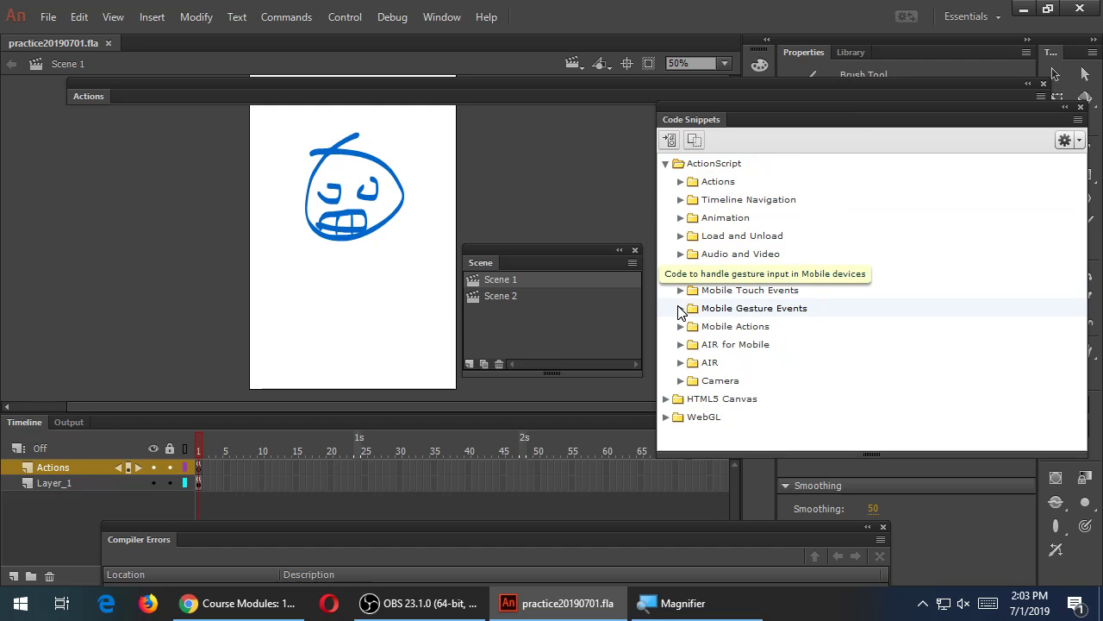
click(680, 309)
click(680, 308)
click(680, 327)
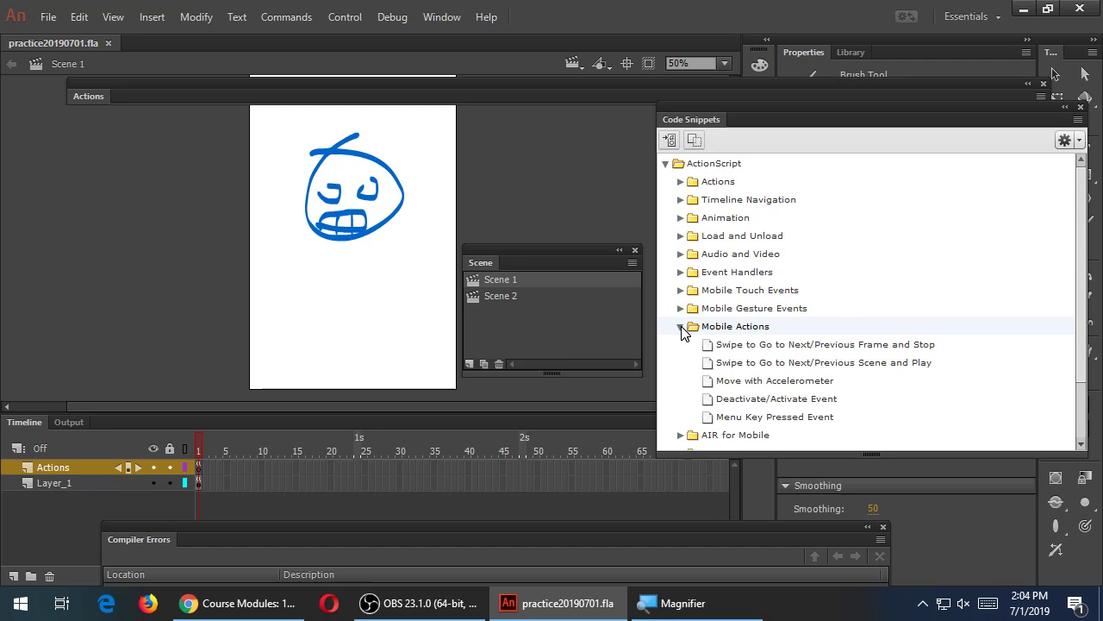
click(681, 327)
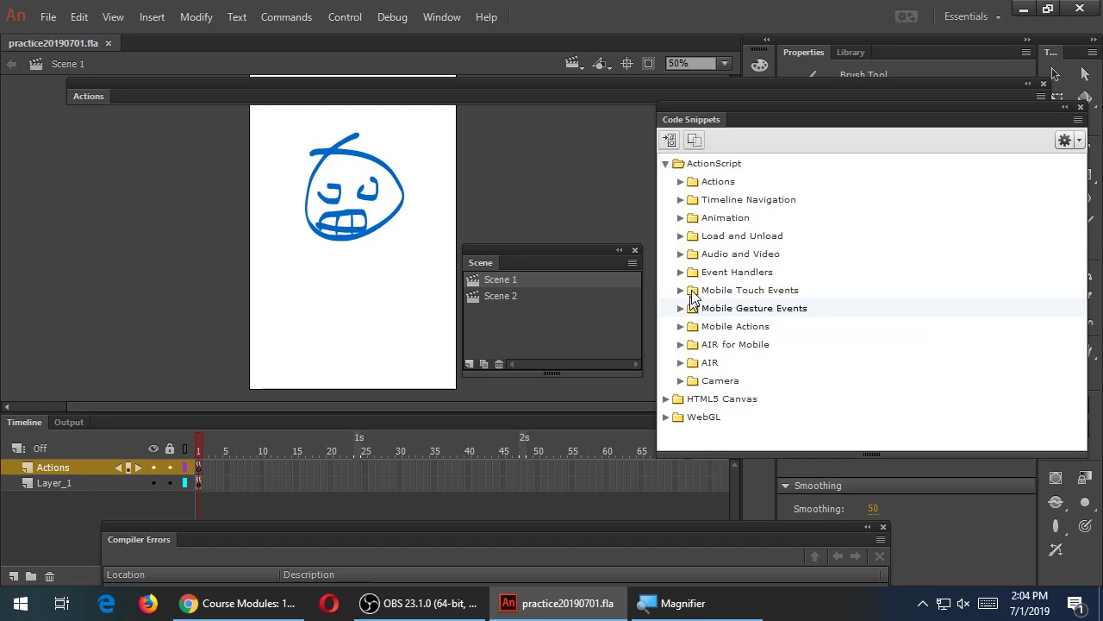
click(681, 200)
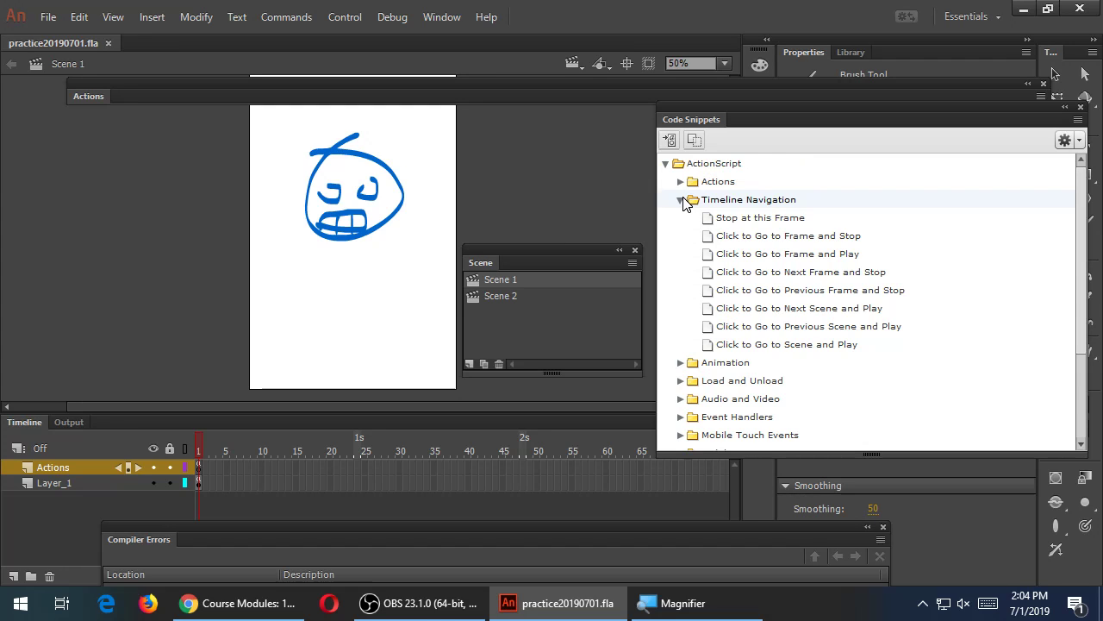
click(681, 200)
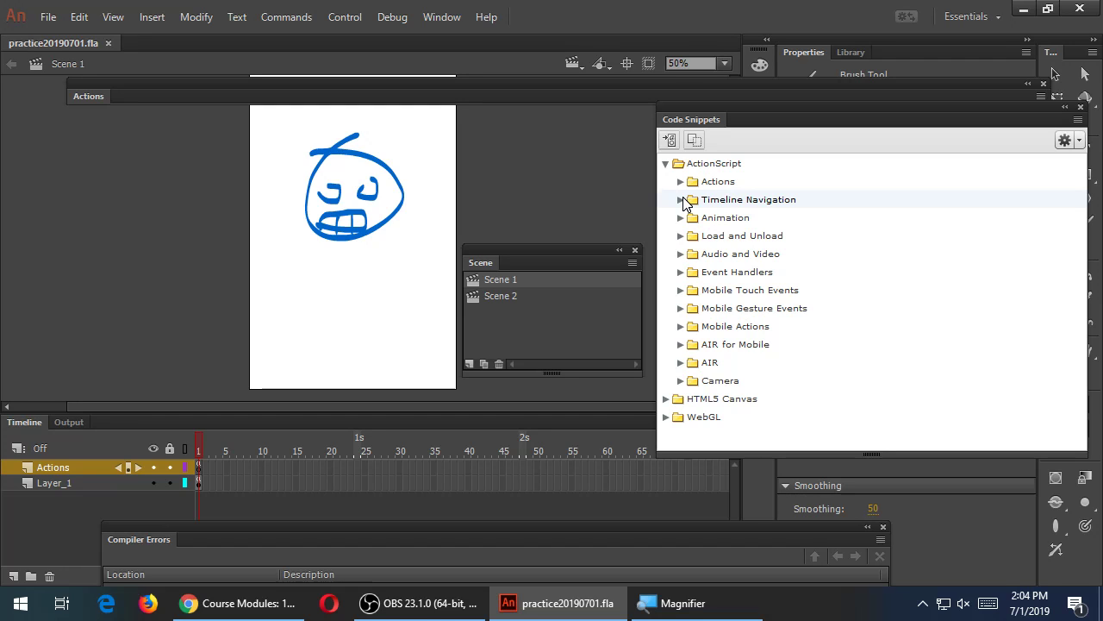
Examine the individual snippets for mobile touch events, gesture events and mobile actions, looking for one that changes scenes
click(680, 291)
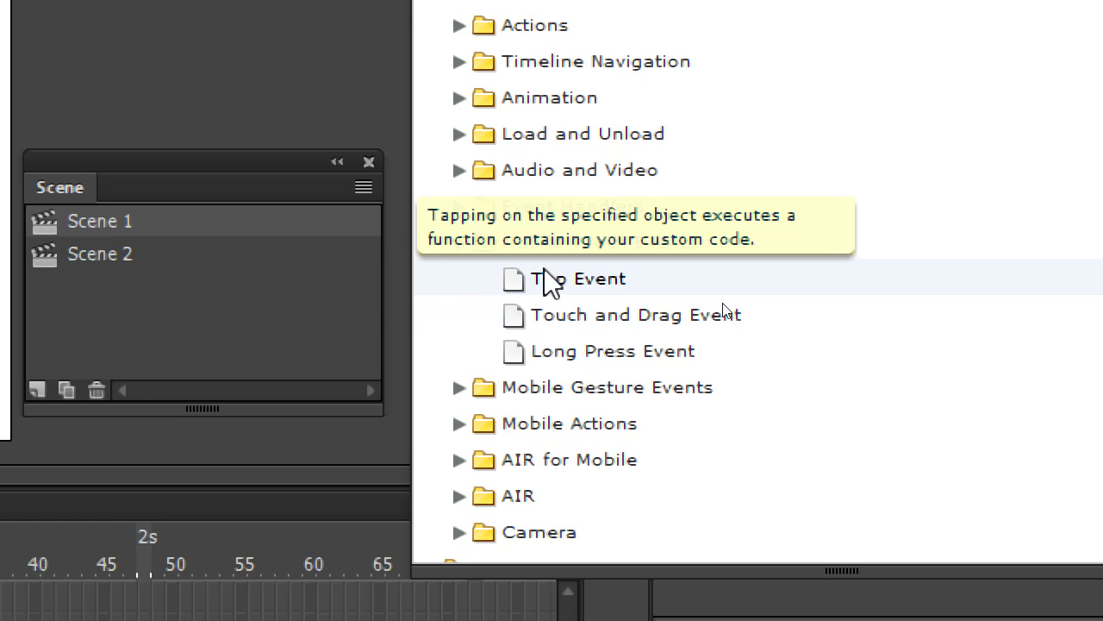
click(455, 240)
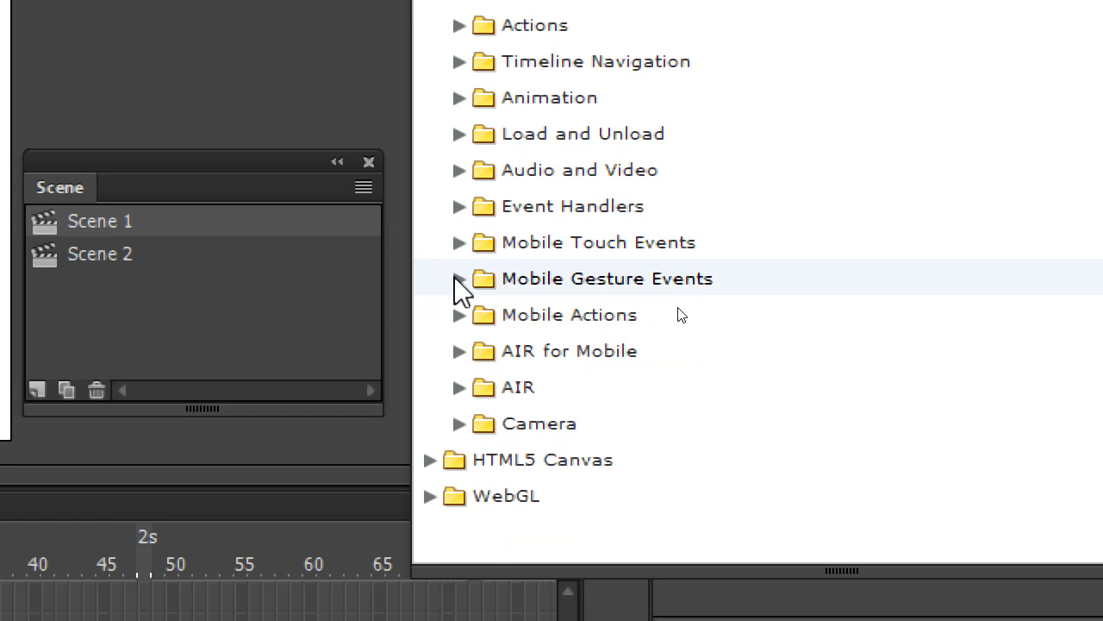
click(456, 278)
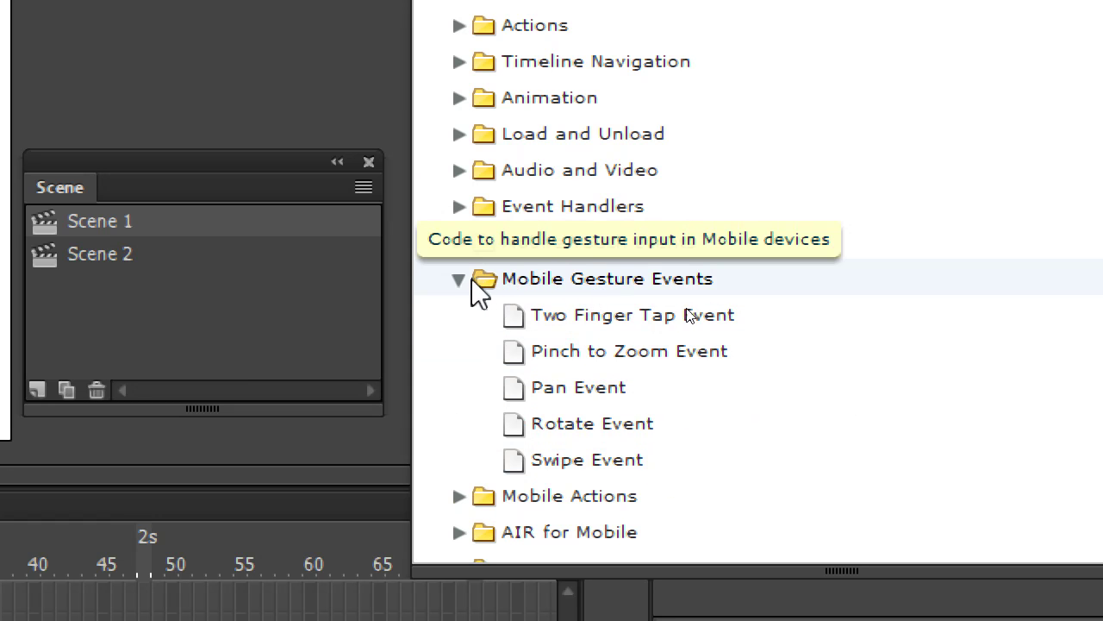
click(459, 278)
click(459, 316)
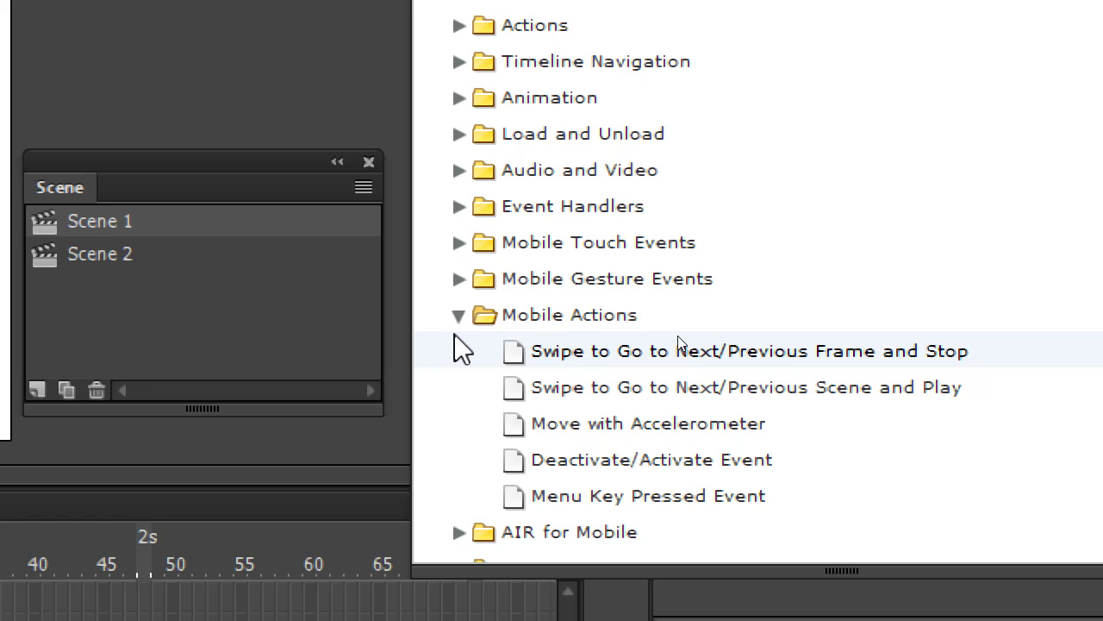
key(super+minus)
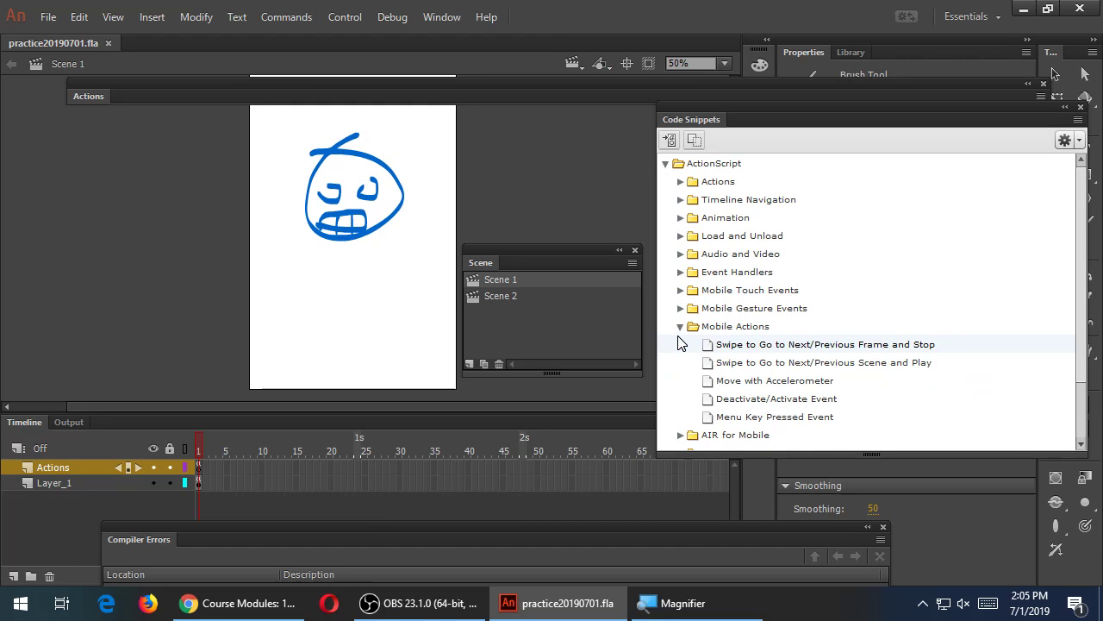
Add the Mobile Actions snippet "Swipe to Go to Next/Previous Scene and Play" to Scene 1's Actions layer script
click(681, 201)
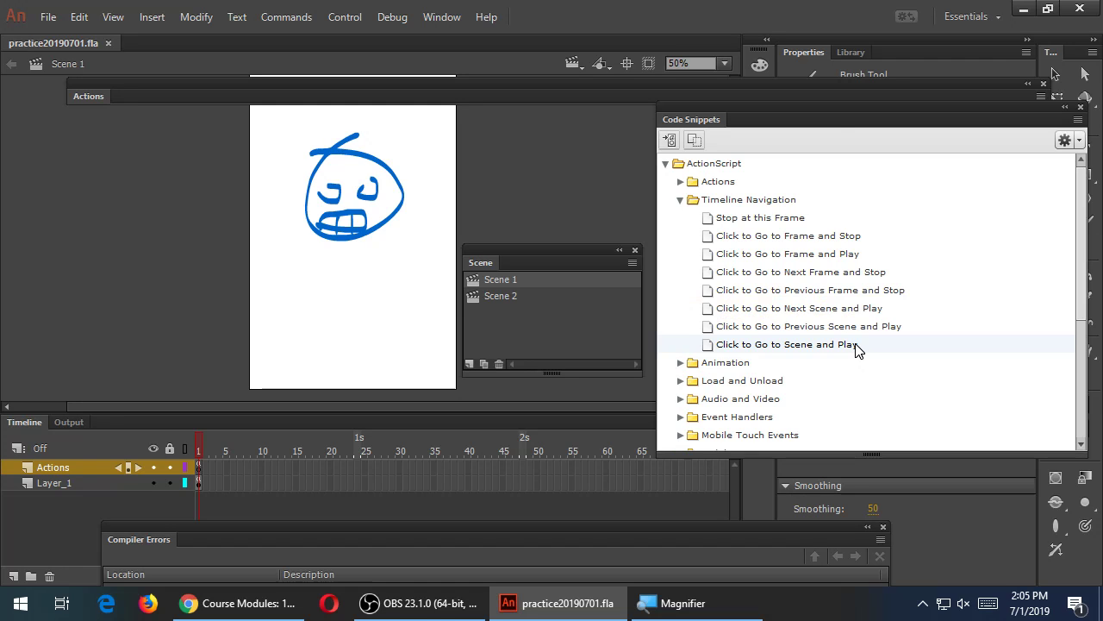
click(680, 199)
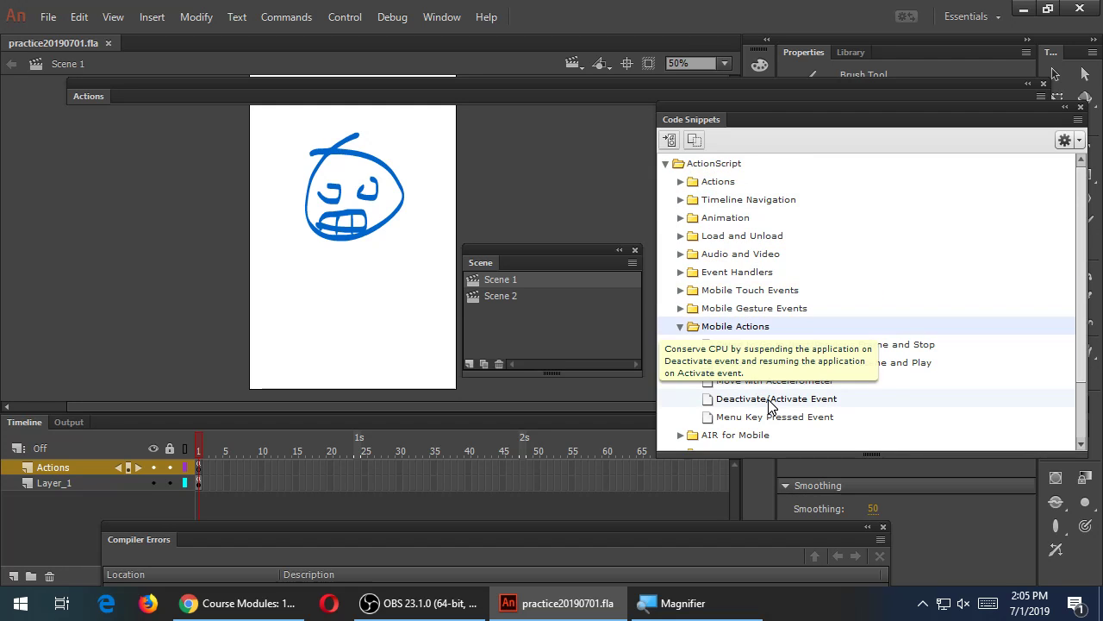
mouse_move(793, 381)
mouse_move(836, 366)
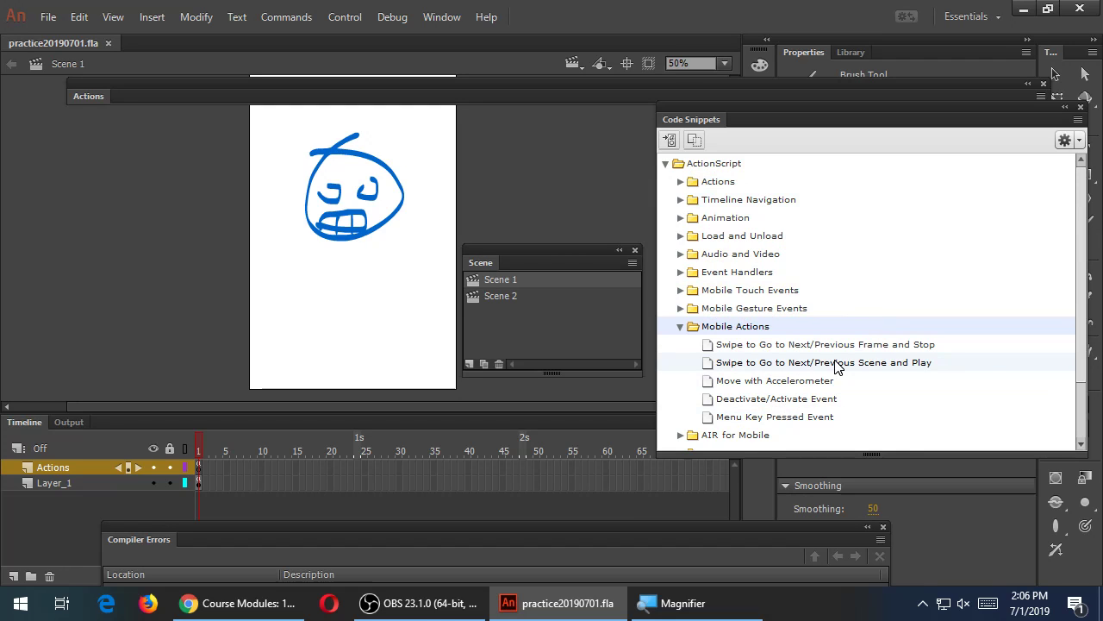
mouse_move(946, 368)
double_click(875, 368)
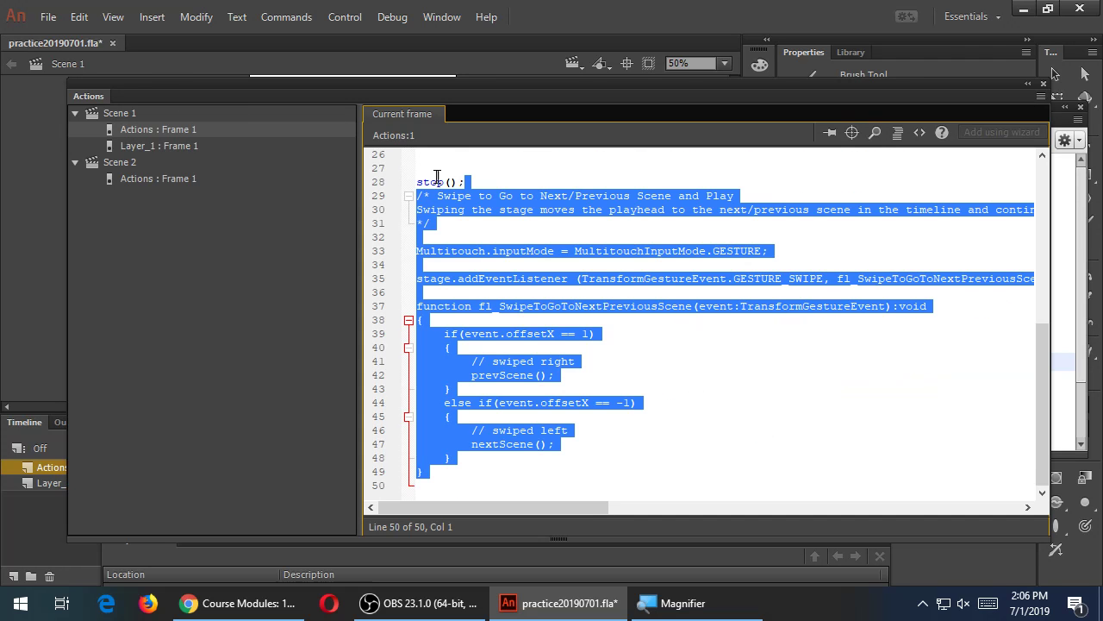
Read through Scene 1's whole script, from the opening comments to the newly added swipe code
double_click(89, 96)
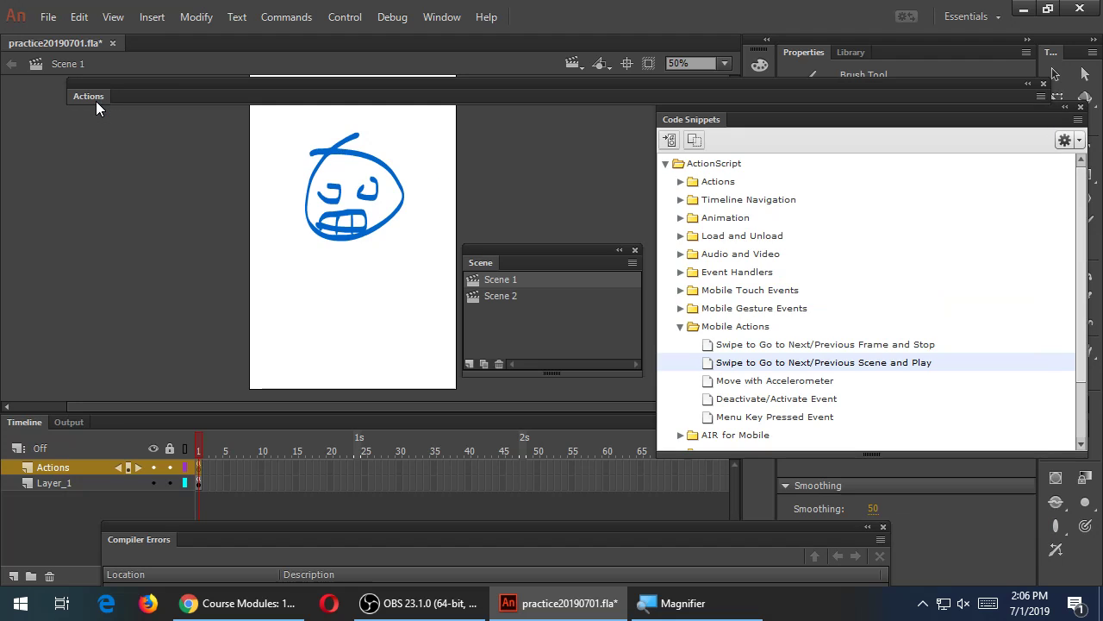
double_click(96, 101)
scroll(585, 375, up, 5)
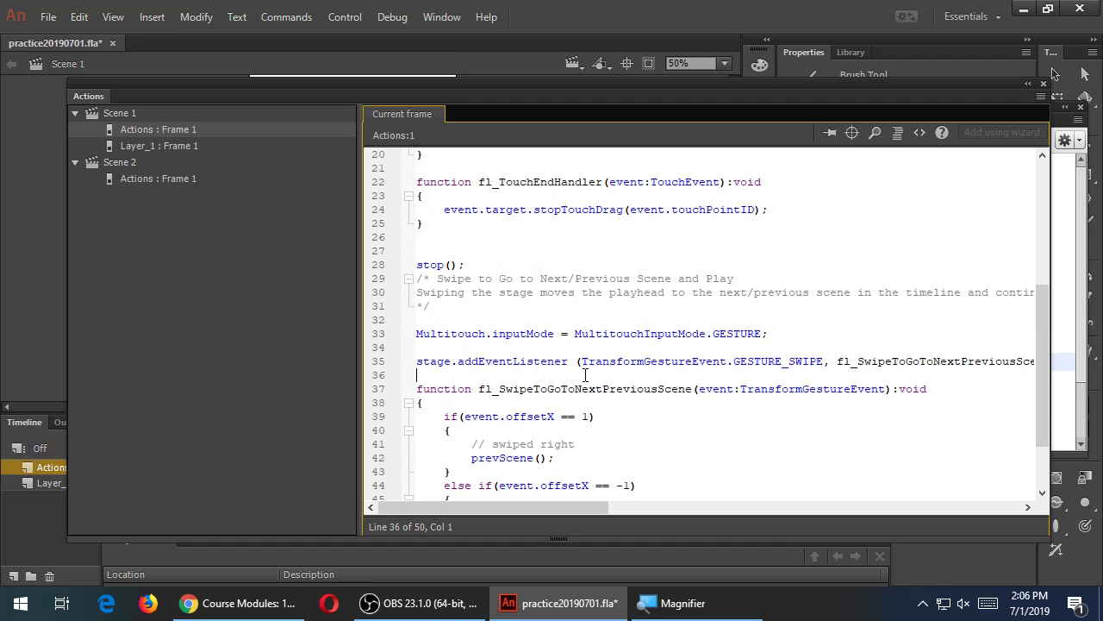
scroll(585, 375, down, 5)
scroll(585, 375, up, 8)
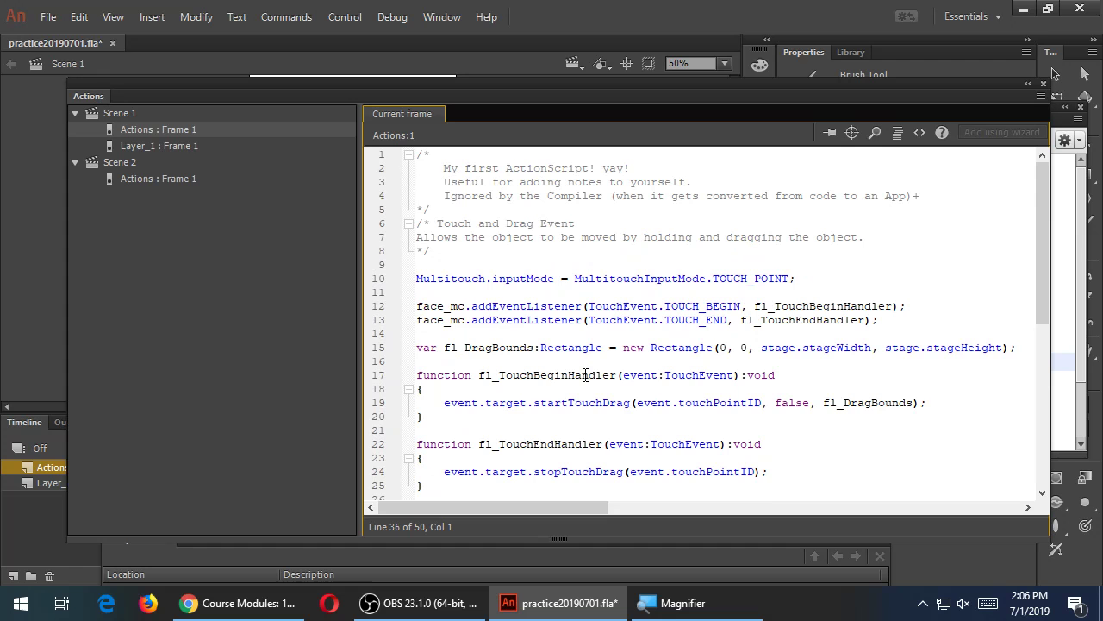
scroll(586, 375, down, 8)
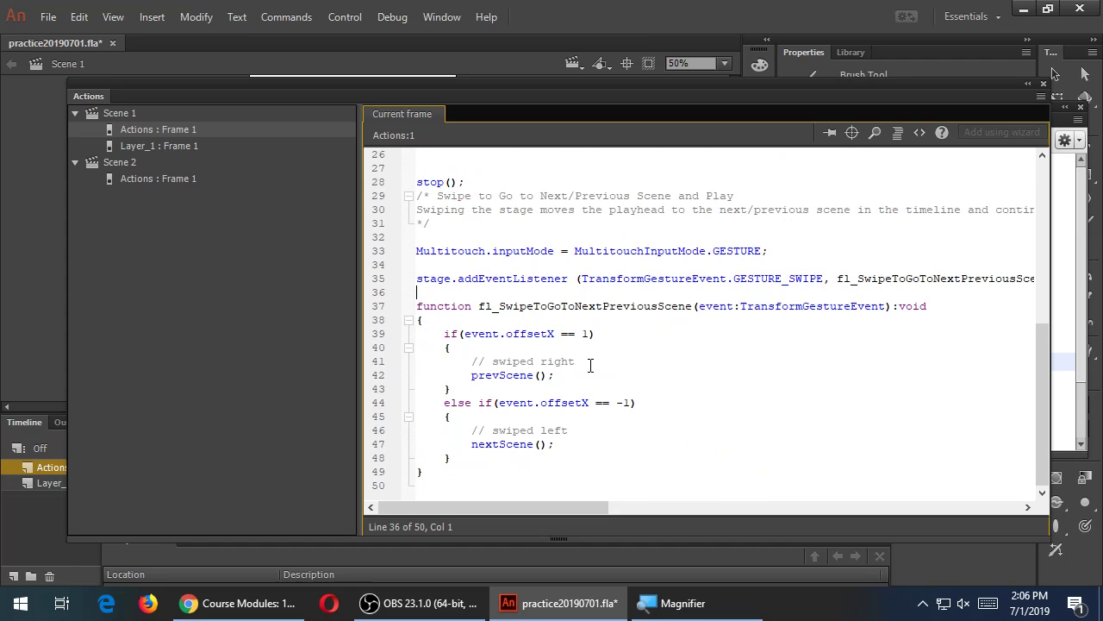
Examine the swipe handler's code, including its prevScene() and nextScene() calls for the right and left swipes
key(super+plus)
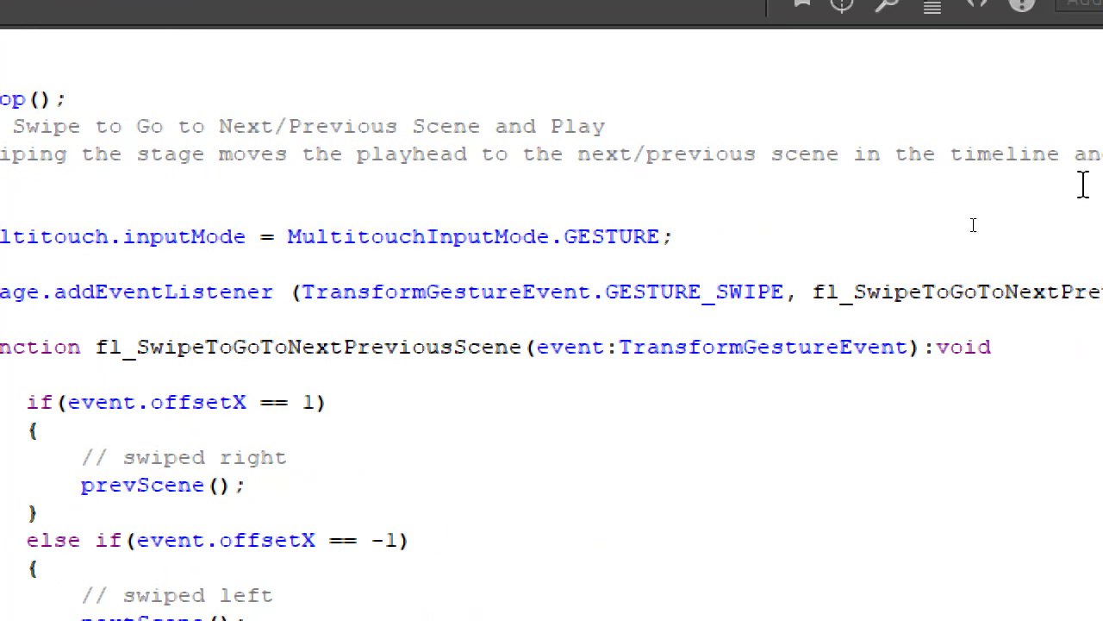
drag(246, 146, 302, 364)
click(364, 256)
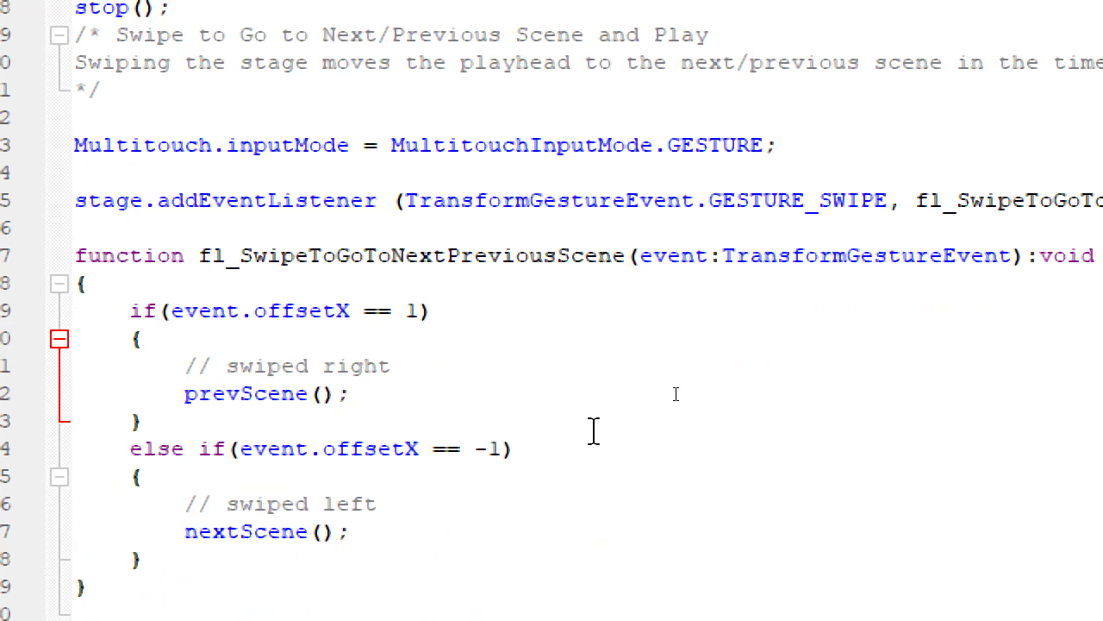
key(super+minus)
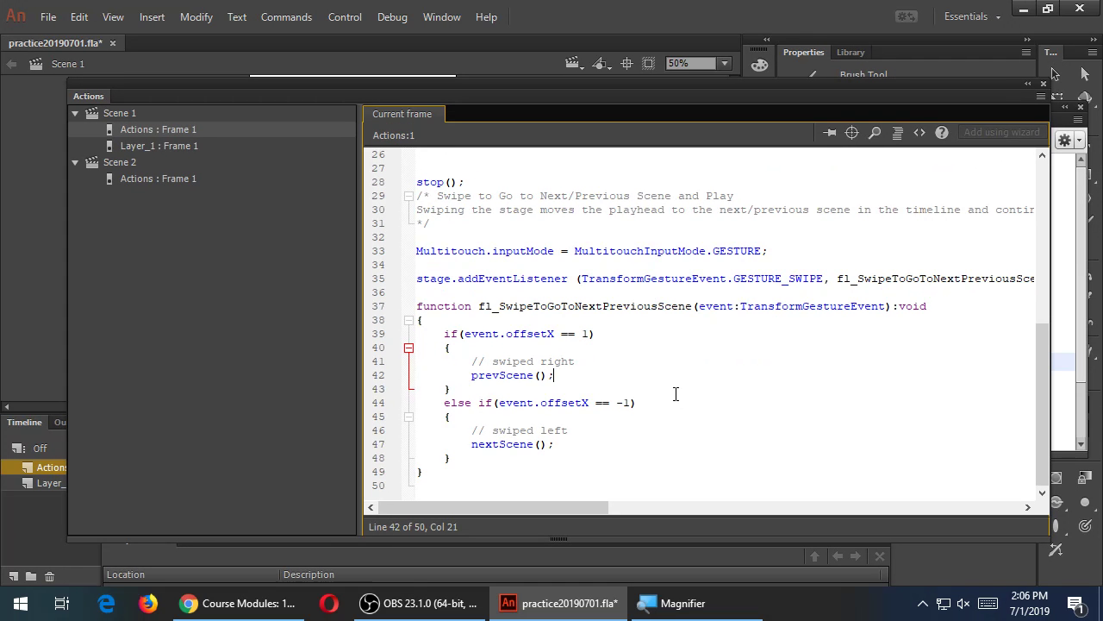
click(502, 376)
double_click(501, 375)
double_click(506, 444)
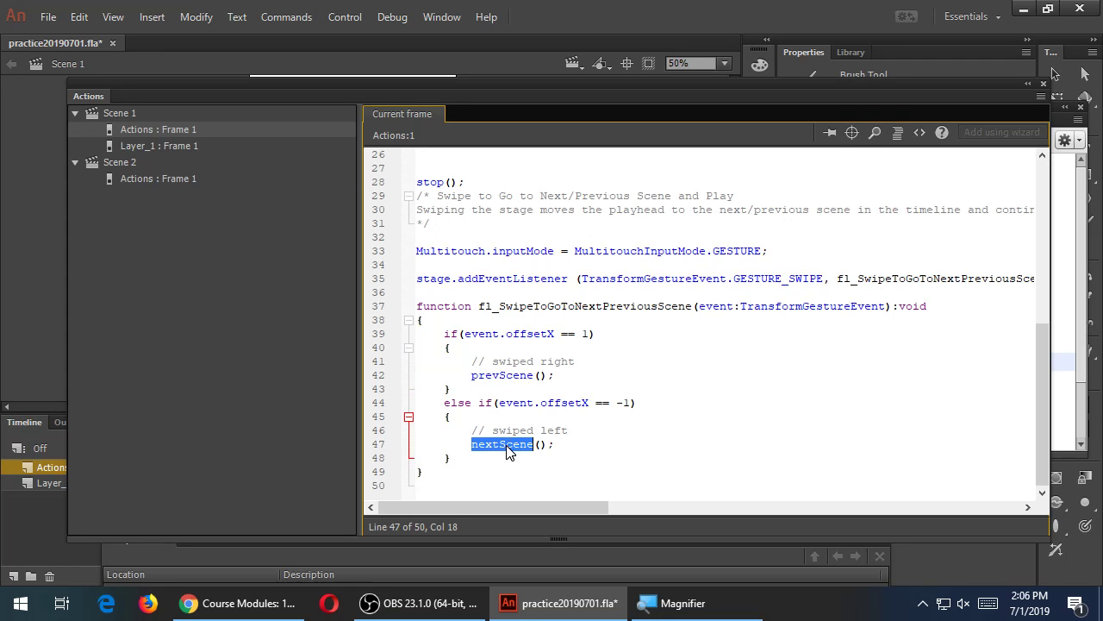
click(635, 420)
Debug the movie on the Android device connected via USB and dismiss the captive runtime packaging notice
click(48, 17)
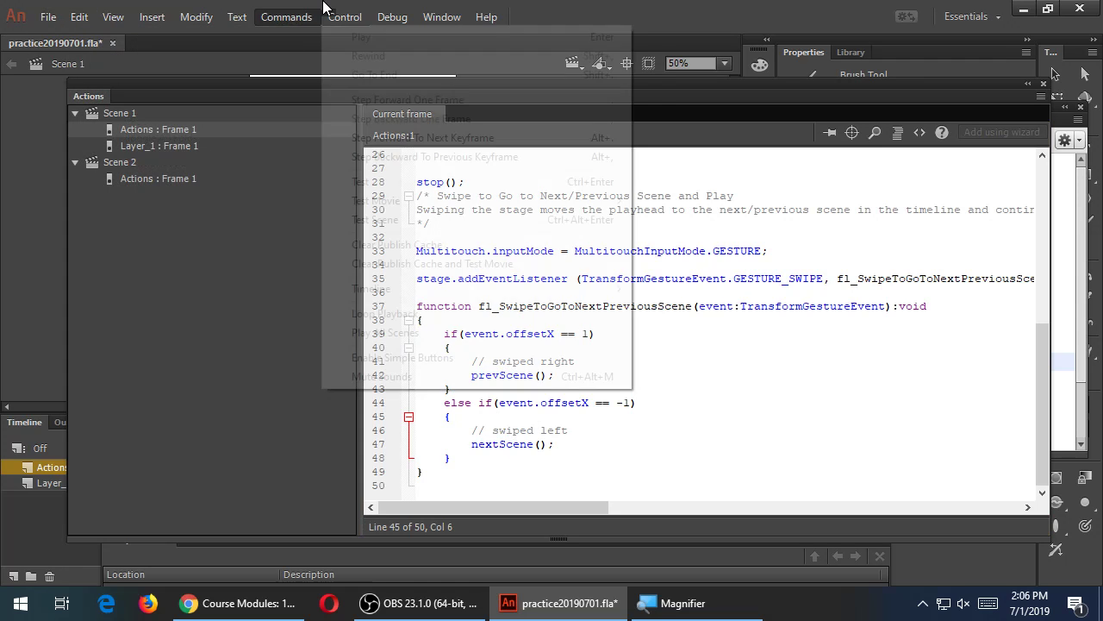
mouse_move(392, 17)
mouse_move(419, 57)
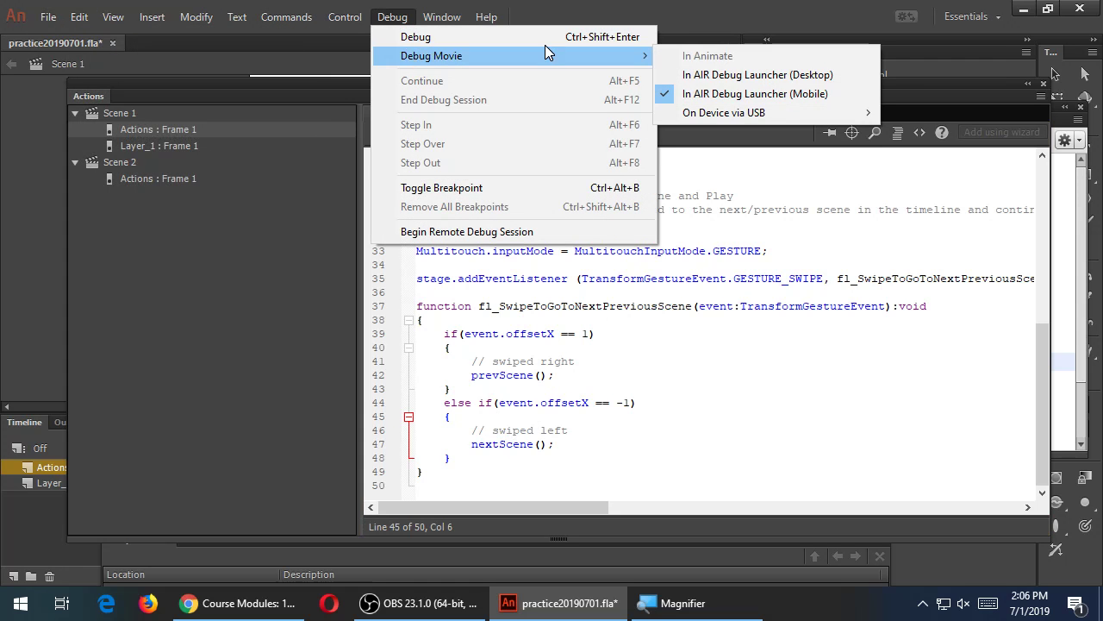
mouse_move(719, 111)
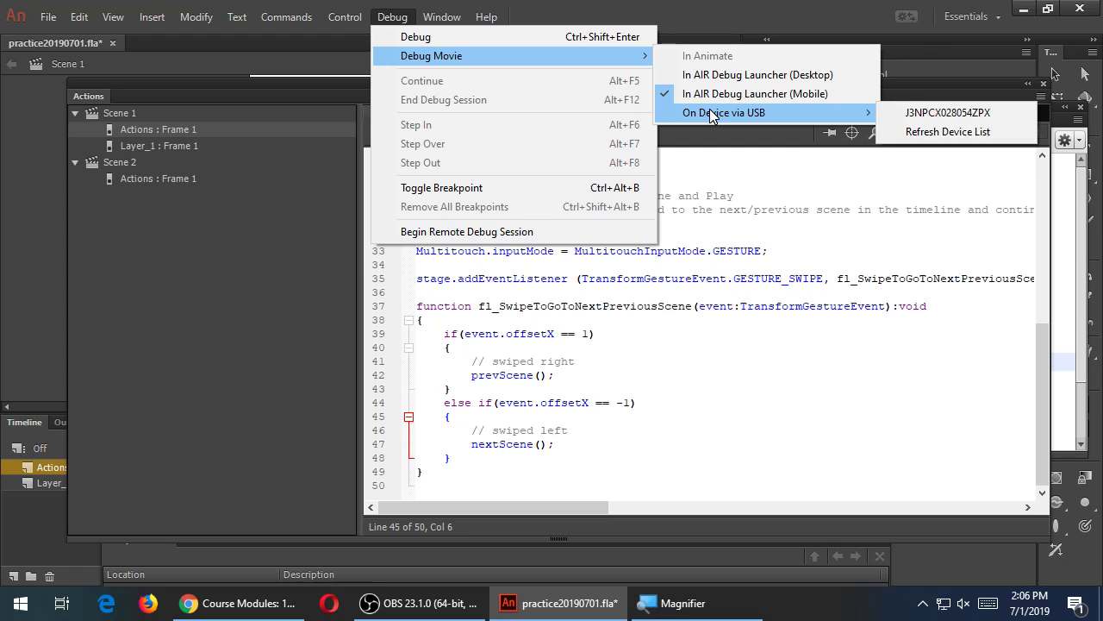
click(910, 120)
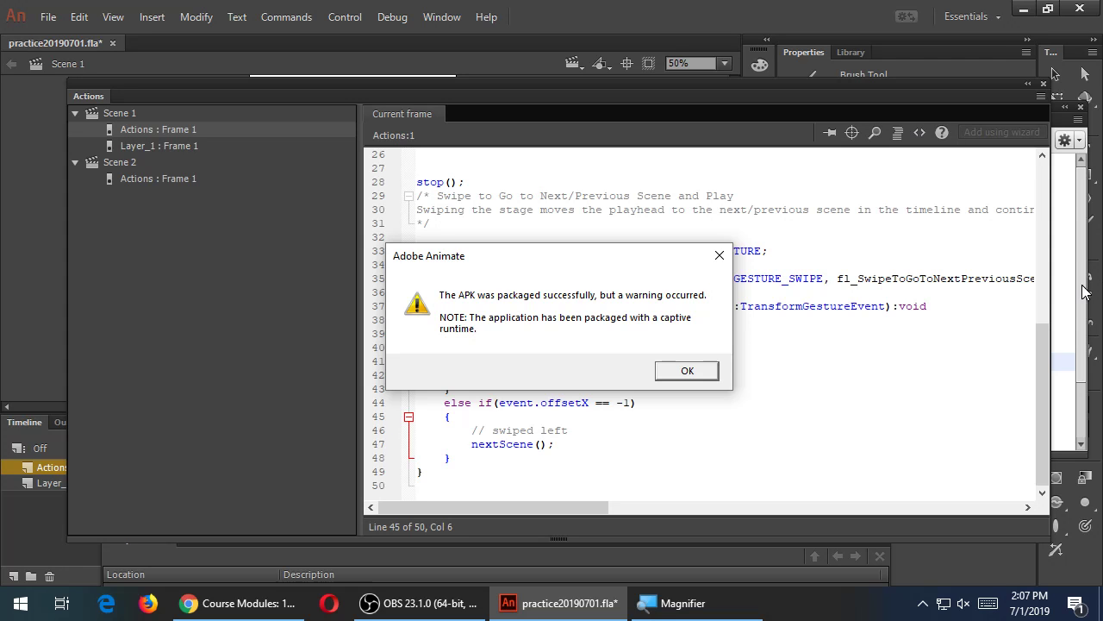
click(687, 371)
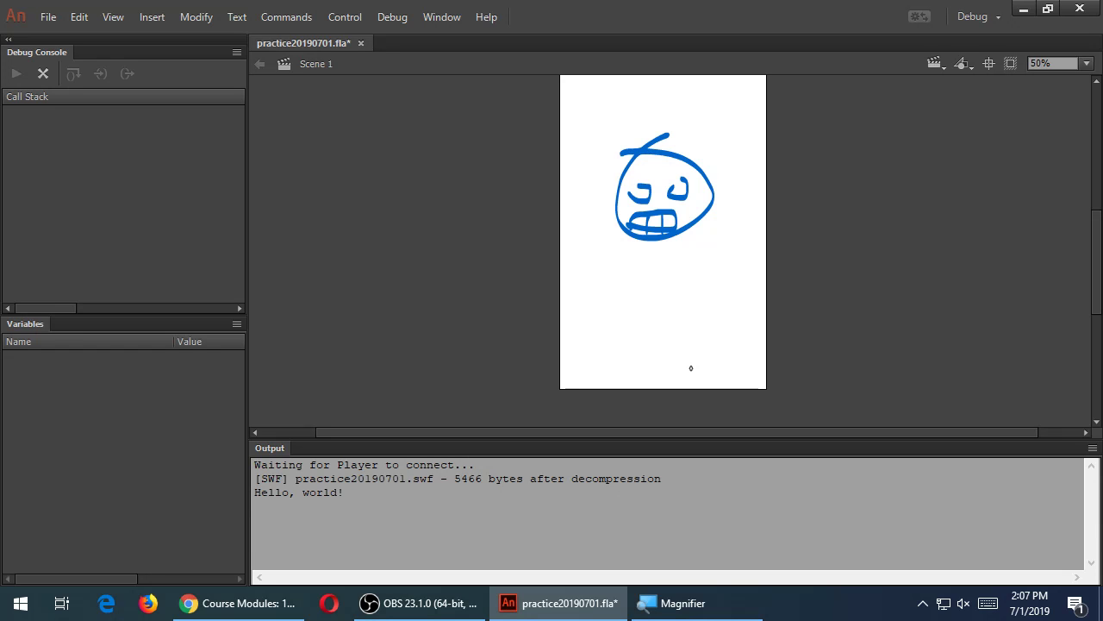
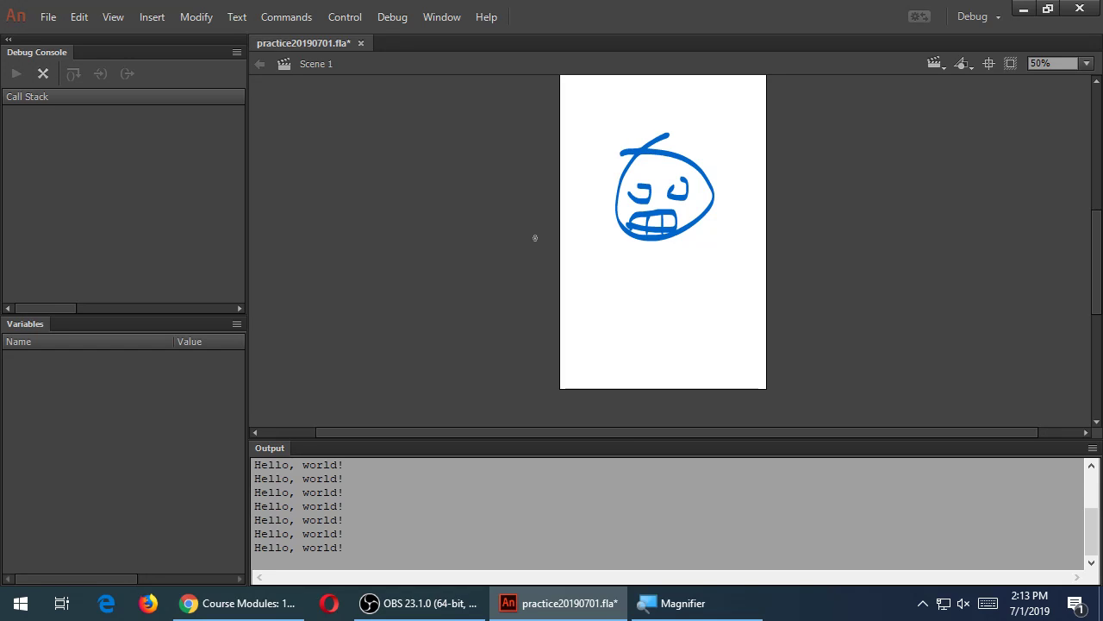
Save the file, end the debug session and collapse the script editor
click(48, 19)
click(85, 182)
click(411, 18)
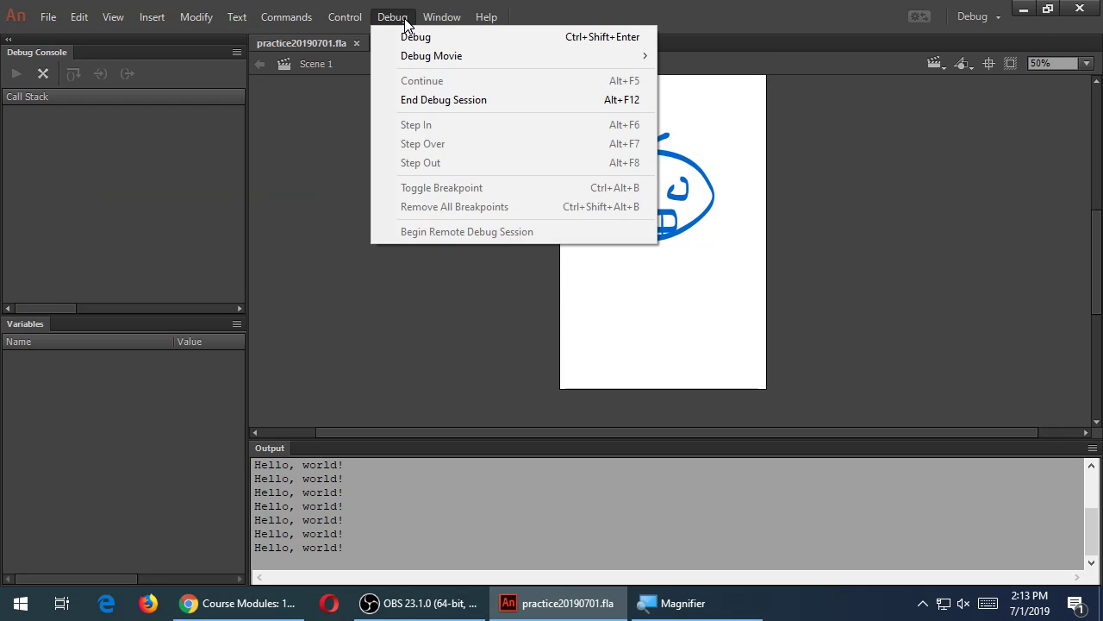
click(490, 103)
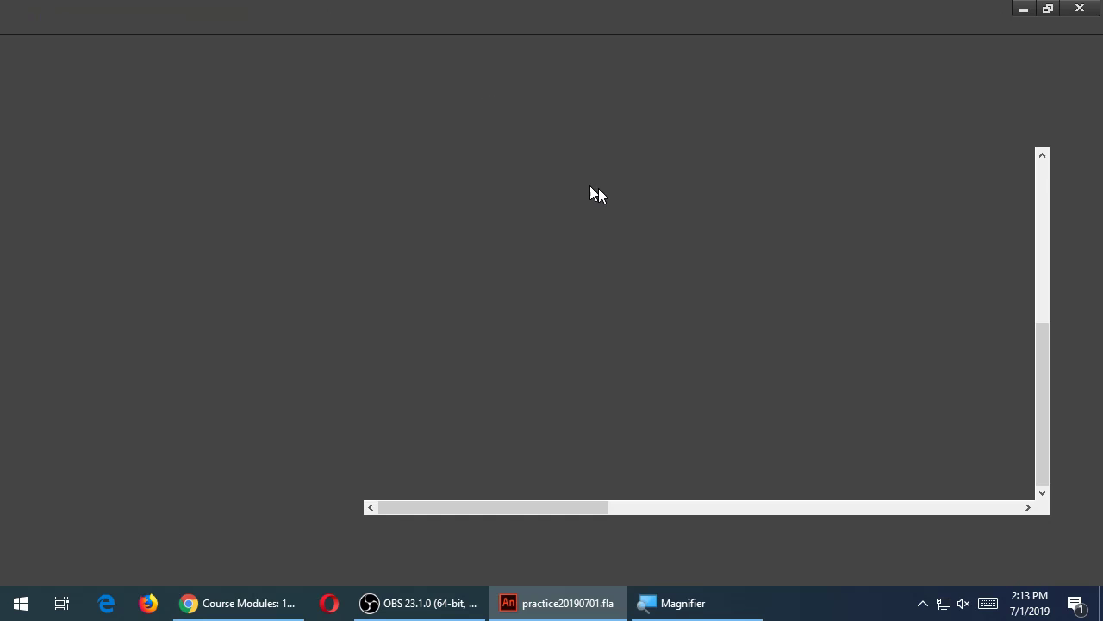
double_click(87, 96)
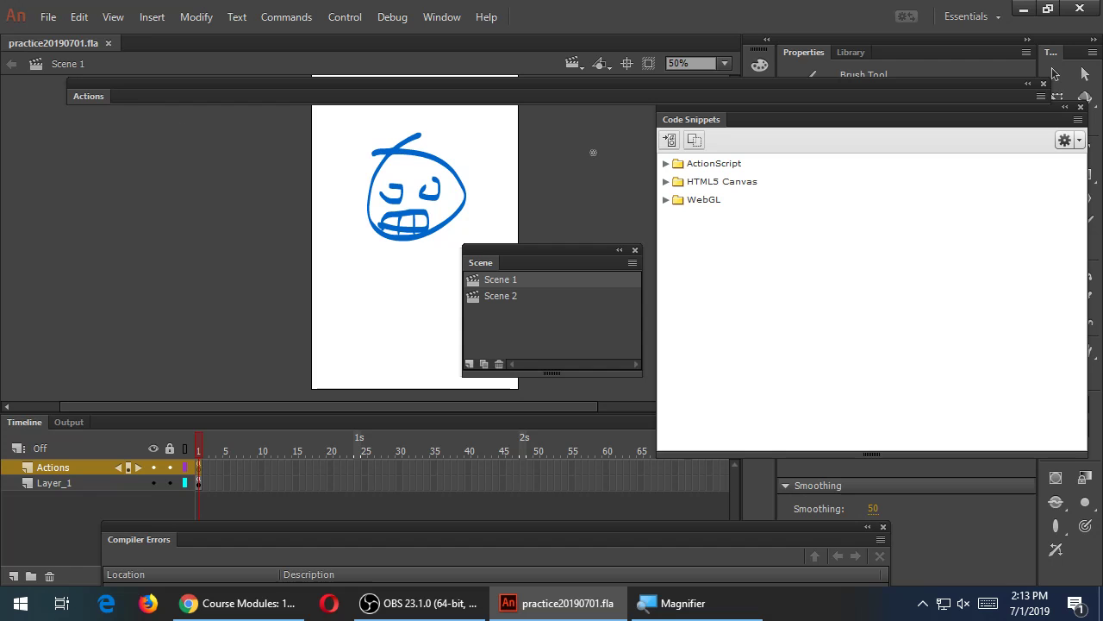
Switch to Chrome, open Adobe's ActionScript learning link from the Week 4 Toolkit page and examine the ActionScript 3 fundamentals topics
click(284, 616)
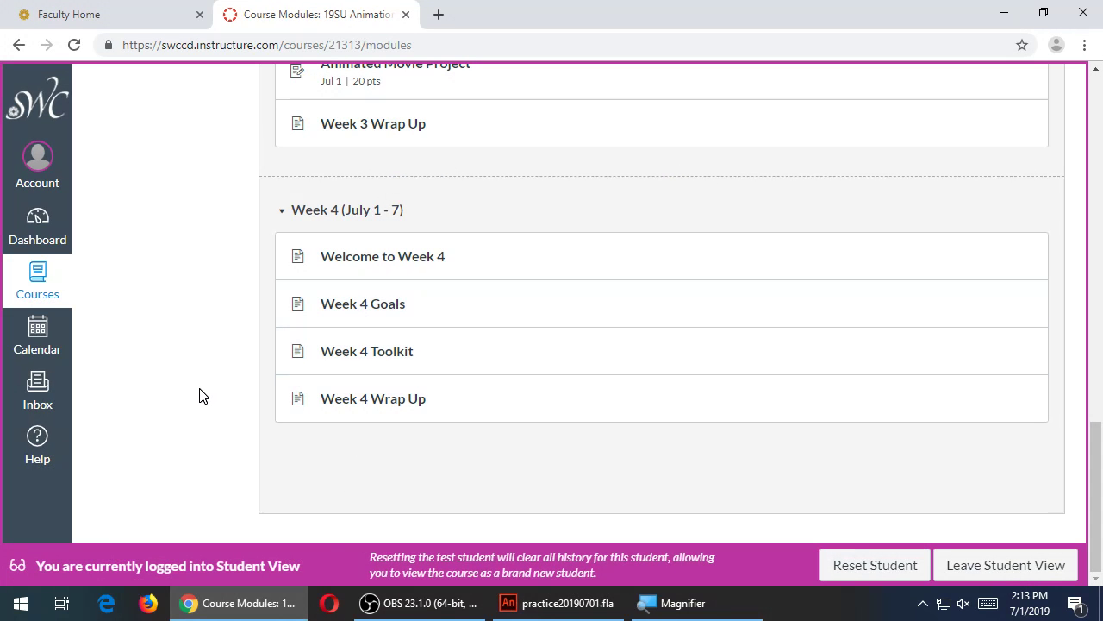
click(358, 350)
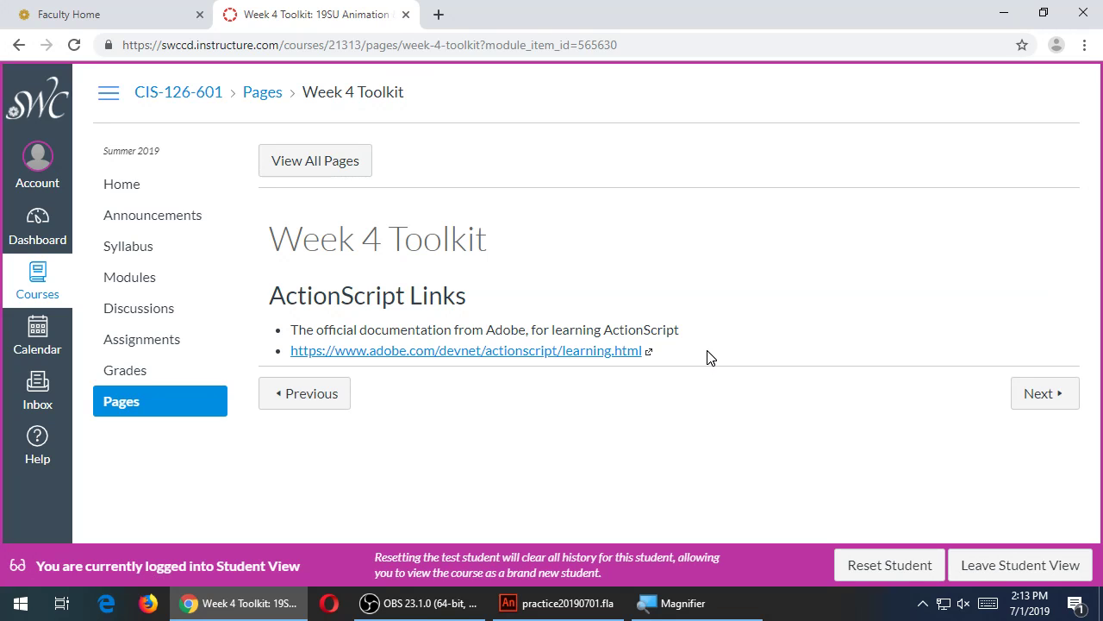
click(622, 351)
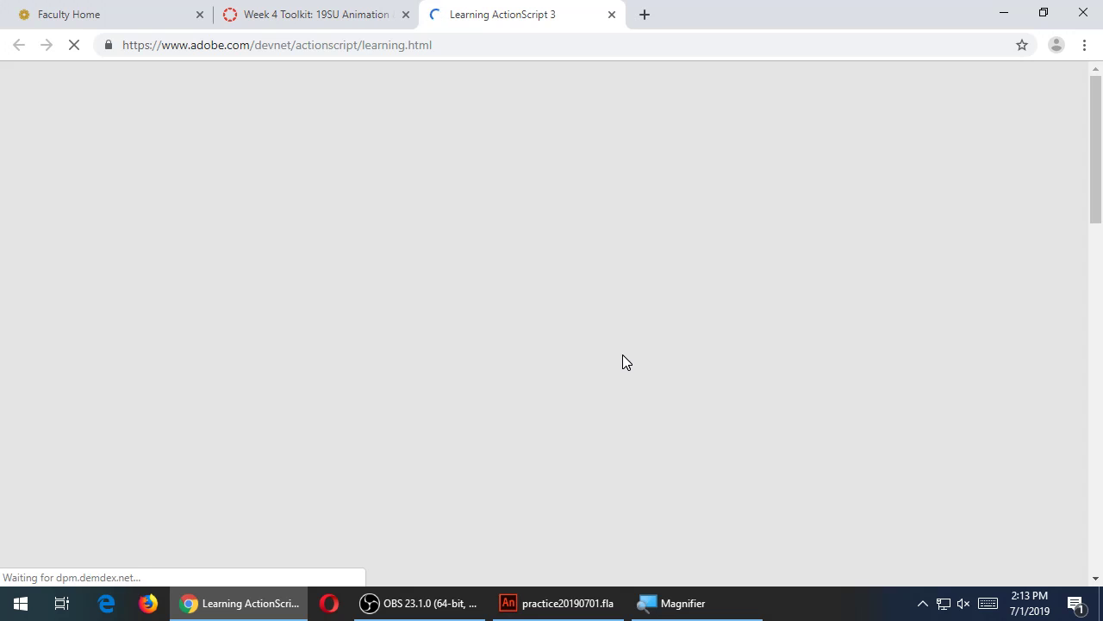
scroll(668, 369, down, 1)
scroll(669, 369, down, 1)
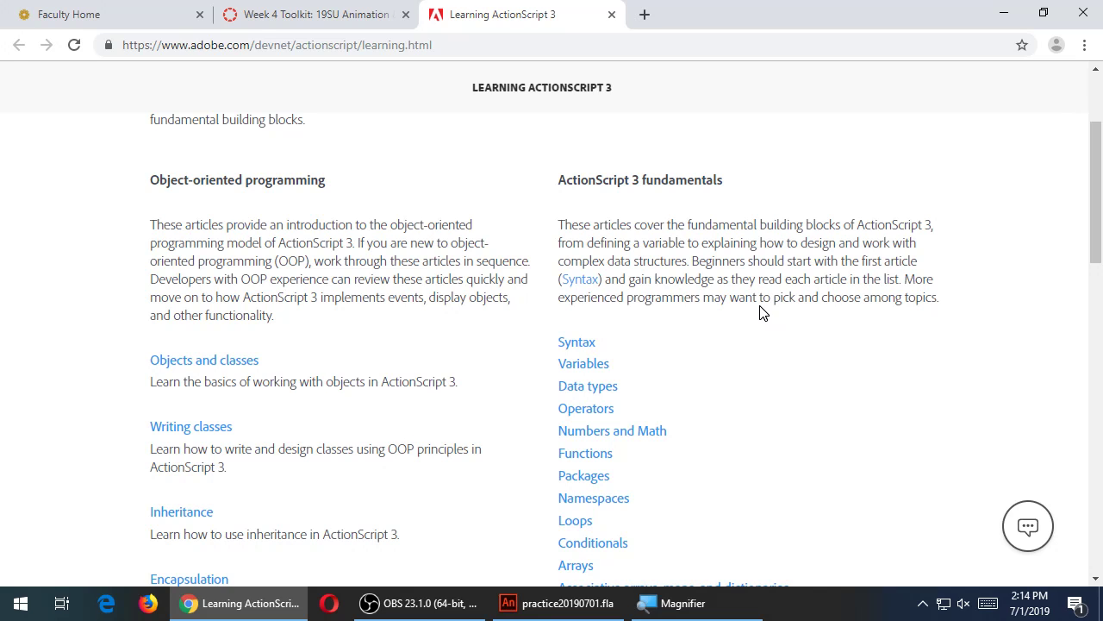
click(556, 602)
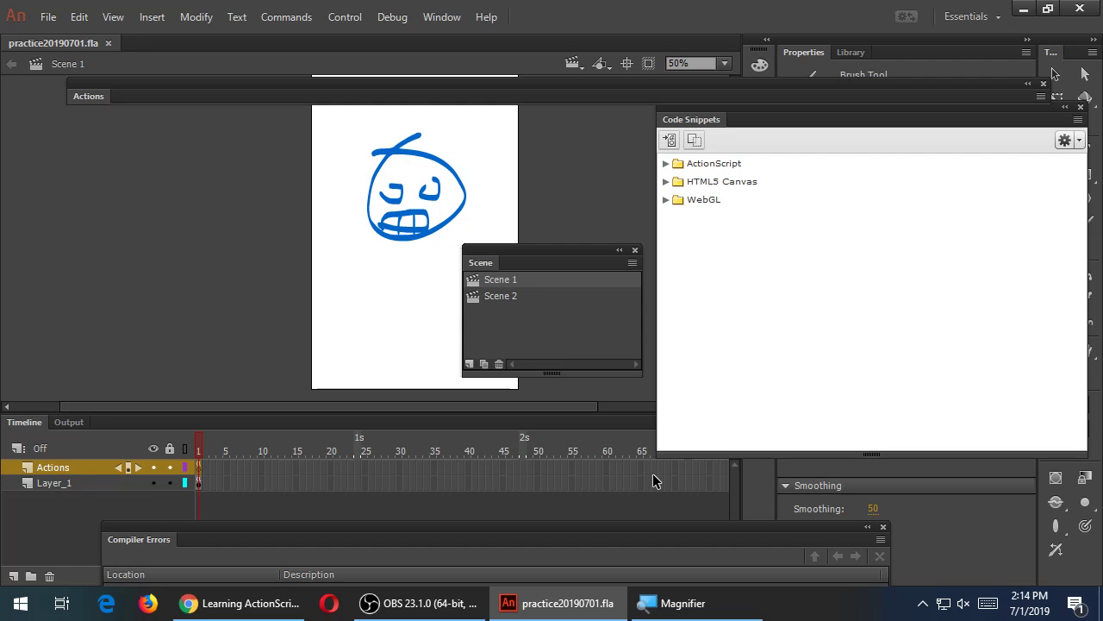
click(423, 603)
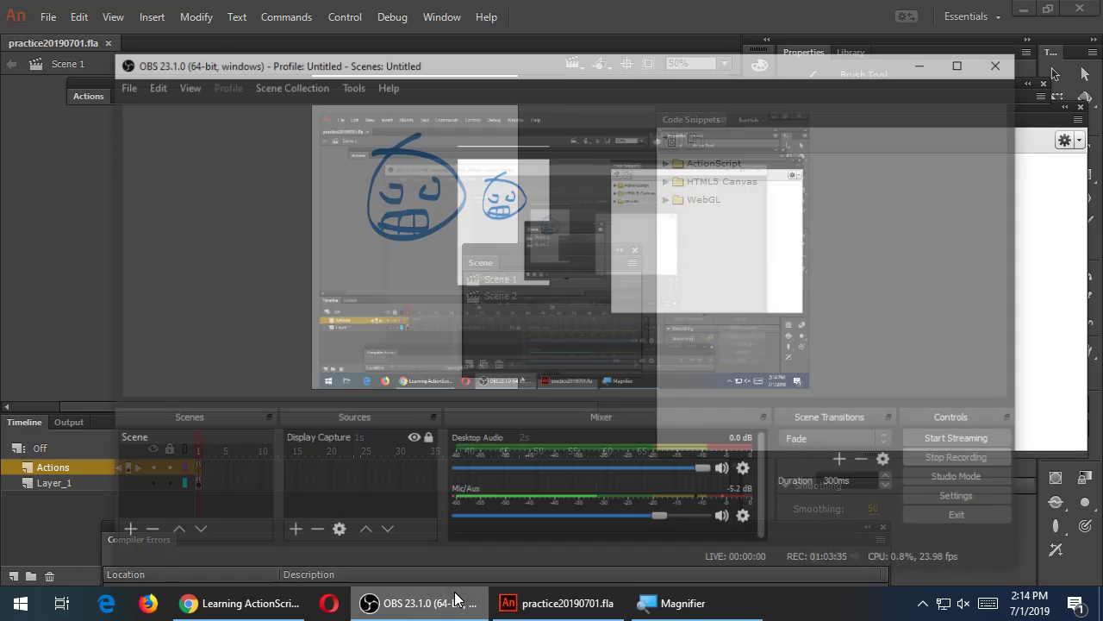